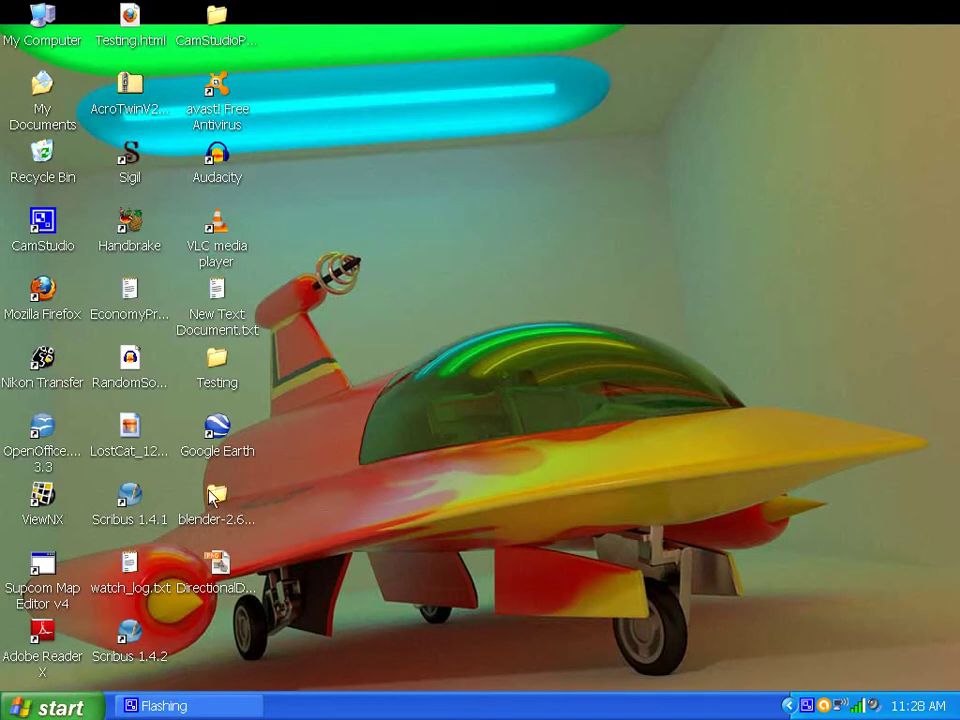
Open the blender-2.69-6a2c467-win32 folder on the desktop and select blender.exe
{"action": "left_click", "coordinate": [210, 491]}
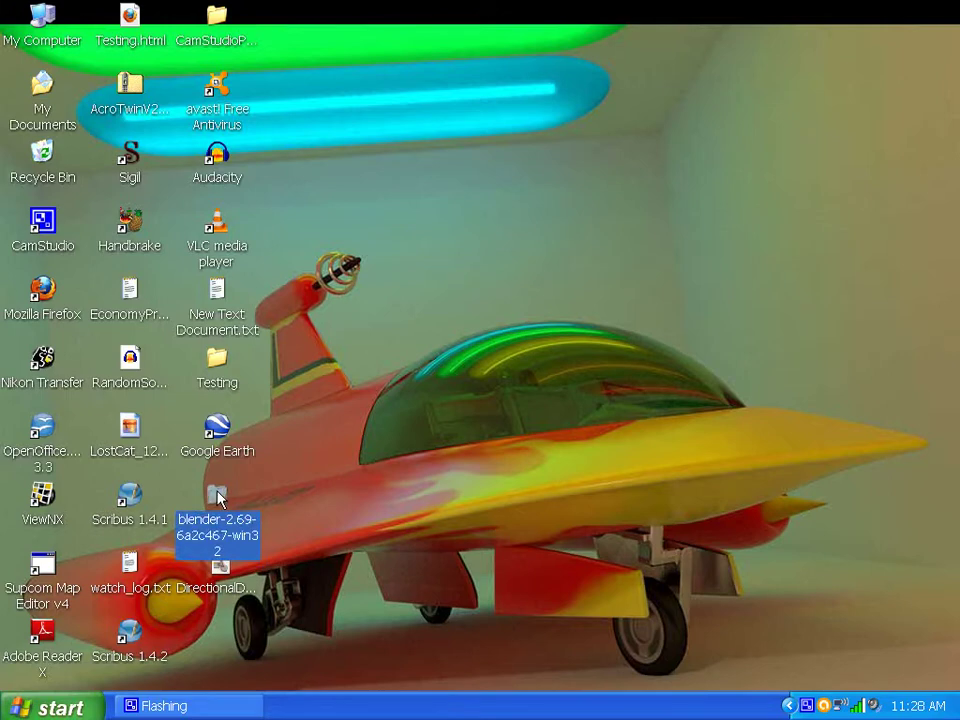
{"action": "double_click", "coordinate": [212, 495]}
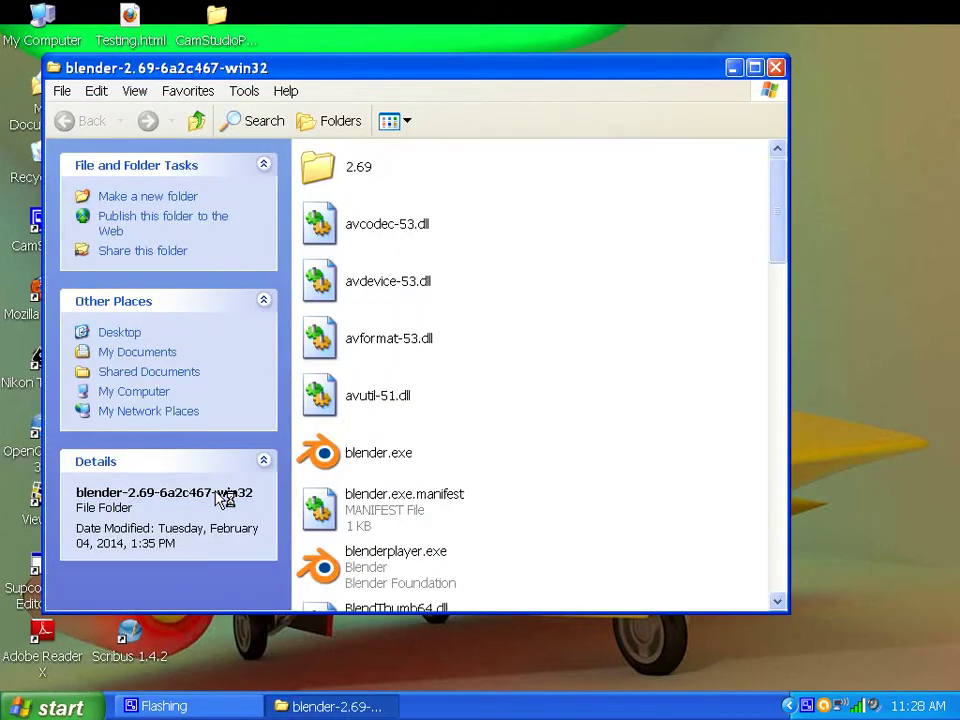
{"action": "left_click", "coordinate": [326, 462]}
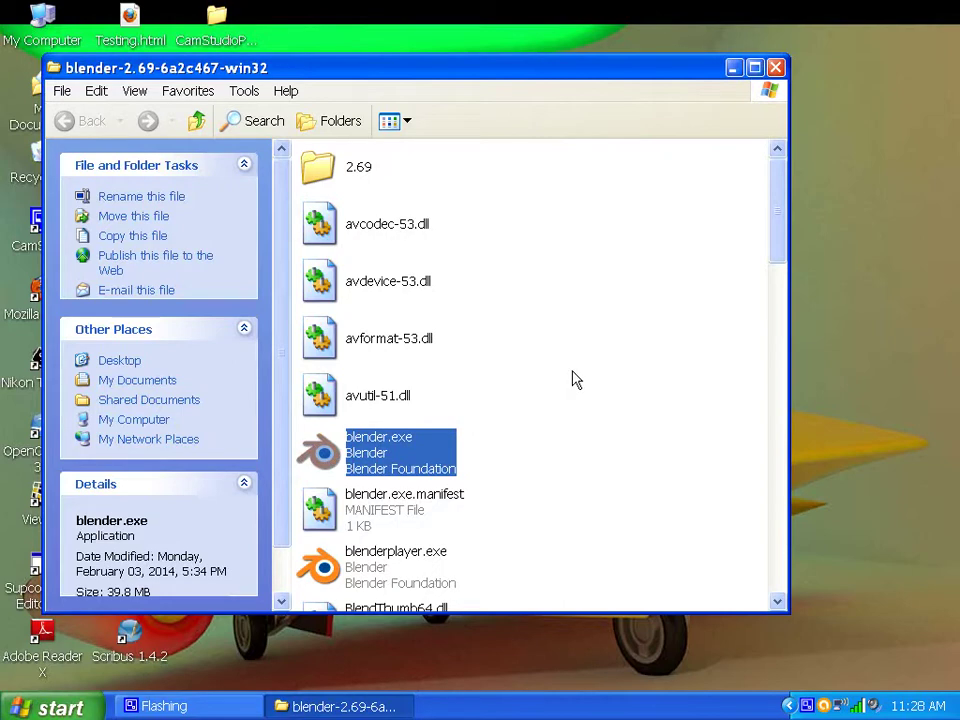
Launch Blender 2.69, dismiss the splash, browse the Tool Shelf tabs, and widen the Properties area
{"action": "key", "text": "Return"}
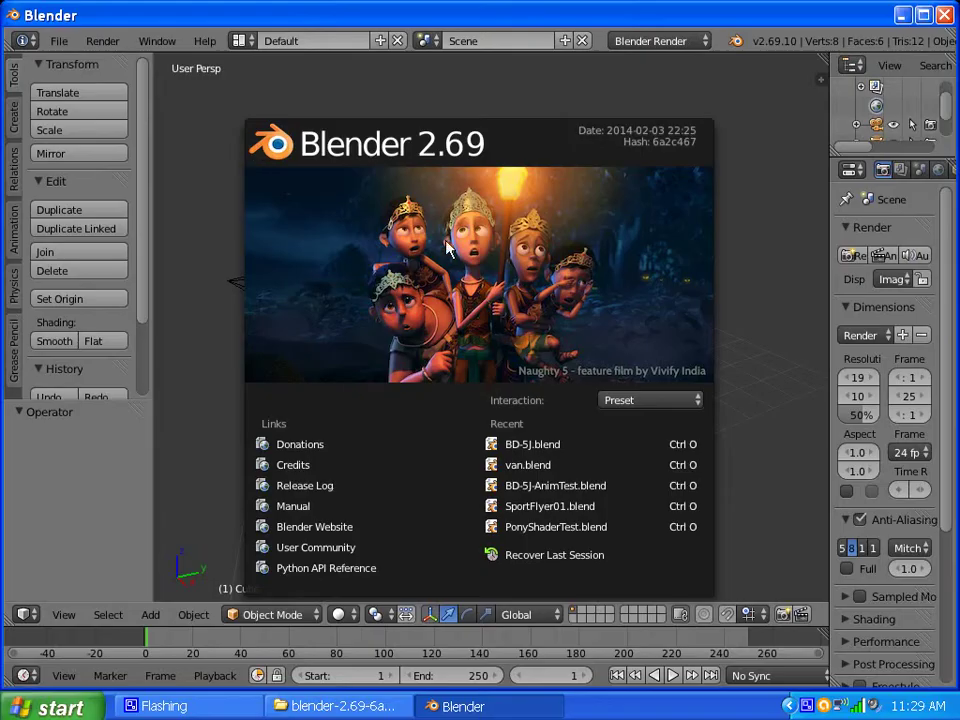
{"action": "left_click", "coordinate": [428, 250]}
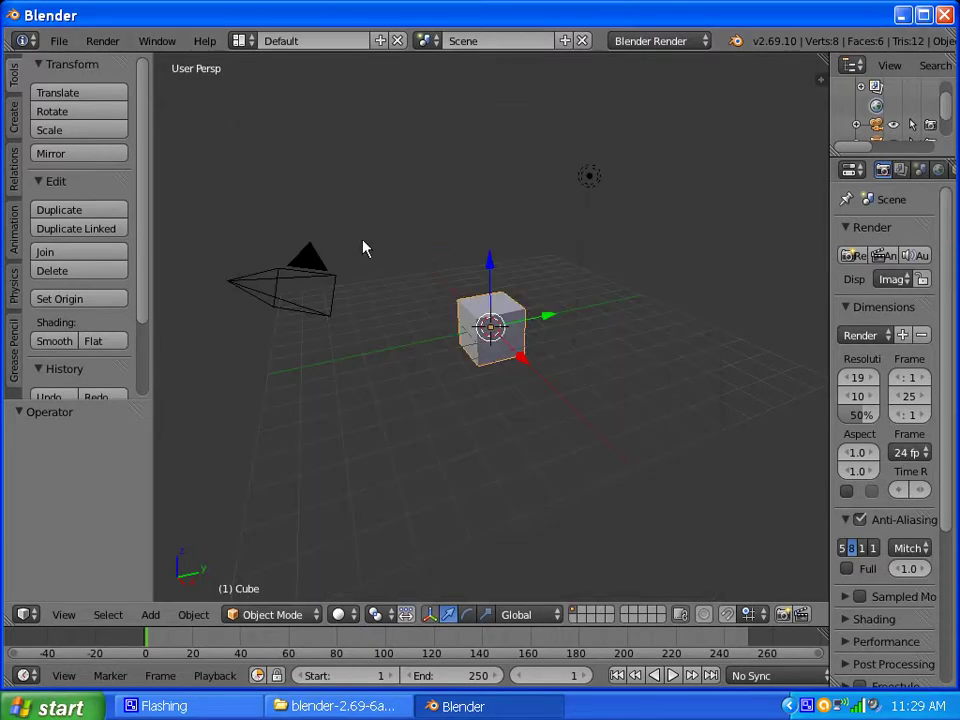
{"action": "left_click", "coordinate": [14, 124]}
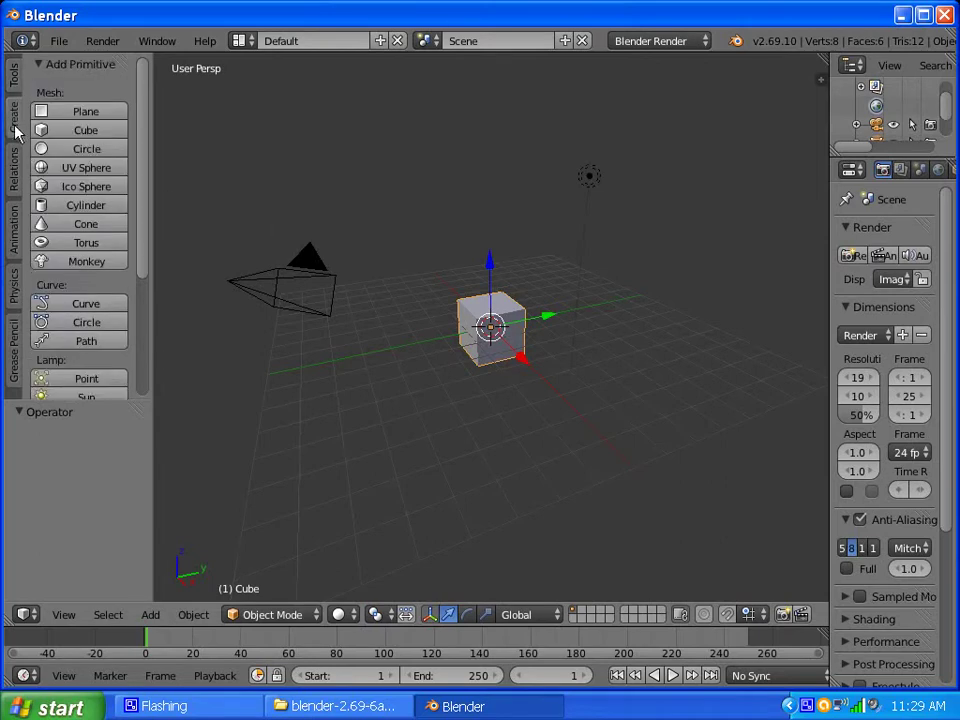
{"action": "left_click", "coordinate": [15, 171]}
{"action": "left_click", "coordinate": [14, 238]}
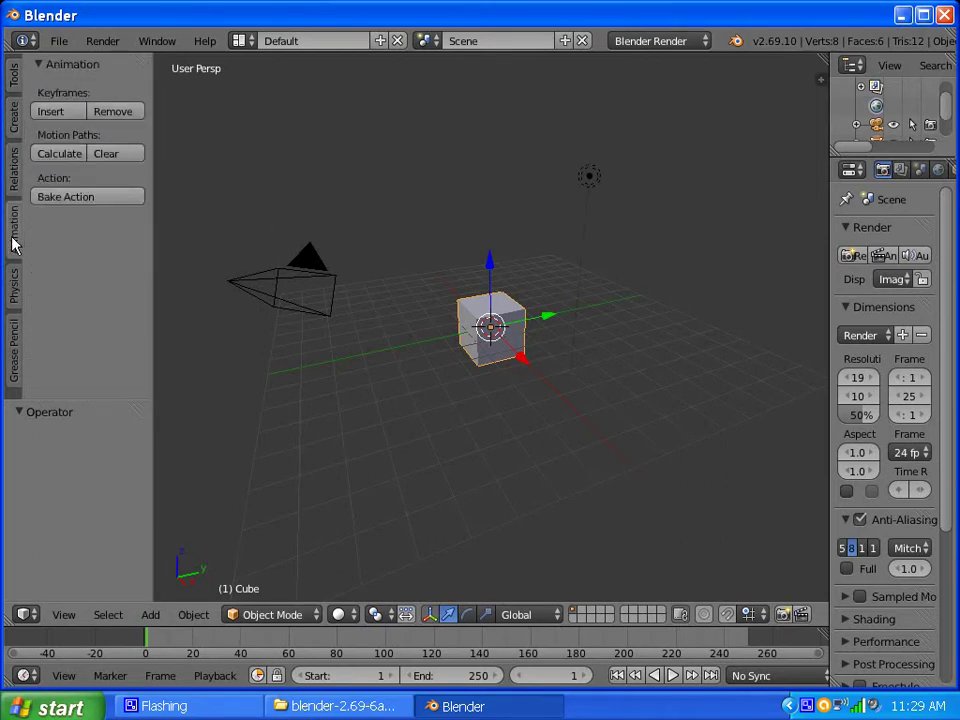
{"action": "left_click", "coordinate": [12, 288]}
{"action": "left_click", "coordinate": [12, 355]}
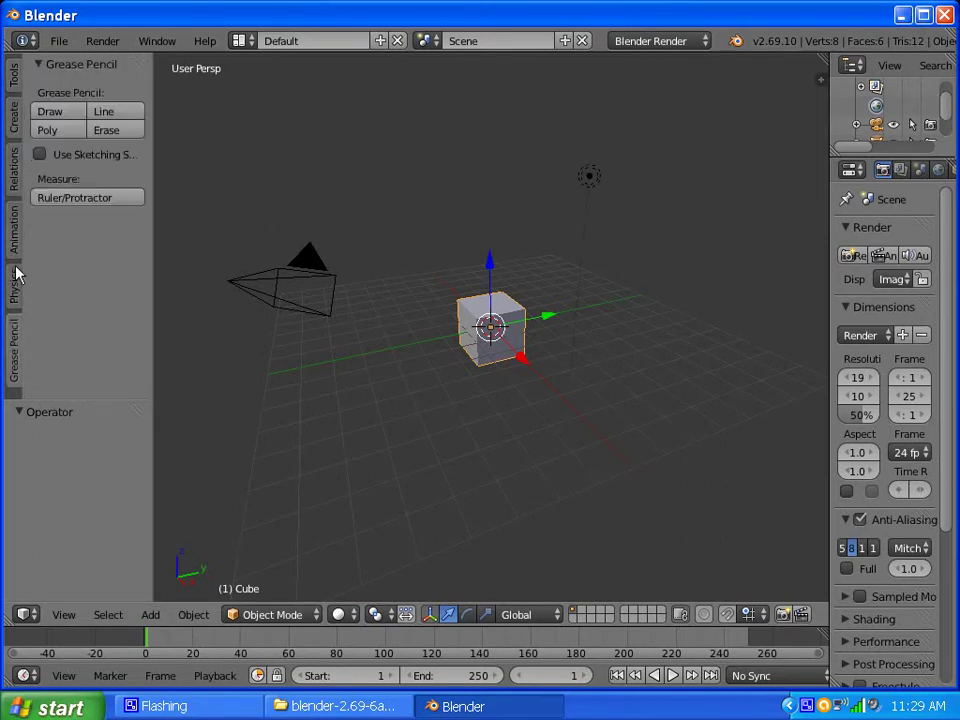
{"action": "mouse_move", "coordinate": [90, 398]}
{"action": "left_mouse_down"}
{"action": "mouse_move", "coordinate": [90, 540]}
{"action": "mouse_move", "coordinate": [96, 527]}
{"action": "left_mouse_up"}
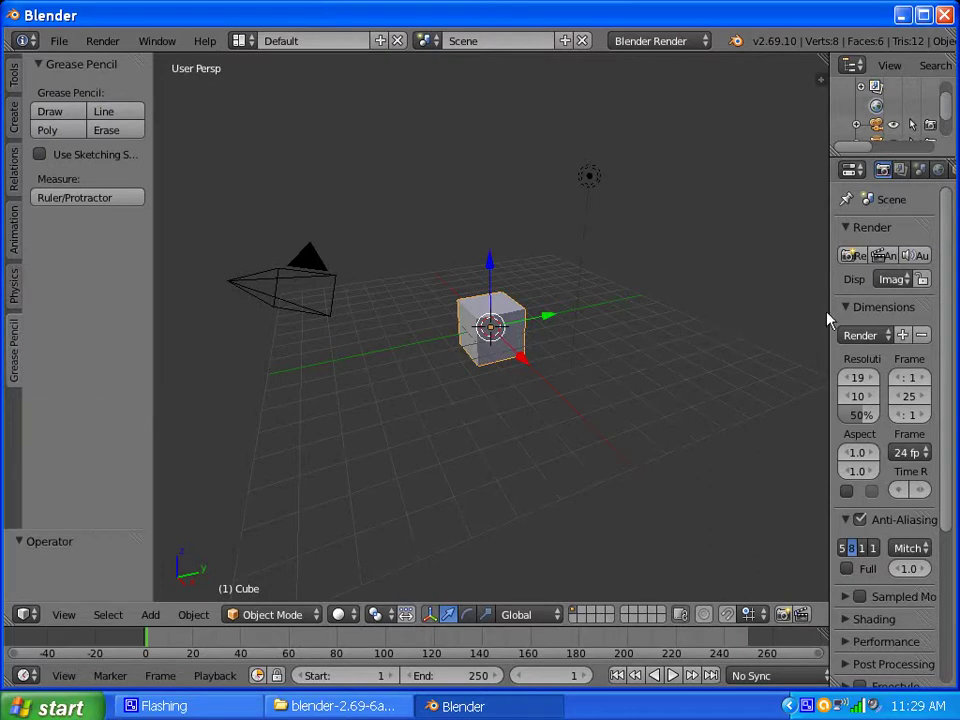
{"action": "left_click_drag", "start_coordinate": [830, 318], "coordinate": [714, 338]}
Change the render engine from Blender Render to Cycles Render and zoom in on the cube
{"action": "left_click", "coordinate": [669, 44]}
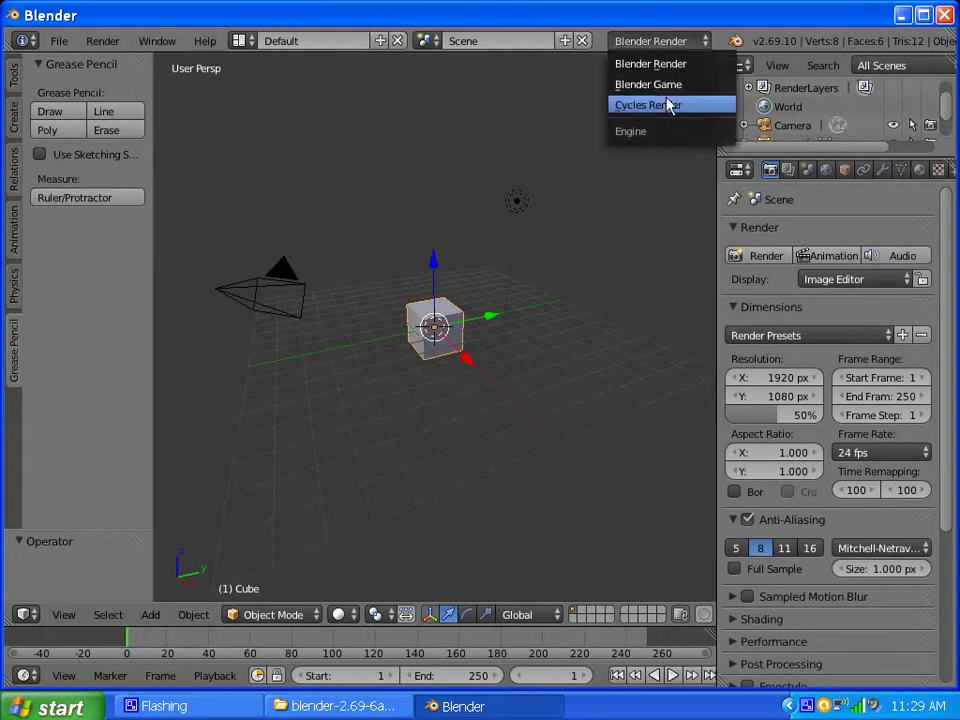
{"action": "left_click", "coordinate": [666, 105]}
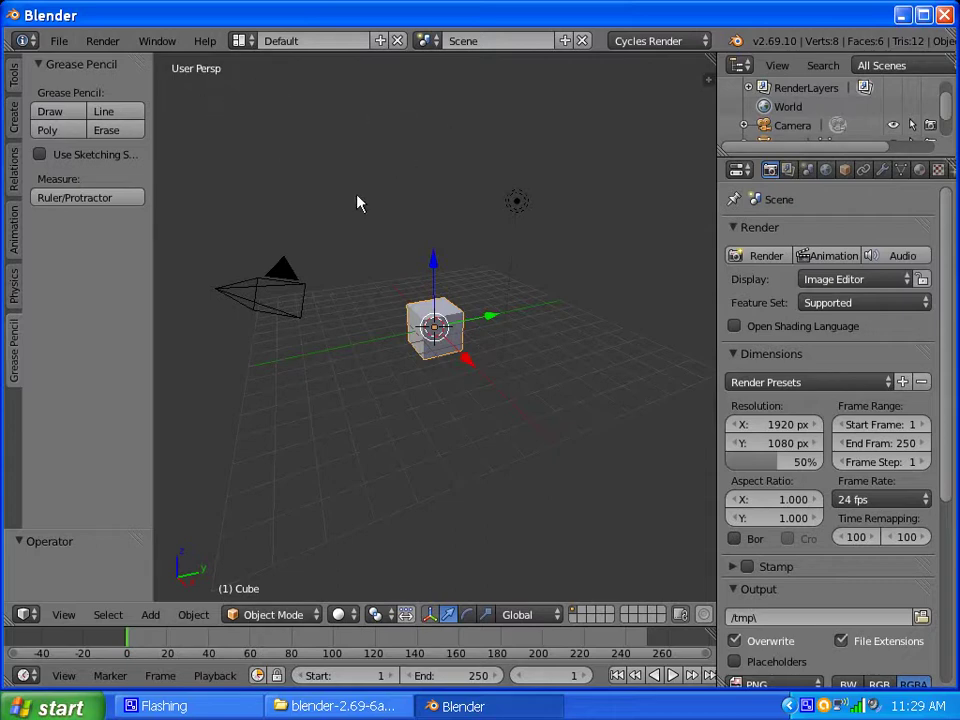
{"action": "scroll", "coordinate": [360, 203], "scroll_direction": "up", "scroll_amount": 2}
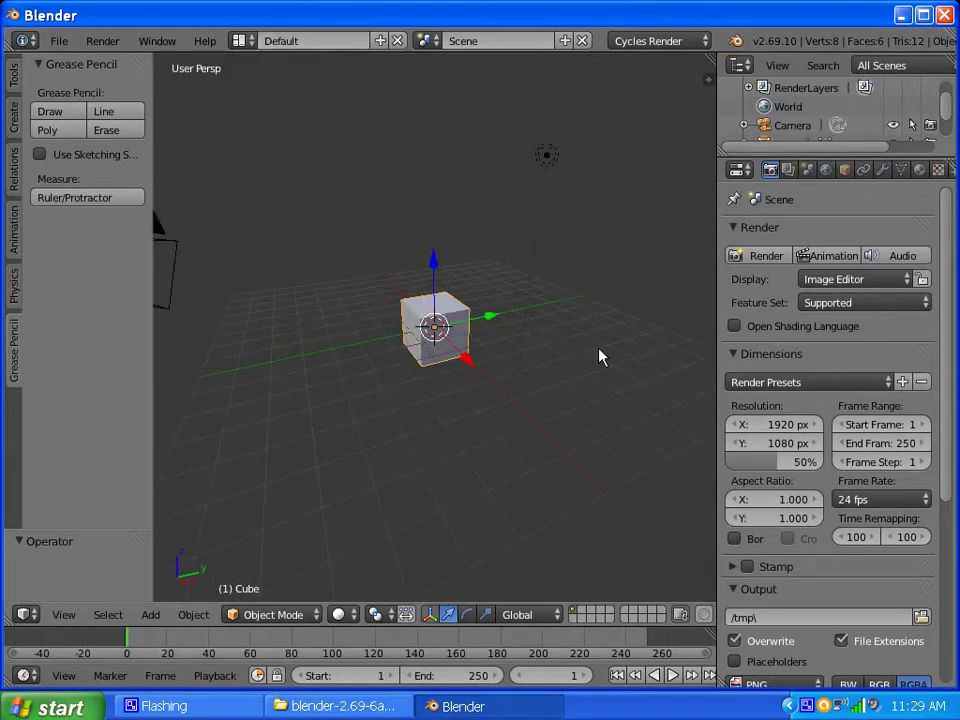
Enable nodes on the cube's material, then select the lamp and move it along X and Y
{"action": "left_click", "coordinate": [920, 169]}
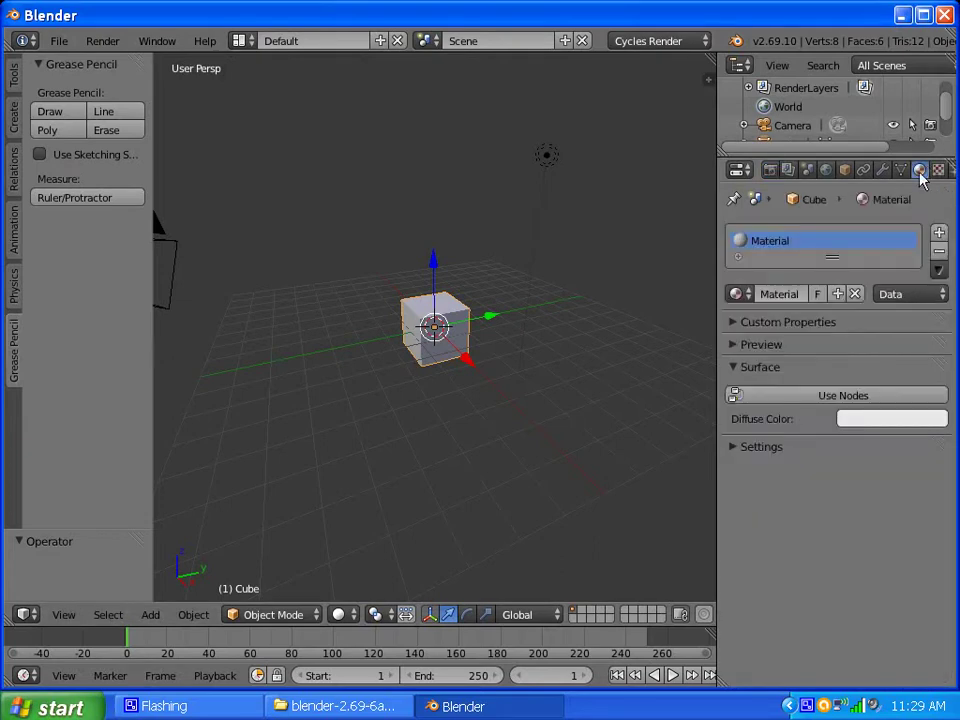
{"action": "left_click", "coordinate": [791, 395]}
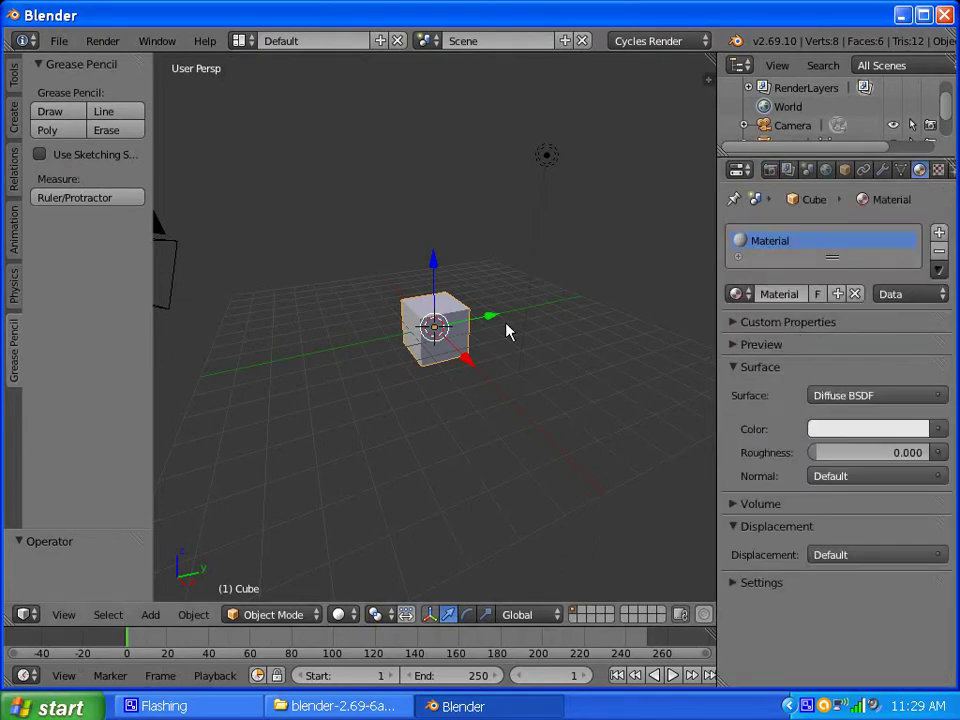
{"action": "middle_click_drag", "start_coordinate": [360, 250], "coordinate": [428, 258]}
{"action": "right_click", "coordinate": [573, 158]}
{"action": "left_click_drag", "start_coordinate": [652, 158], "coordinate": [540, 167]}
{"action": "middle_click_drag", "start_coordinate": [351, 234], "coordinate": [417, 287]}
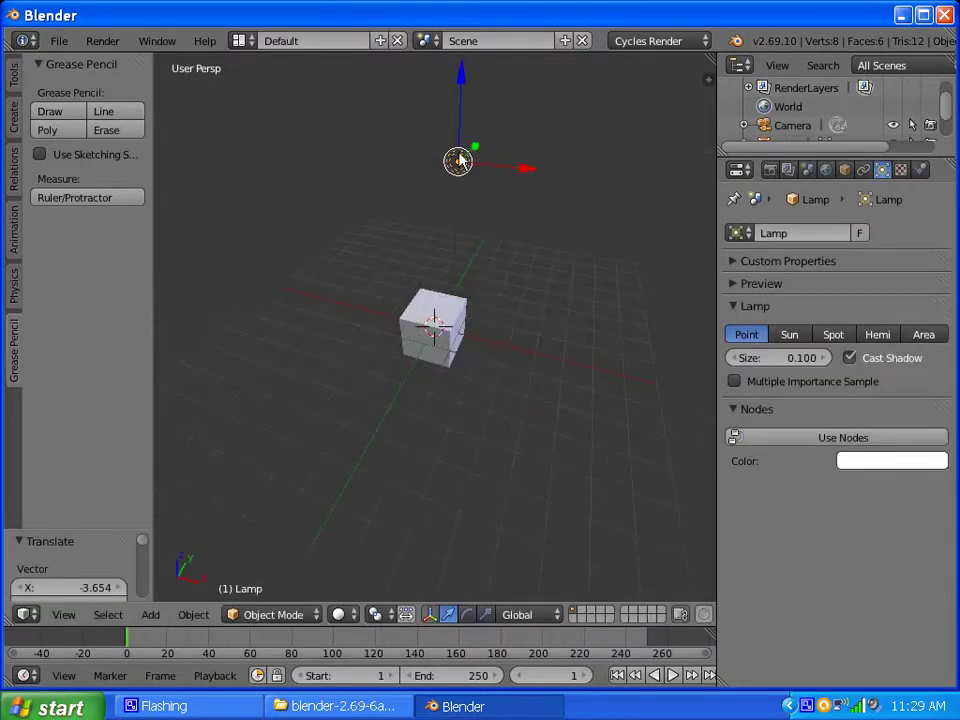
{"action": "middle_click_drag", "start_coordinate": [436, 188], "coordinate": [291, 223]}
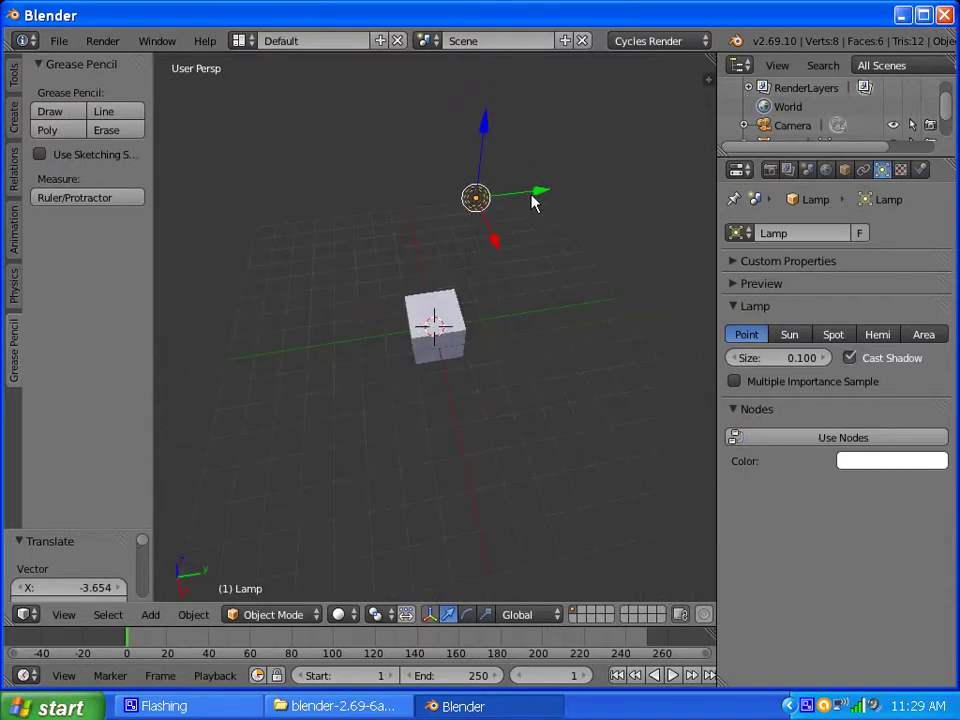
{"action": "left_click_drag", "start_coordinate": [538, 200], "coordinate": [508, 206]}
{"action": "middle_click_drag", "start_coordinate": [387, 262], "coordinate": [493, 236]}
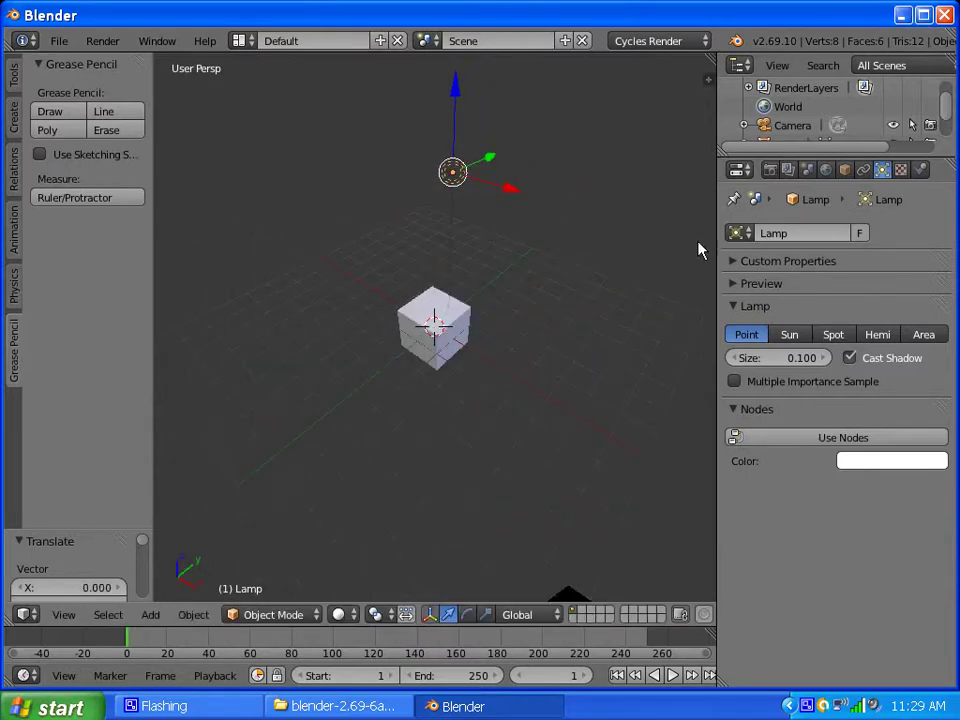
Give the lamp a node Emission of strength 750, lower it toward the cube, and reselect the cube
{"action": "left_click", "coordinate": [820, 437]}
{"action": "left_click", "coordinate": [876, 499]}
{"action": "type", "text": "750"}
{"action": "key", "text": "Return"}
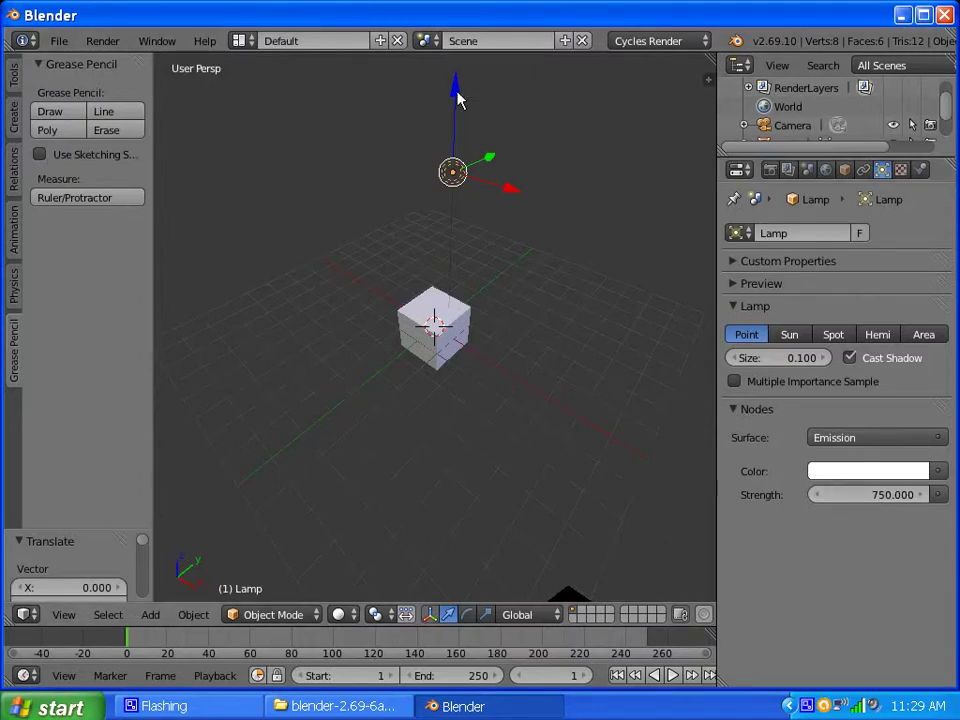
{"action": "left_click_drag", "start_coordinate": [458, 96], "coordinate": [454, 128]}
{"action": "right_click", "coordinate": [447, 342]}
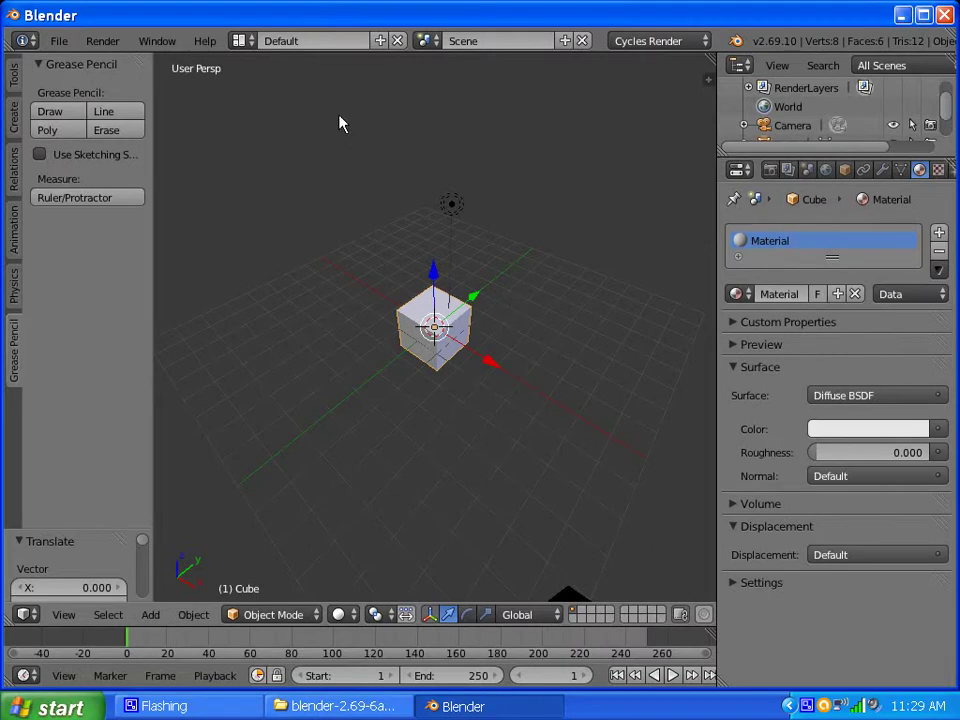
Switch to the Compositing layout and show the cube's Shader nodes, centred and zoomed in
{"action": "left_click", "coordinate": [240, 41]}
{"action": "left_click", "coordinate": [298, 107]}
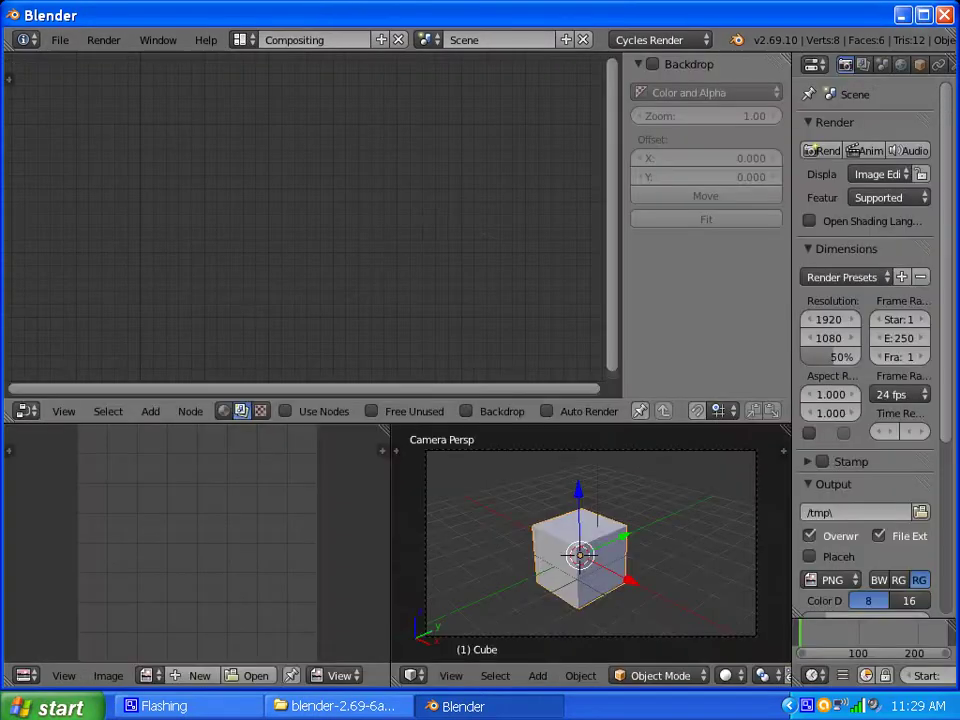
{"action": "left_click", "coordinate": [224, 411]}
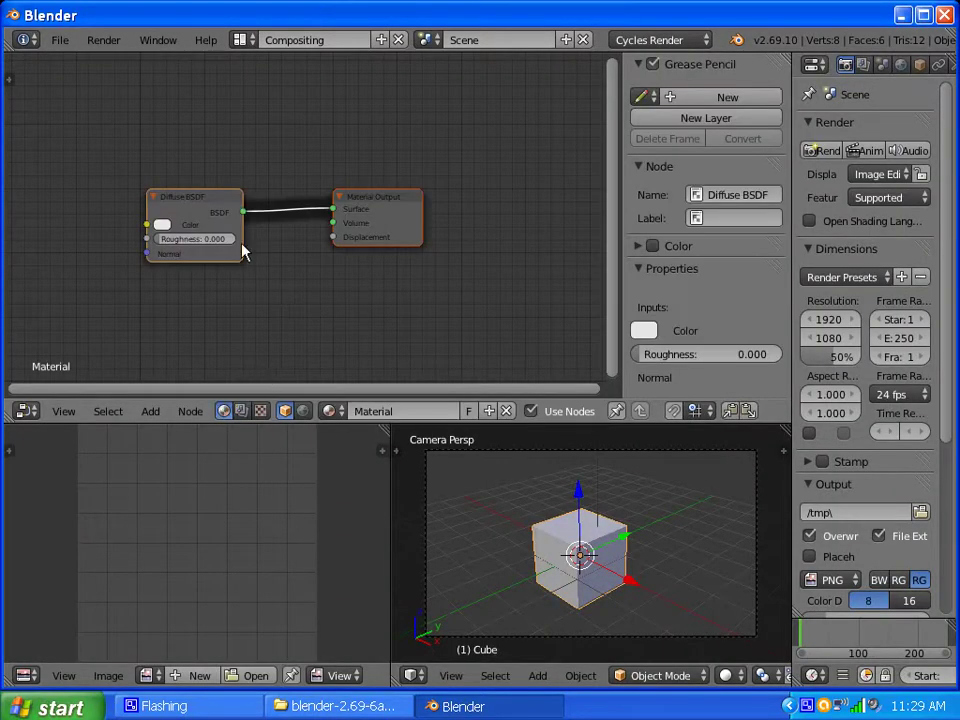
{"action": "middle_click_drag", "start_coordinate": [210, 306], "coordinate": [415, 279]}
{"action": "scroll", "coordinate": [430, 255], "scroll_direction": "up", "scroll_amount": 1}
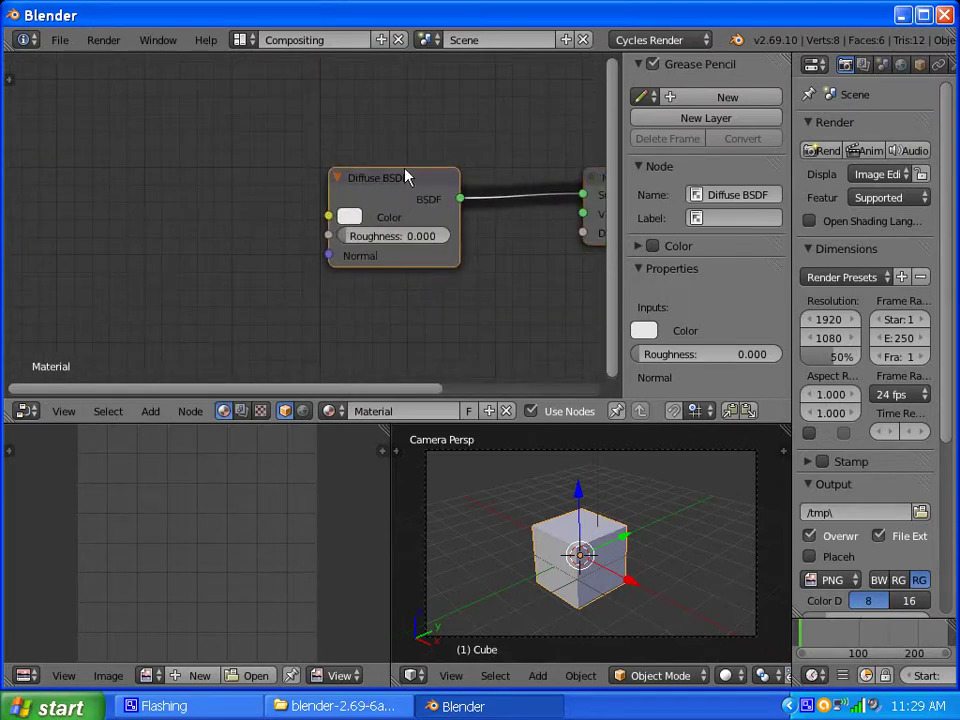
Browse the node editor's Add menu down to the Shader node list
{"action": "left_click", "coordinate": [152, 411]}
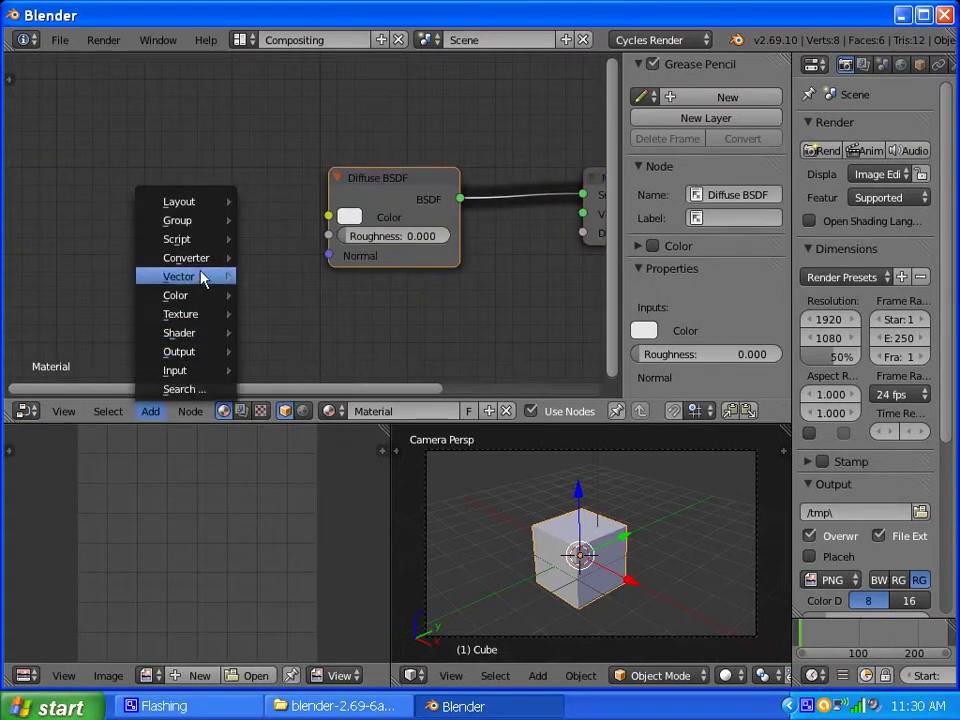
{"action": "mouse_move", "coordinate": [203, 261]}
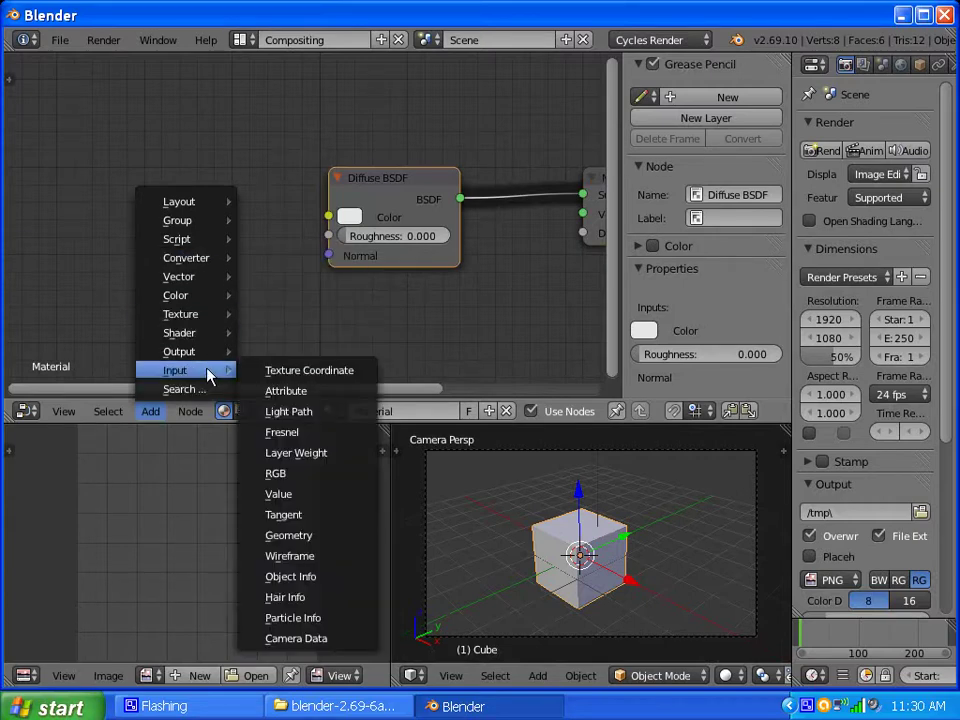
{"action": "mouse_move", "coordinate": [195, 296]}
{"action": "mouse_move", "coordinate": [189, 334]}
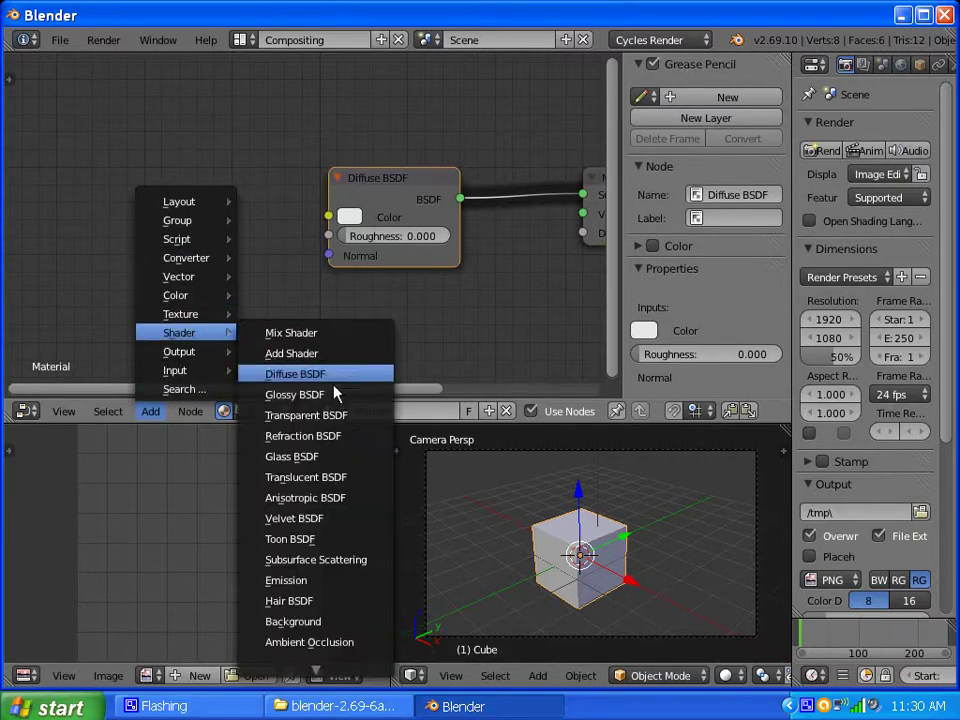
{"action": "scroll", "coordinate": [310, 456], "scroll_direction": "down", "scroll_amount": 6}
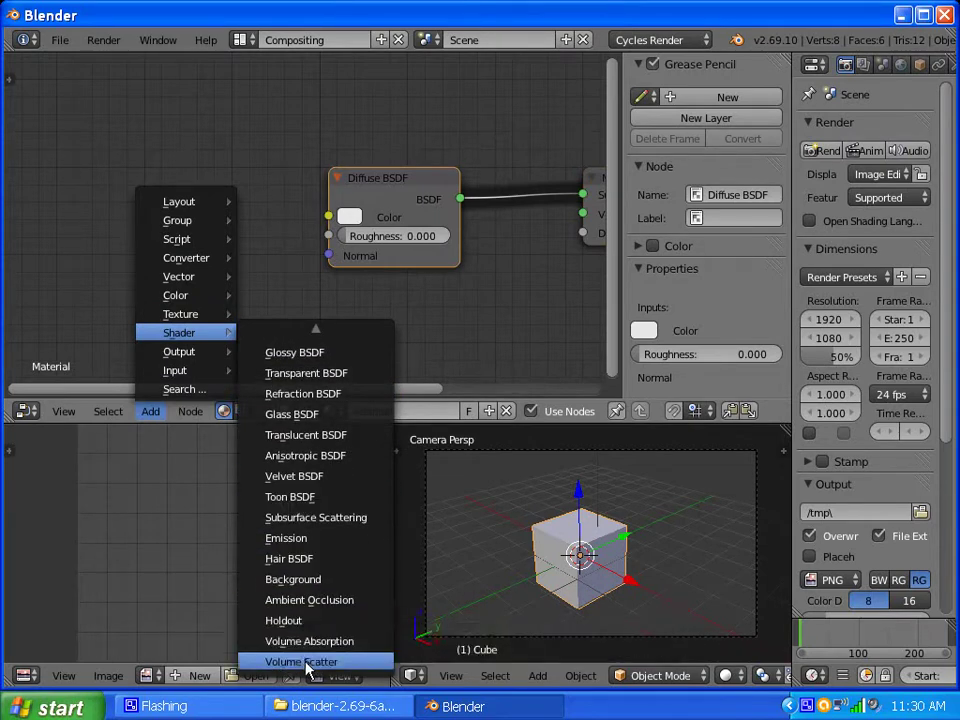
Add a Volume Scatter node, delete the Diffuse BSDF, and frame the remaining nodes
{"action": "left_click", "coordinate": [274, 661]}
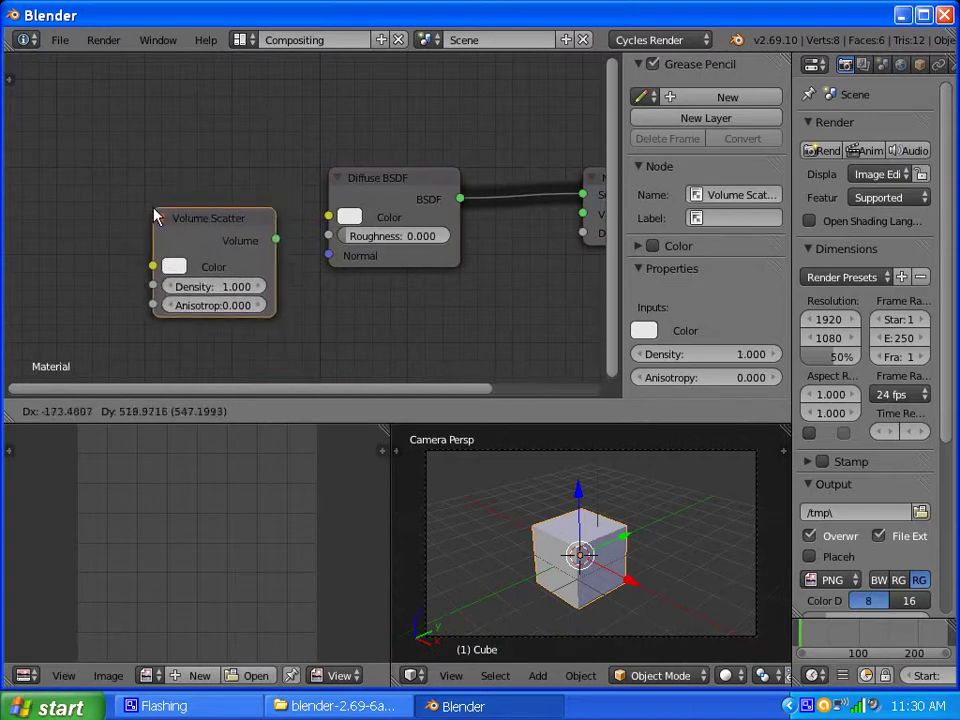
{"action": "left_click", "coordinate": [157, 221]}
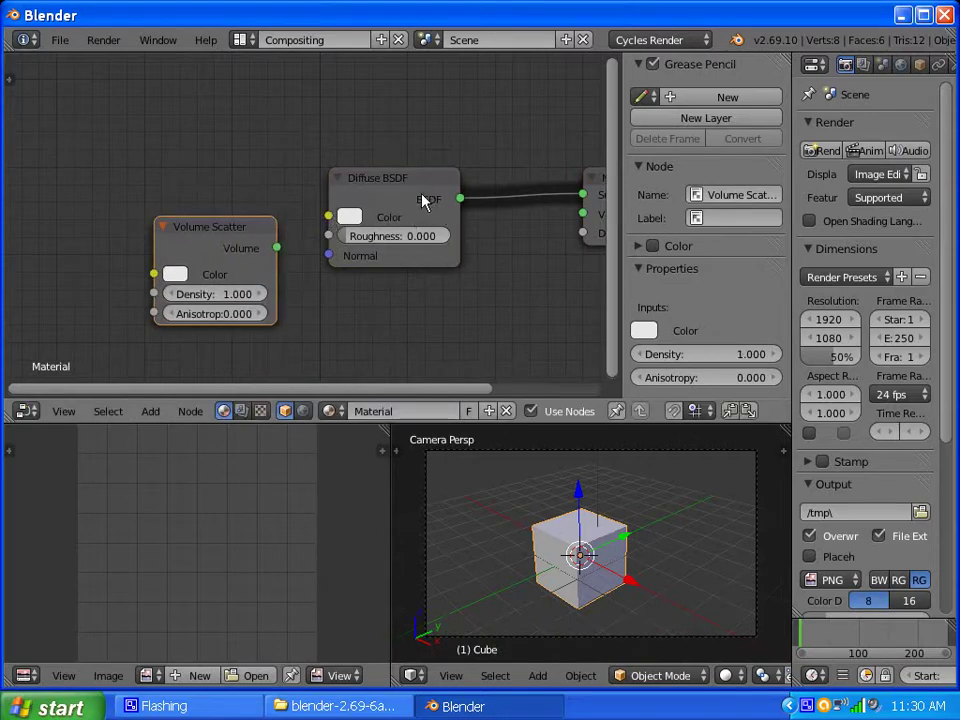
{"action": "left_click", "coordinate": [422, 201]}
{"action": "key", "text": "x"}
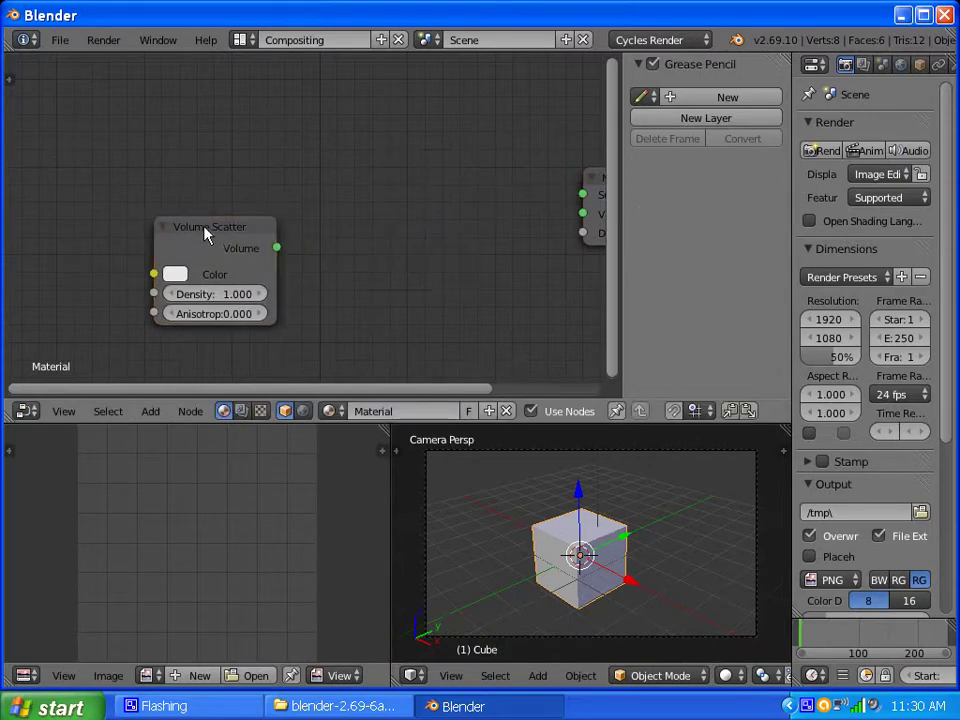
{"action": "left_click_drag", "start_coordinate": [207, 233], "coordinate": [415, 183]}
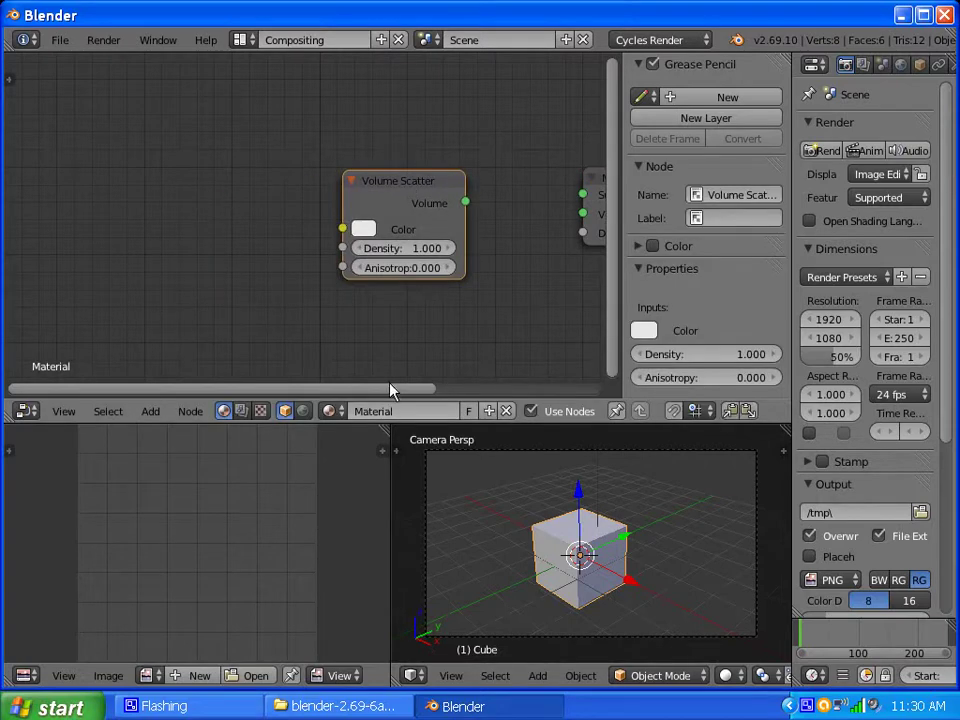
{"action": "key", "text": "Home"}
Link Volume Scatter to the Material Output's Volume input and set Density to 1.300
{"action": "left_click_drag", "start_coordinate": [319, 205], "coordinate": [437, 214]}
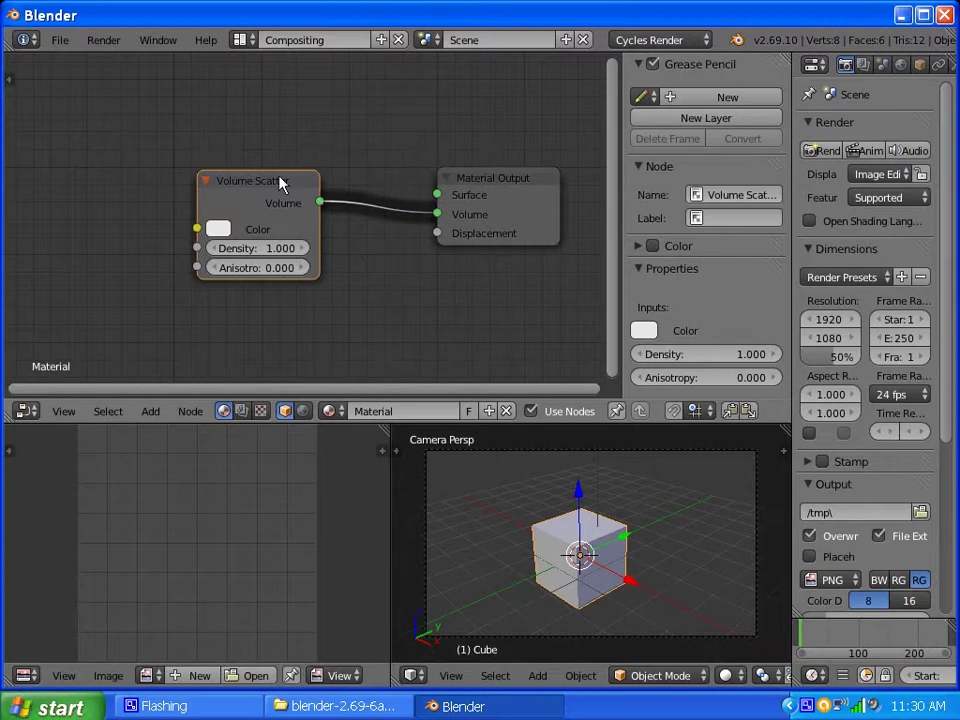
{"action": "left_click_drag", "start_coordinate": [257, 189], "coordinate": [274, 247]}
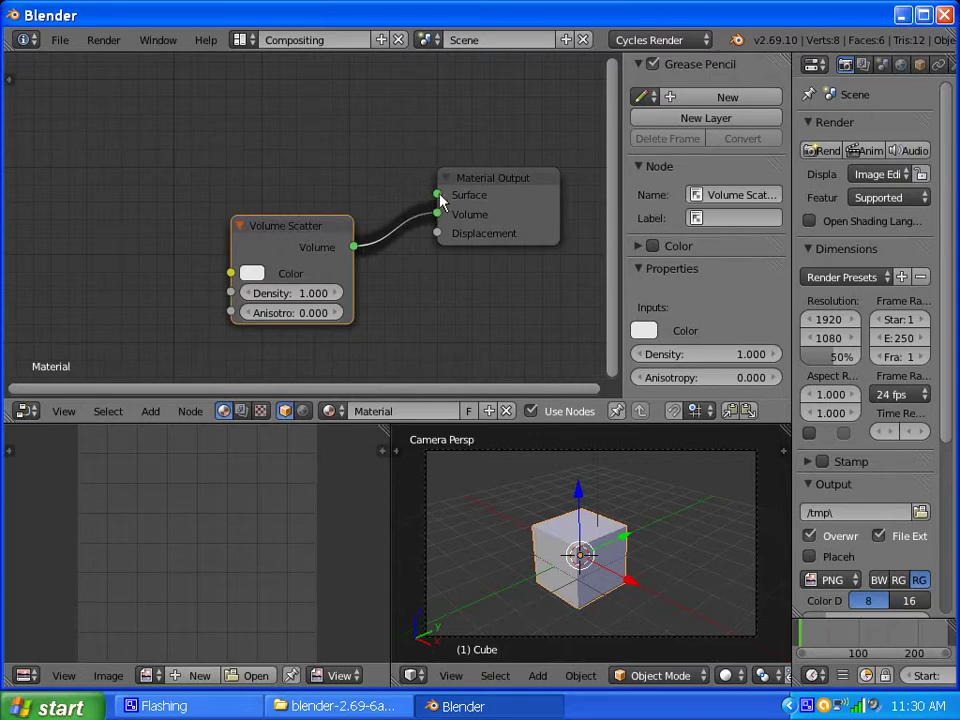
{"action": "mouse_move", "coordinate": [441, 201]}
{"action": "left_mouse_down"}
{"action": "mouse_move", "coordinate": [428, 199]}
{"action": "mouse_move", "coordinate": [493, 261]}
{"action": "mouse_move", "coordinate": [437, 193]}
{"action": "mouse_move", "coordinate": [437, 209]}
{"action": "left_mouse_up"}
{"action": "mouse_move", "coordinate": [279, 228]}
{"action": "left_mouse_down"}
{"action": "mouse_move", "coordinate": [242, 195]}
{"action": "mouse_move", "coordinate": [290, 229]}
{"action": "left_mouse_up"}
{"action": "scroll", "coordinate": [380, 238], "scroll_direction": "up", "scroll_amount": 2}
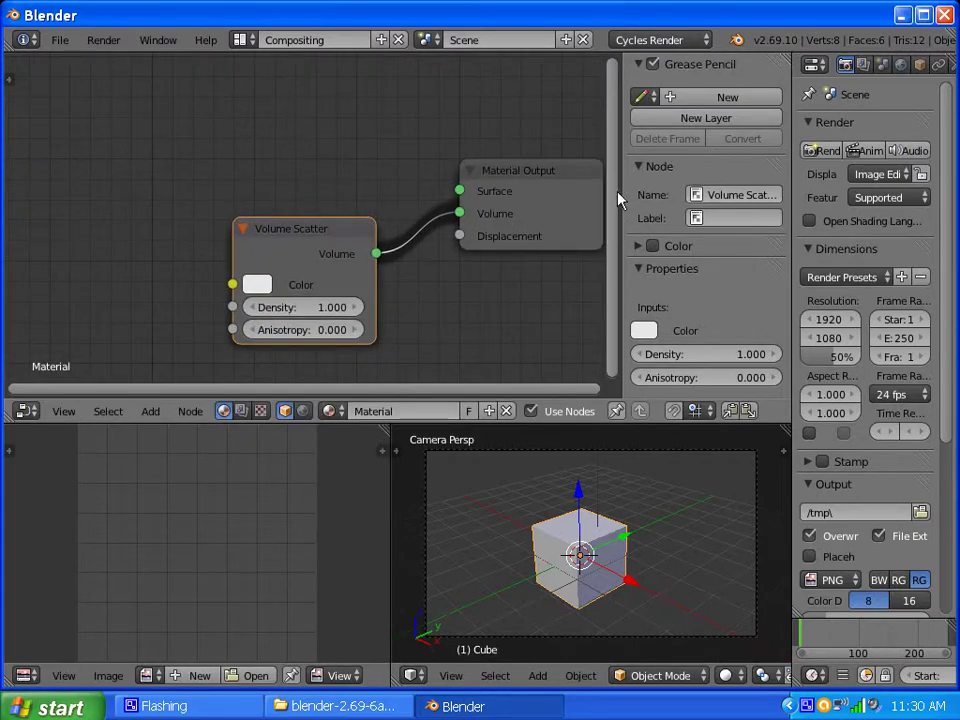
{"action": "left_click_drag", "start_coordinate": [614, 199], "coordinate": [614, 241]}
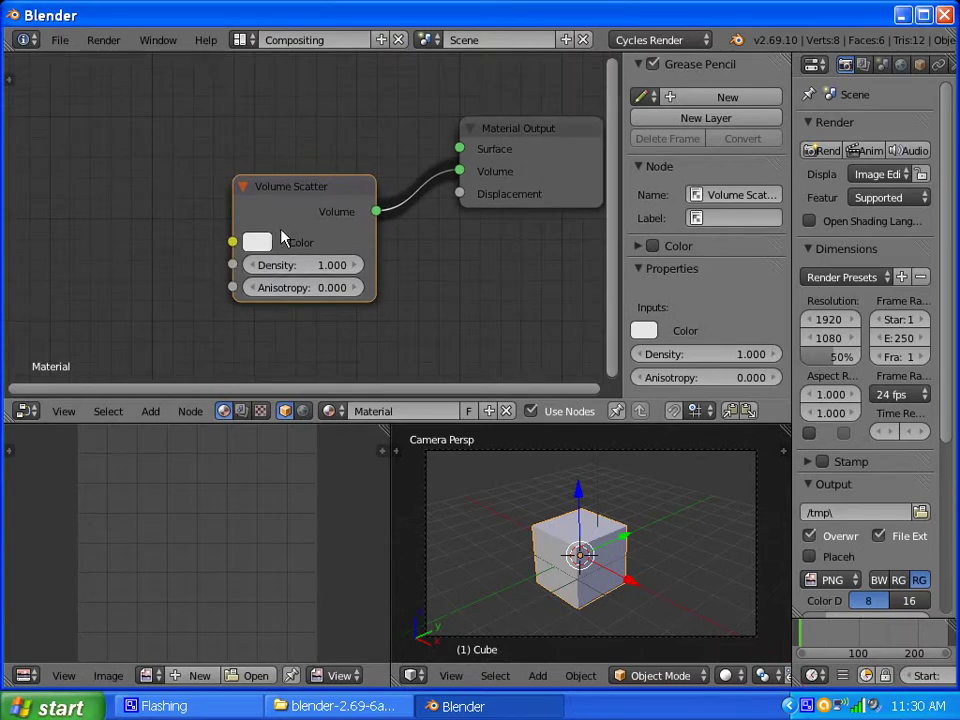
{"action": "left_click_drag", "start_coordinate": [315, 268], "coordinate": [295, 268]}
Return to the Default layout and render the cube with its Volume Scatter material
{"action": "left_click", "coordinate": [242, 40]}
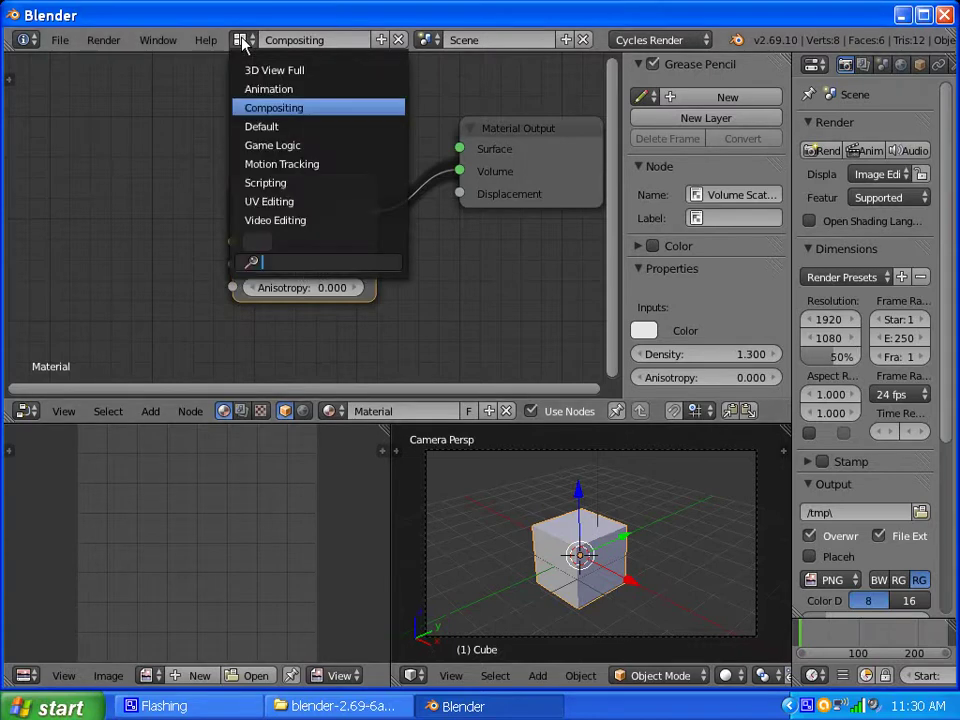
{"action": "left_click", "coordinate": [261, 126]}
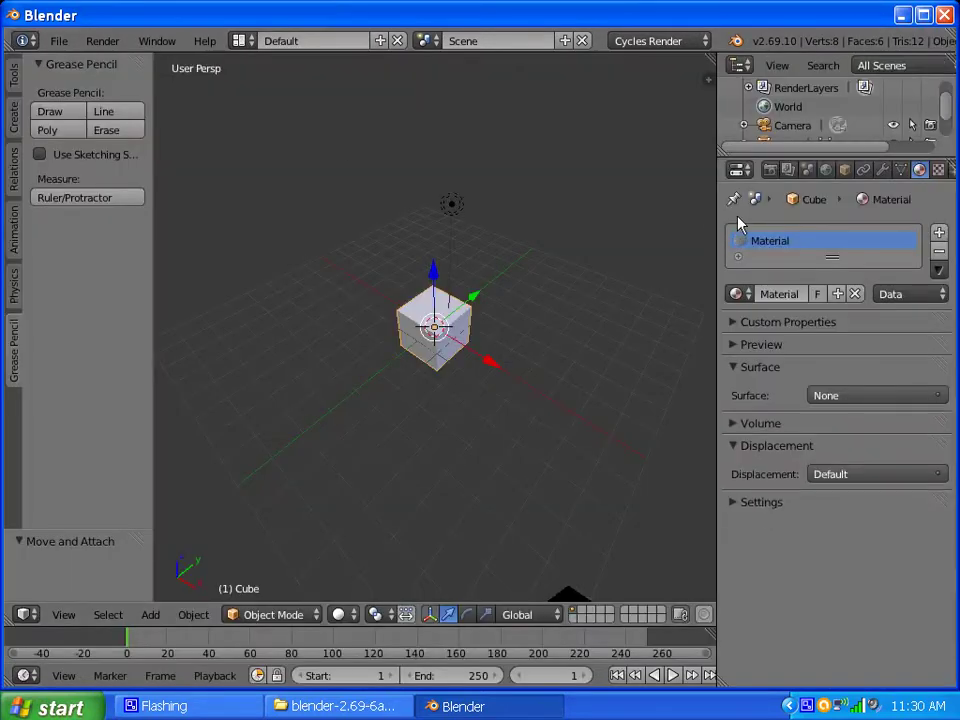
{"action": "left_click", "coordinate": [770, 171]}
{"action": "left_click", "coordinate": [766, 255]}
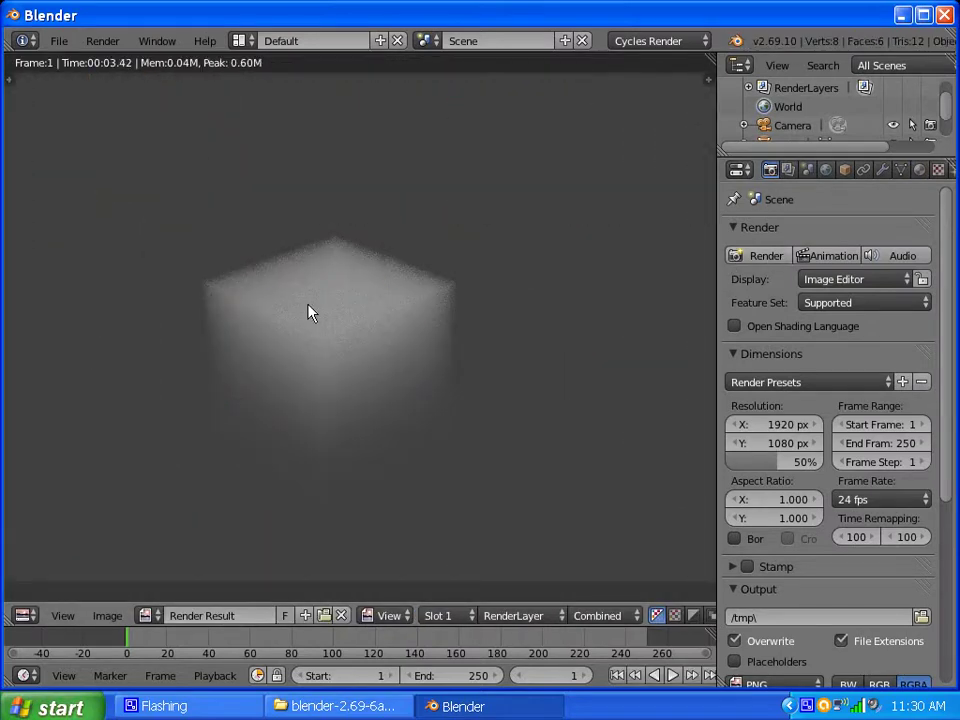
Set the Volume Scatter Anisotropy to 0.800 and render the cube in the Default layout
{"action": "left_click", "coordinate": [239, 40]}
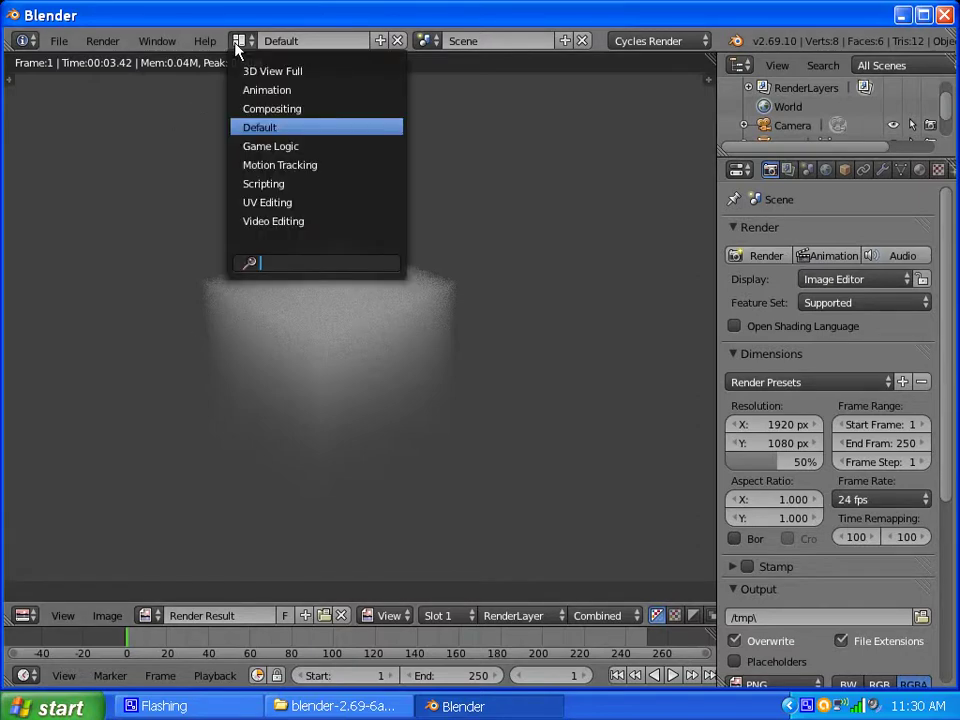
{"action": "left_click", "coordinate": [272, 108]}
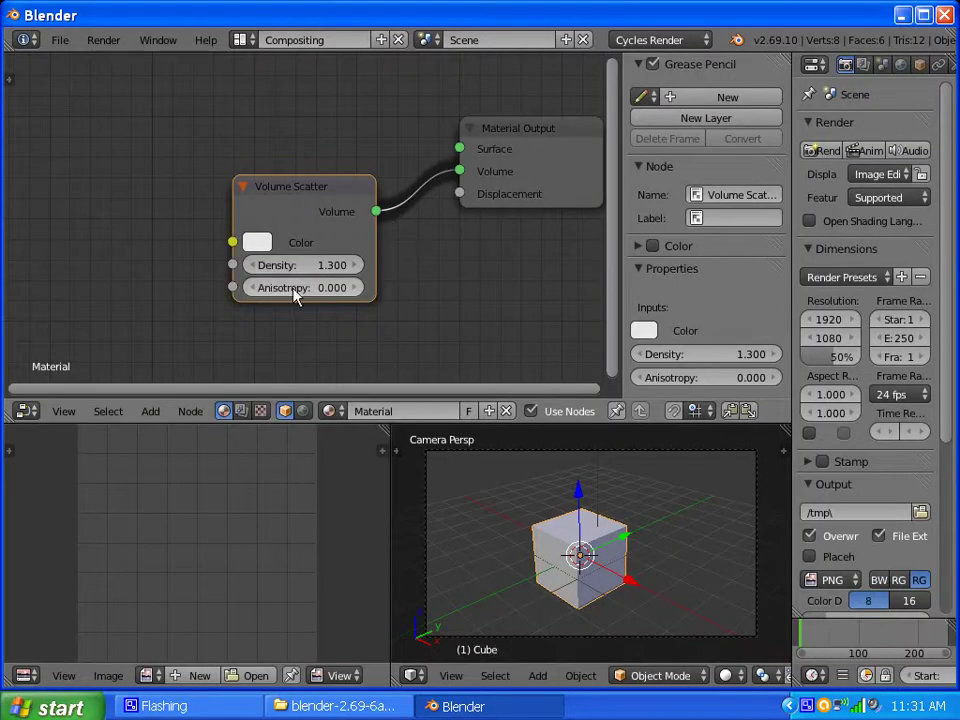
{"action": "left_click_drag", "start_coordinate": [291, 295], "coordinate": [302, 296]}
{"action": "left_click", "coordinate": [239, 40]}
{"action": "left_click", "coordinate": [257, 126]}
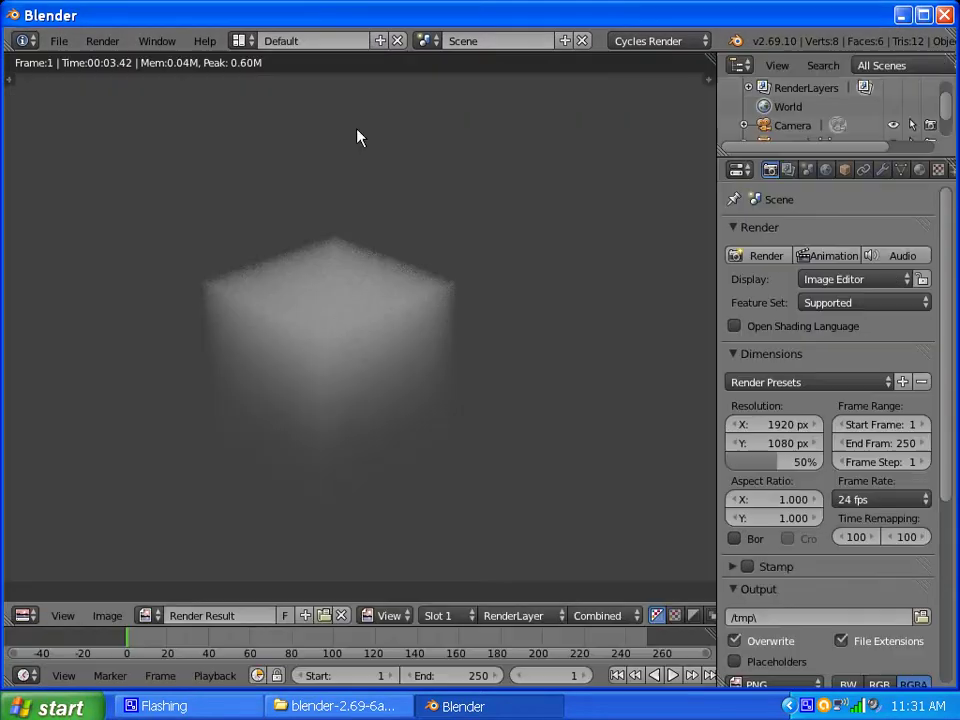
{"action": "left_click", "coordinate": [760, 256]}
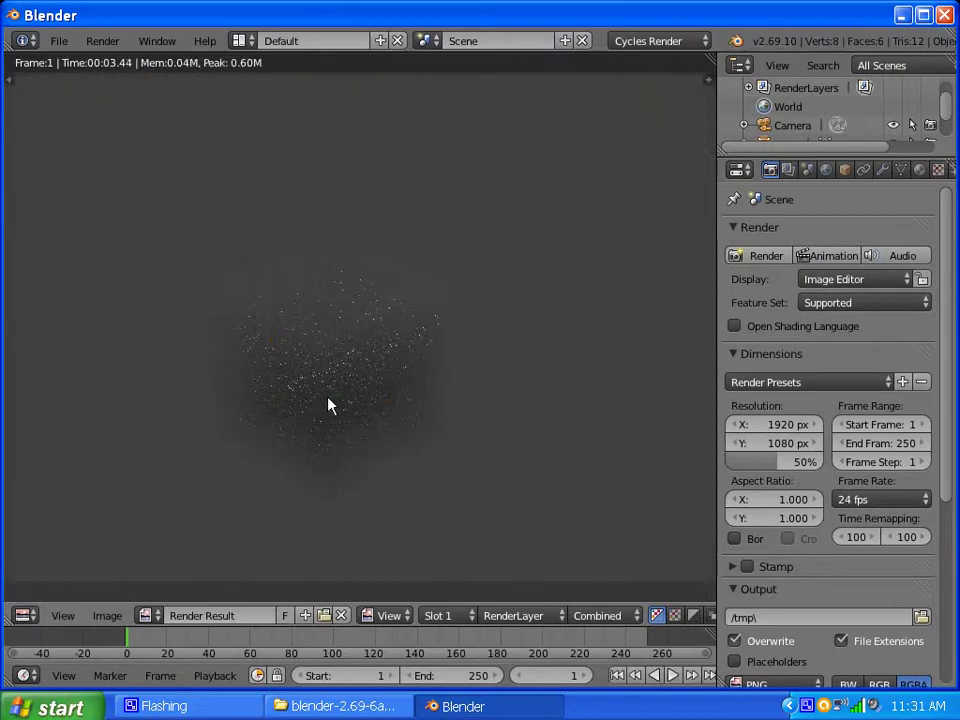
Change Anisotropy to -0.900 and render the cube again for comparison
{"action": "left_click", "coordinate": [241, 42]}
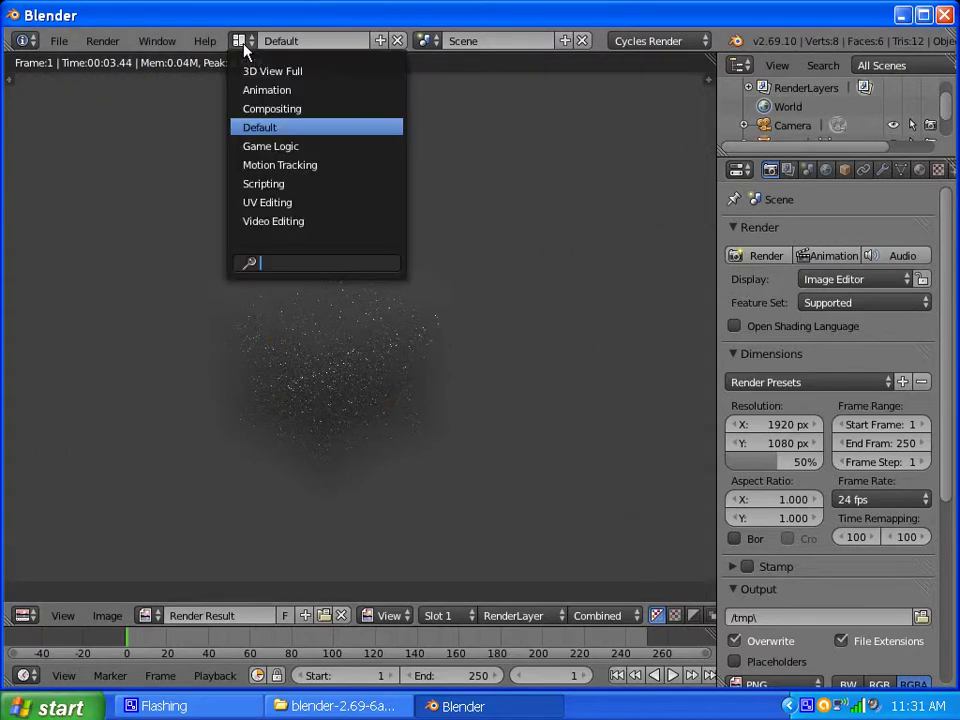
{"action": "left_click", "coordinate": [252, 109]}
{"action": "mouse_move", "coordinate": [285, 291]}
{"action": "left_mouse_down"}
{"action": "mouse_move", "coordinate": [302, 285]}
{"action": "mouse_move", "coordinate": [285, 287]}
{"action": "left_mouse_up"}
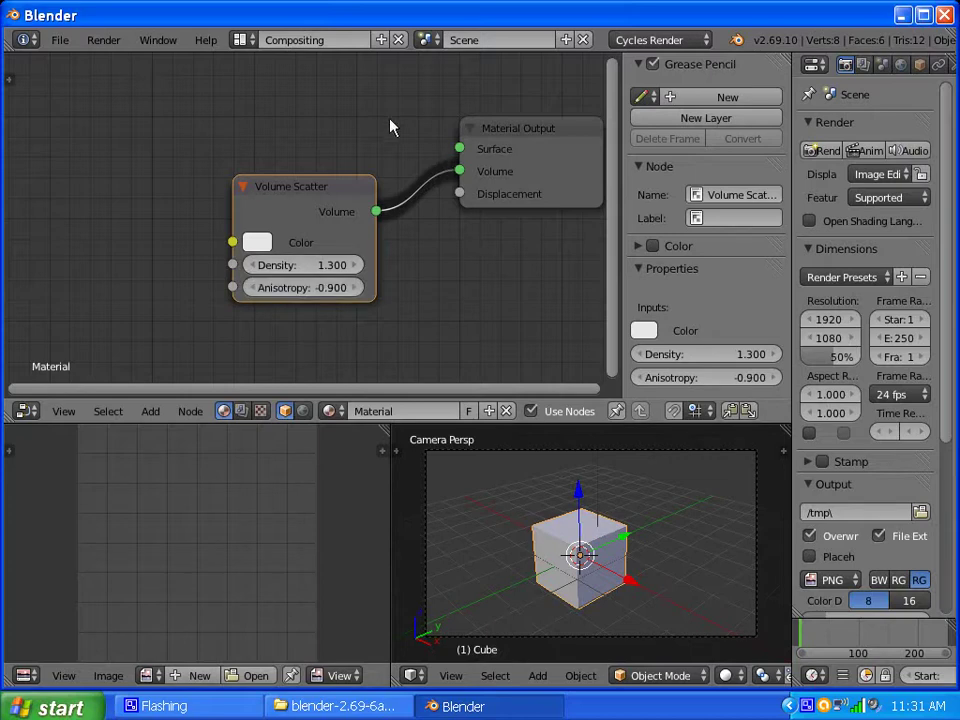
{"action": "left_click", "coordinate": [240, 40]}
{"action": "left_click", "coordinate": [262, 127]}
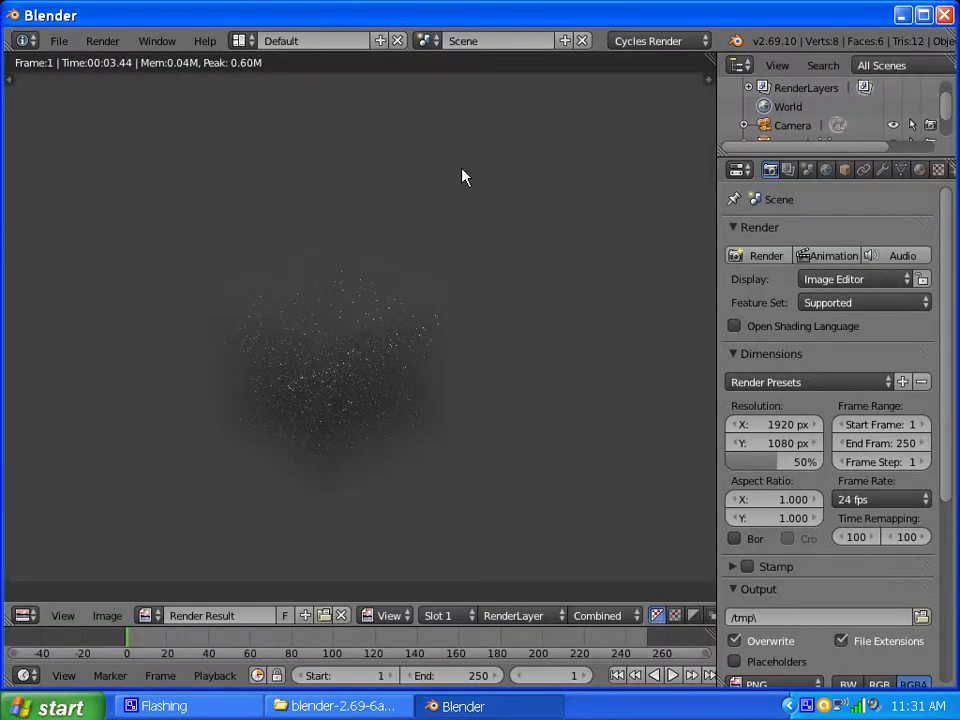
{"action": "left_click", "coordinate": [763, 256]}
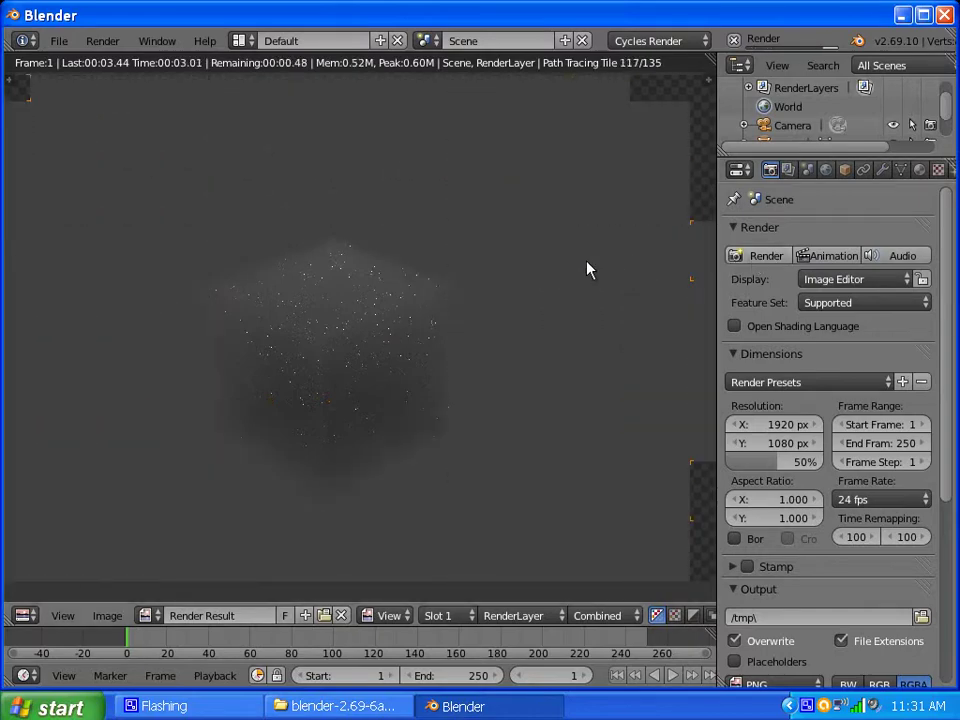
{"action": "left_click", "coordinate": [244, 43]}
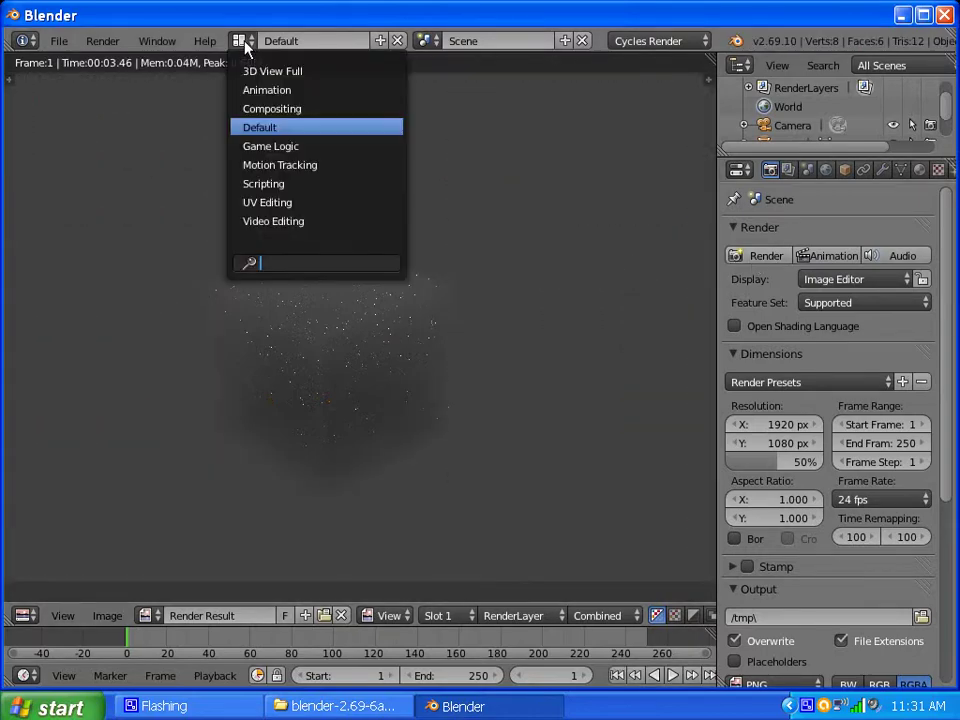
Return to the Compositing layout and reframe the material node view
{"action": "left_click", "coordinate": [262, 108]}
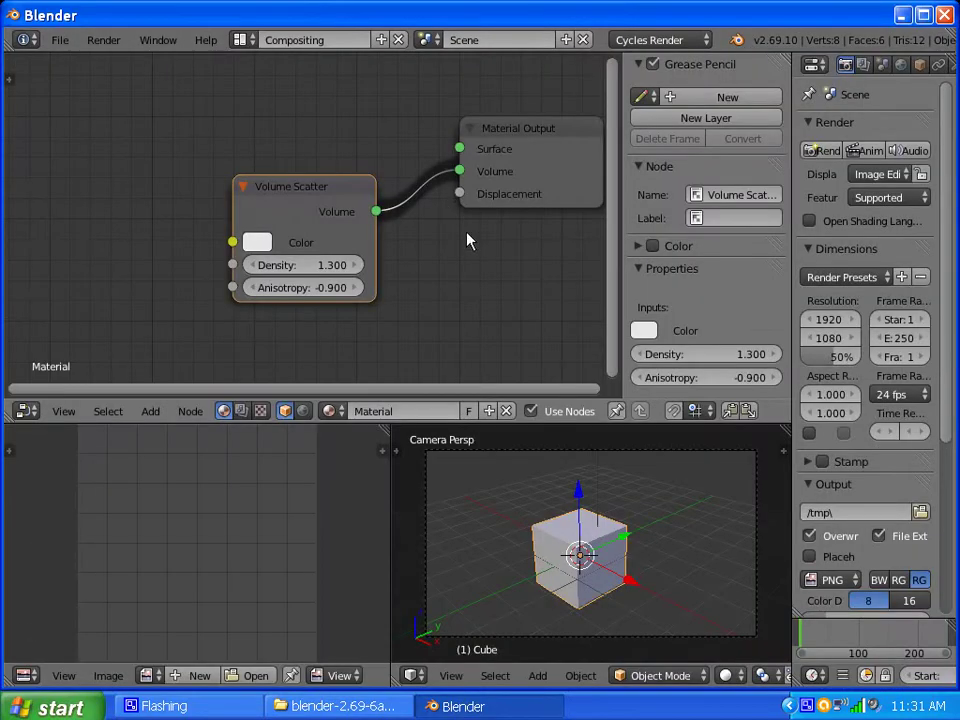
{"action": "scroll", "coordinate": [347, 262], "scroll_direction": "down", "scroll_amount": 3}
{"action": "scroll", "coordinate": [345, 262], "scroll_direction": "up", "scroll_amount": 2}
{"action": "scroll", "coordinate": [253, 277], "scroll_direction": "down", "scroll_amount": 2}
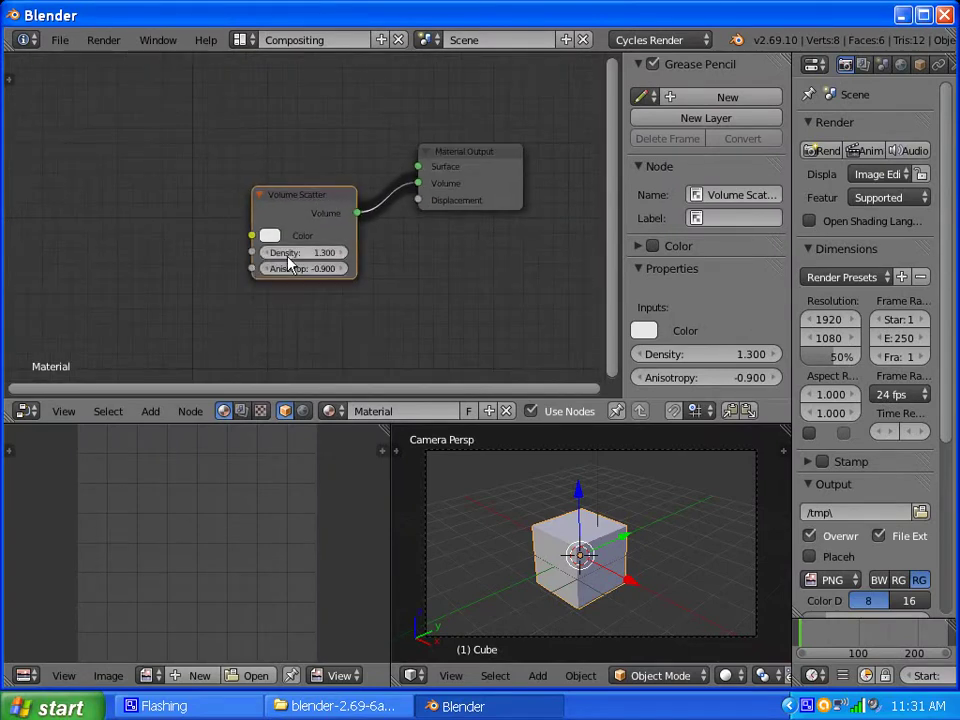
{"action": "scroll", "coordinate": [265, 265], "scroll_direction": "up", "scroll_amount": 2}
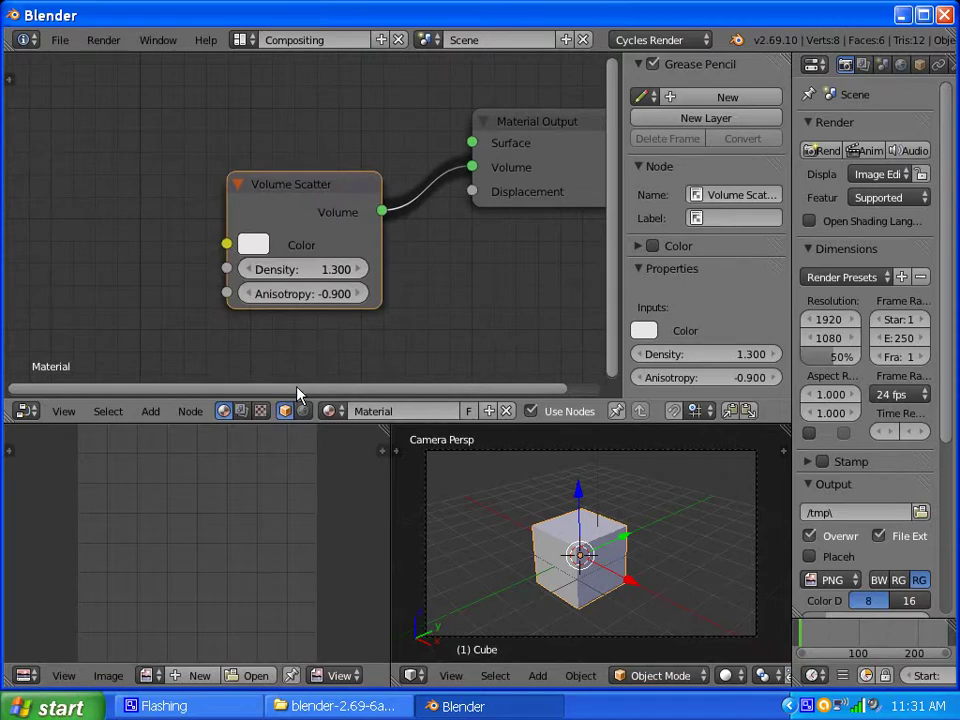
{"action": "left_click_drag", "start_coordinate": [297, 390], "coordinate": [196, 388]}
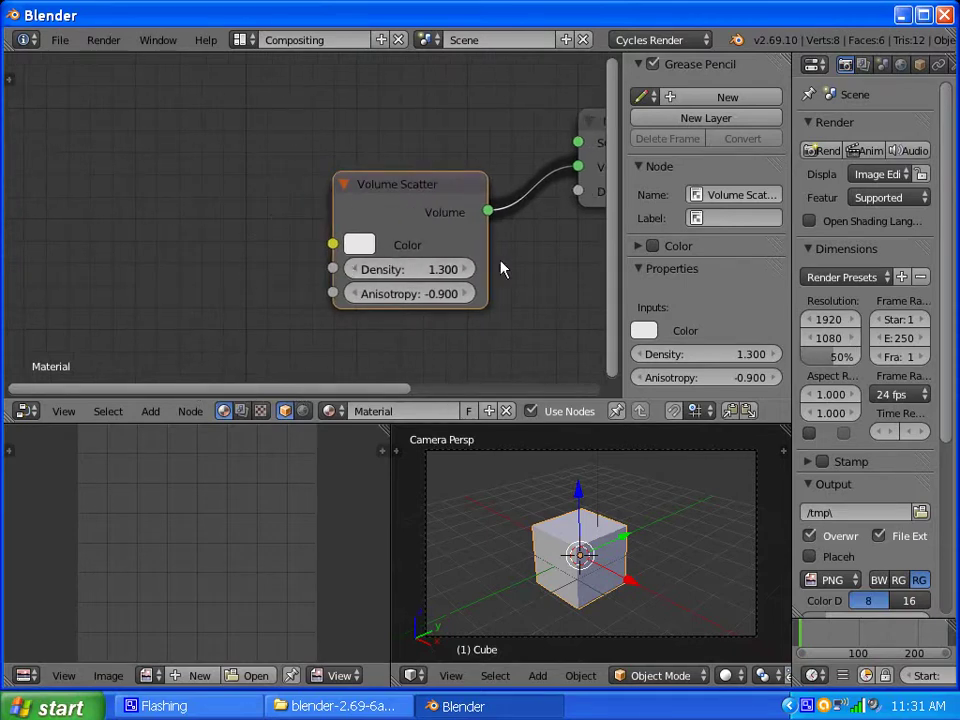
Browse the node editor's Add menu categories
{"action": "left_click", "coordinate": [152, 413]}
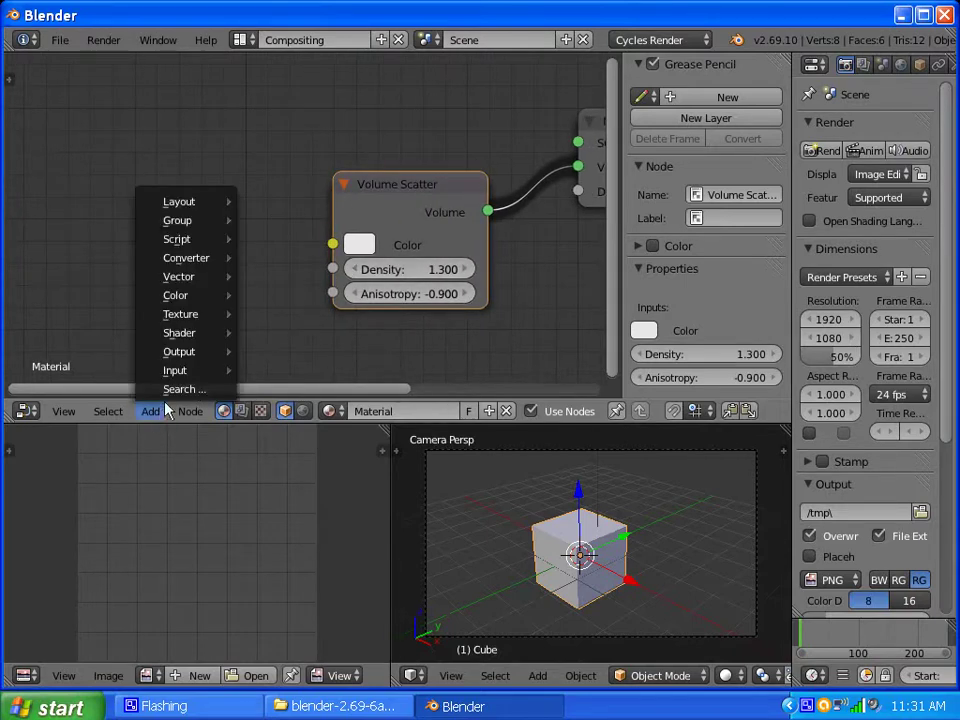
{"action": "mouse_move", "coordinate": [180, 306]}
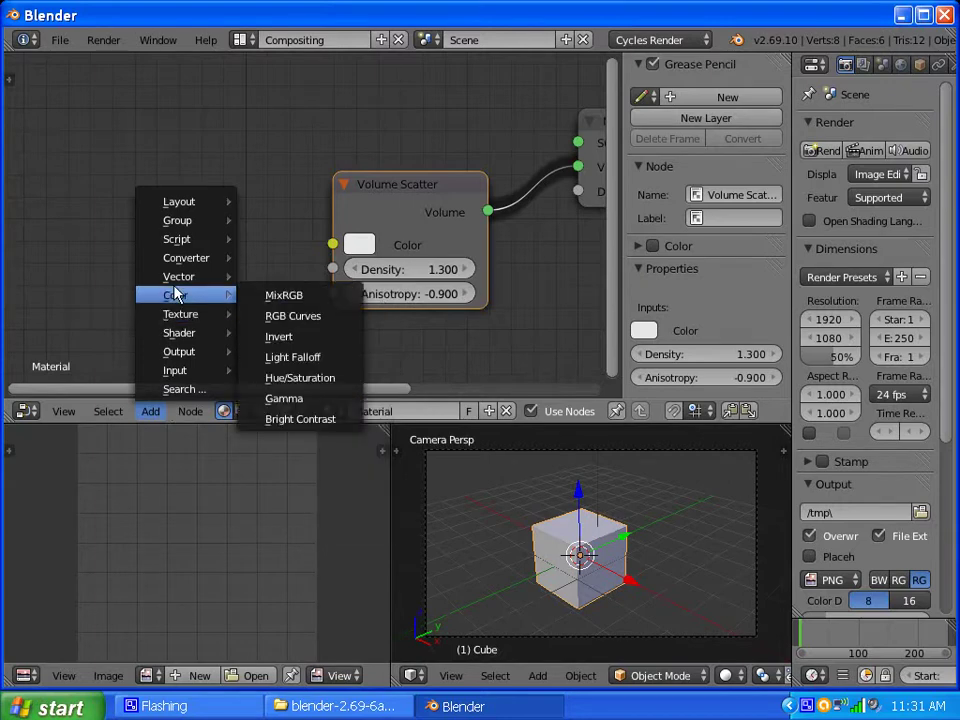
{"action": "mouse_move", "coordinate": [175, 258]}
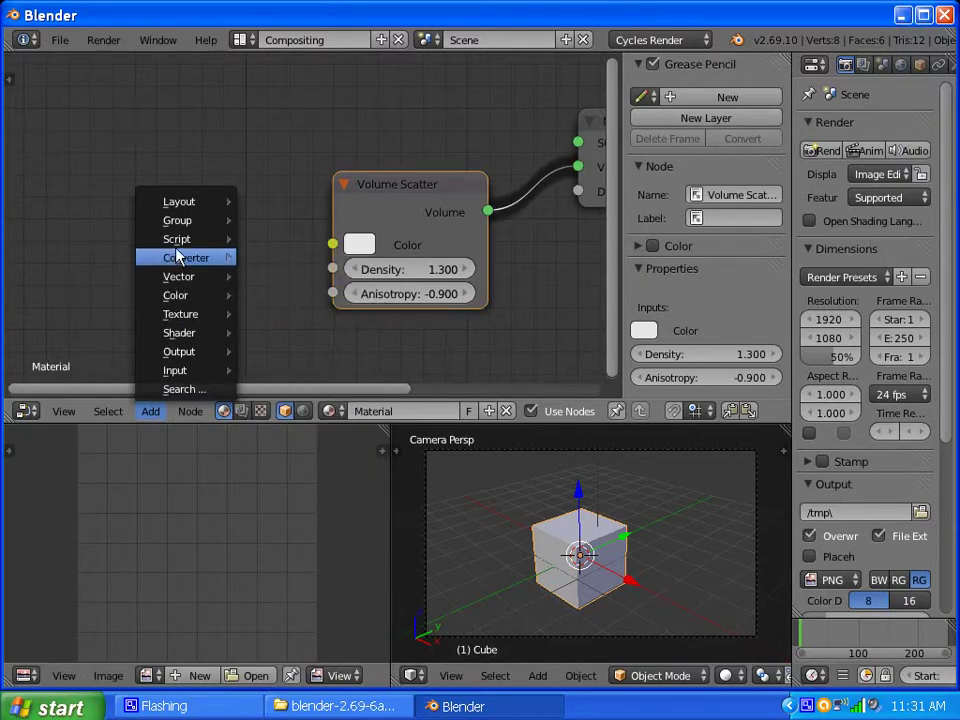
{"action": "mouse_move", "coordinate": [178, 201]}
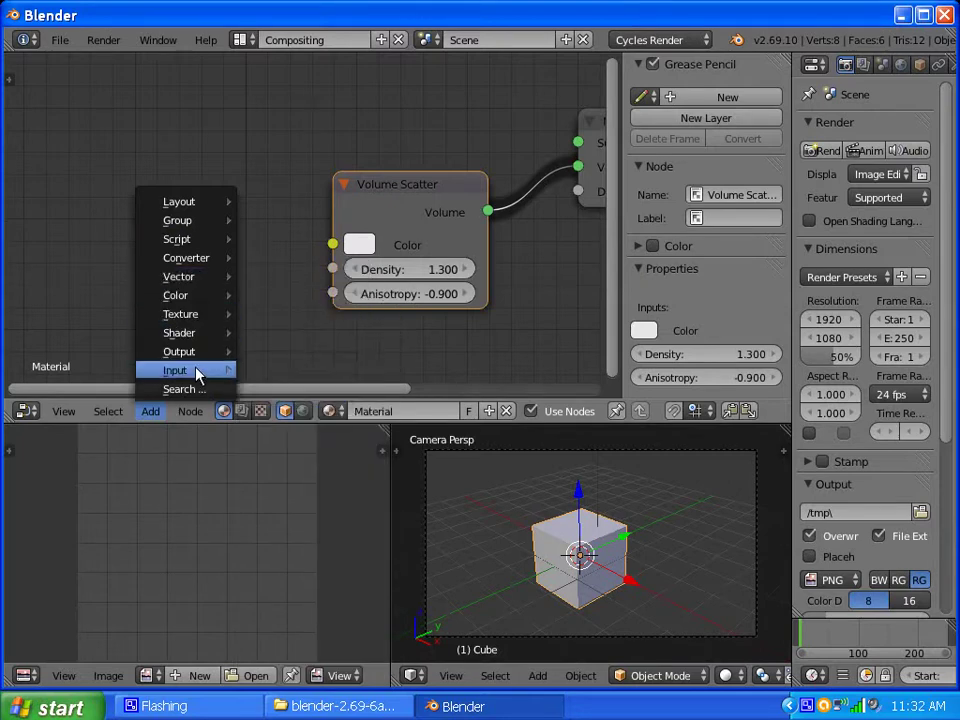
Add a Value input node linked to the Volume Scatter Density, initially set to 0.200
{"action": "mouse_move", "coordinate": [199, 371]}
{"action": "left_click", "coordinate": [315, 510]}
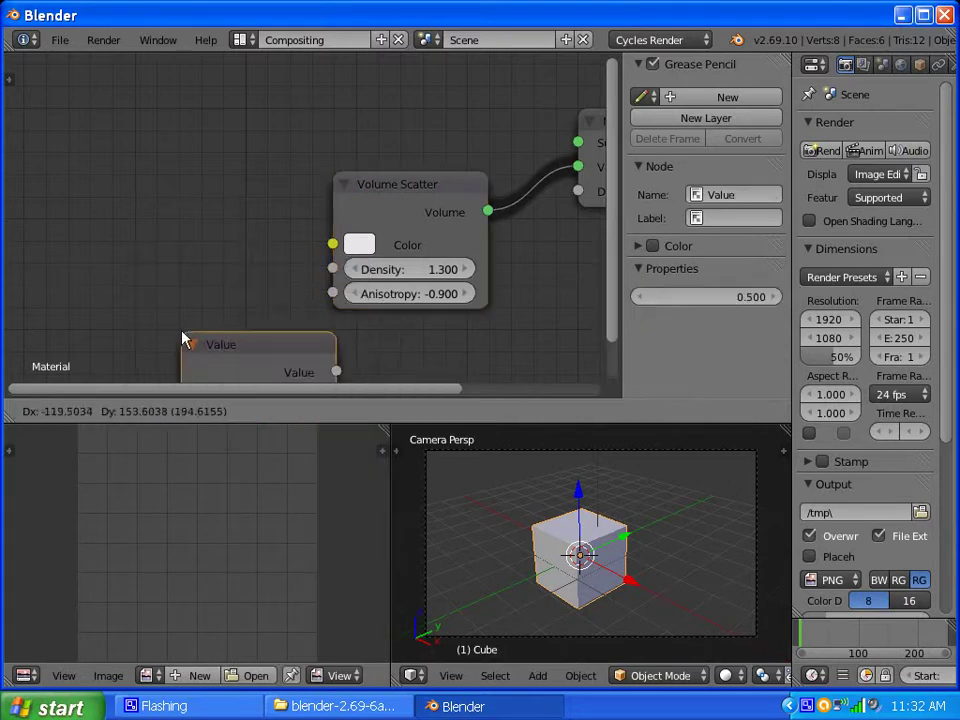
{"action": "left_click", "coordinate": [91, 197]}
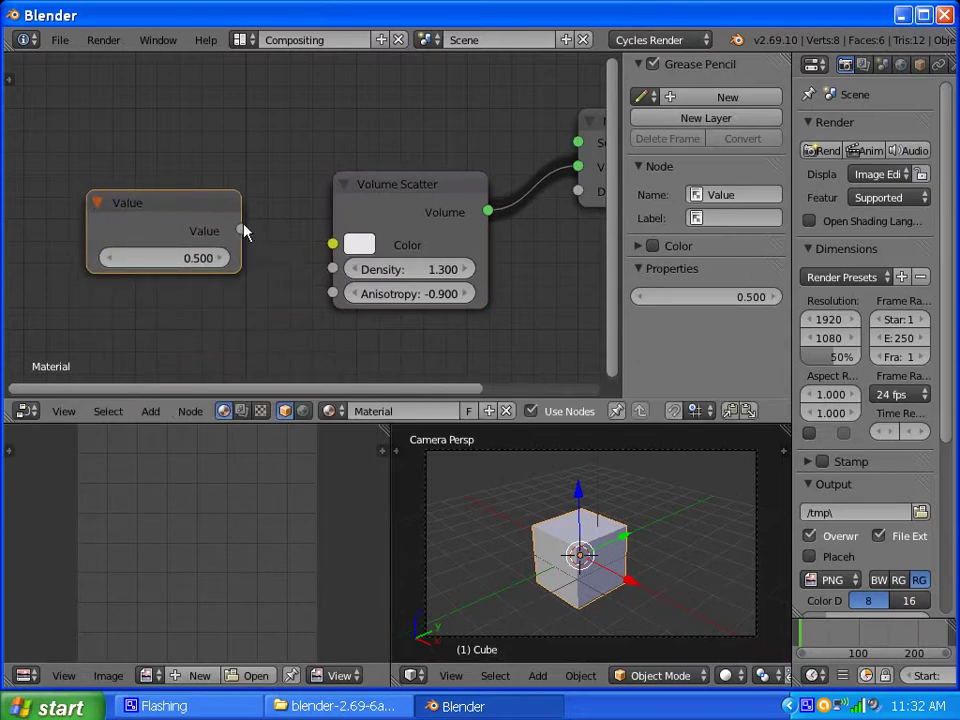
{"action": "left_click_drag", "start_coordinate": [242, 230], "coordinate": [333, 268]}
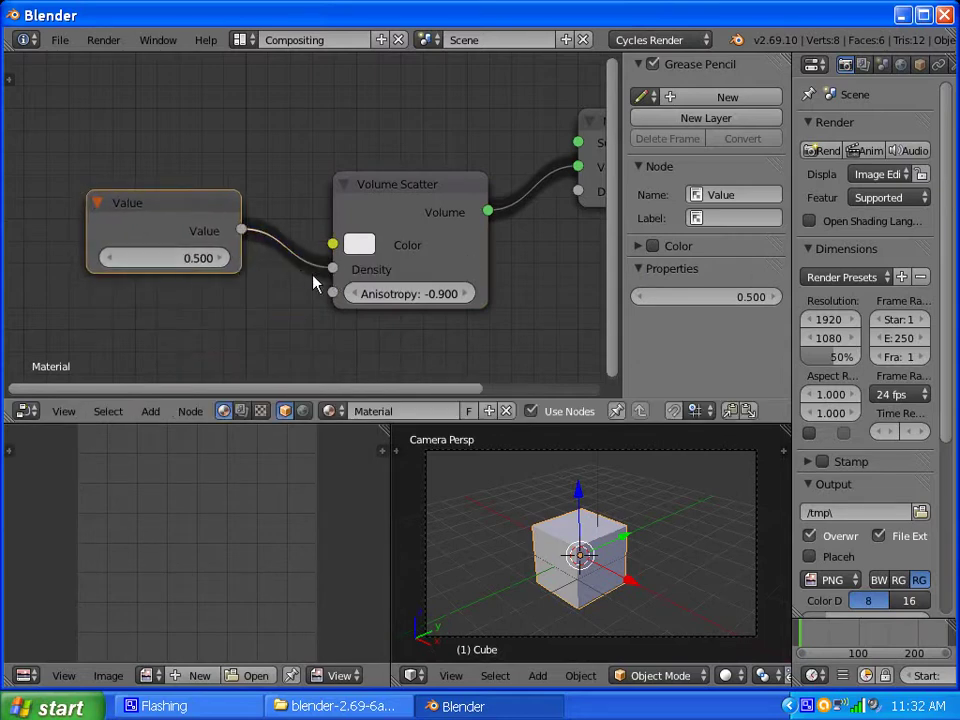
{"action": "mouse_move", "coordinate": [171, 259]}
{"action": "left_mouse_down"}
{"action": "mouse_move", "coordinate": [155, 260]}
{"action": "mouse_move", "coordinate": [163, 262]}
{"action": "left_mouse_up"}
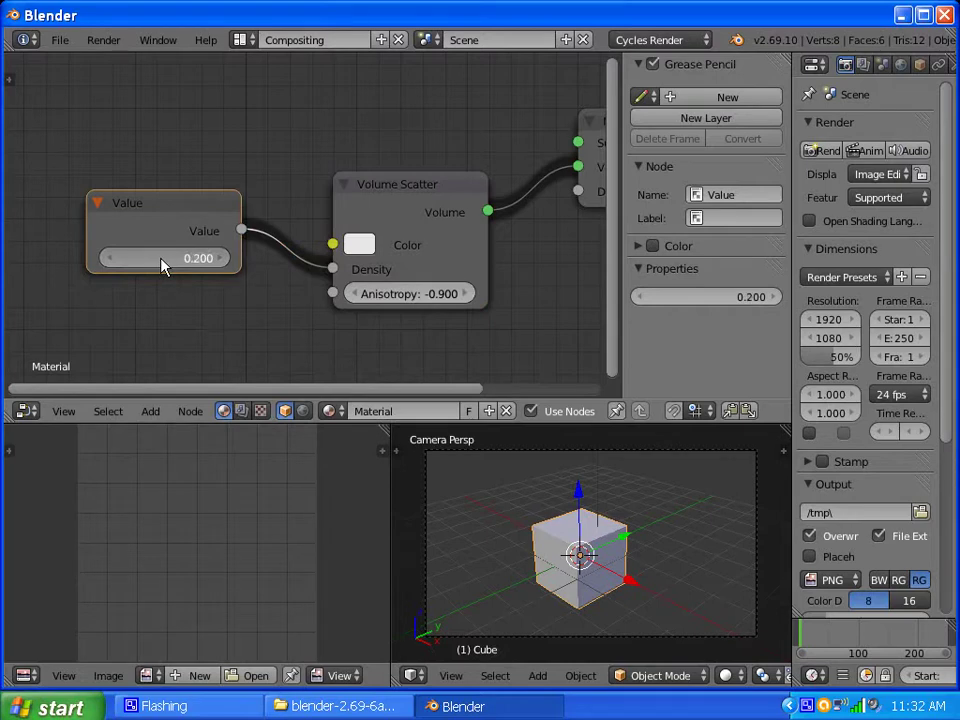
Reset Anisotropy to 0.000 and raise the Value node to 0.600
{"action": "left_click", "coordinate": [248, 41]}
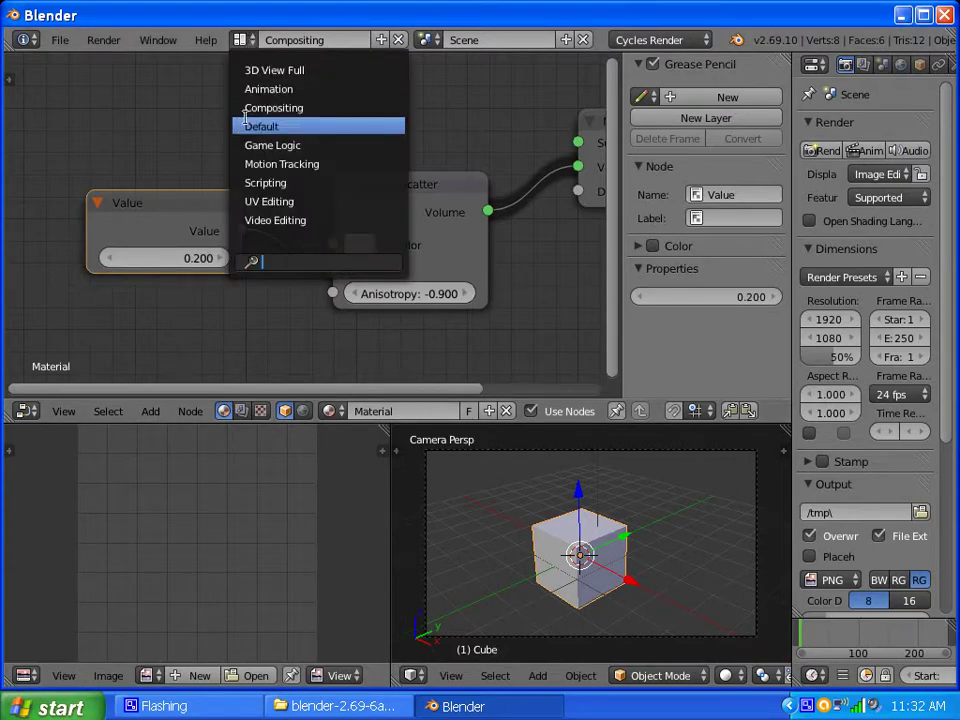
{"action": "left_click", "coordinate": [401, 298]}
{"action": "key", "text": "Escape"}
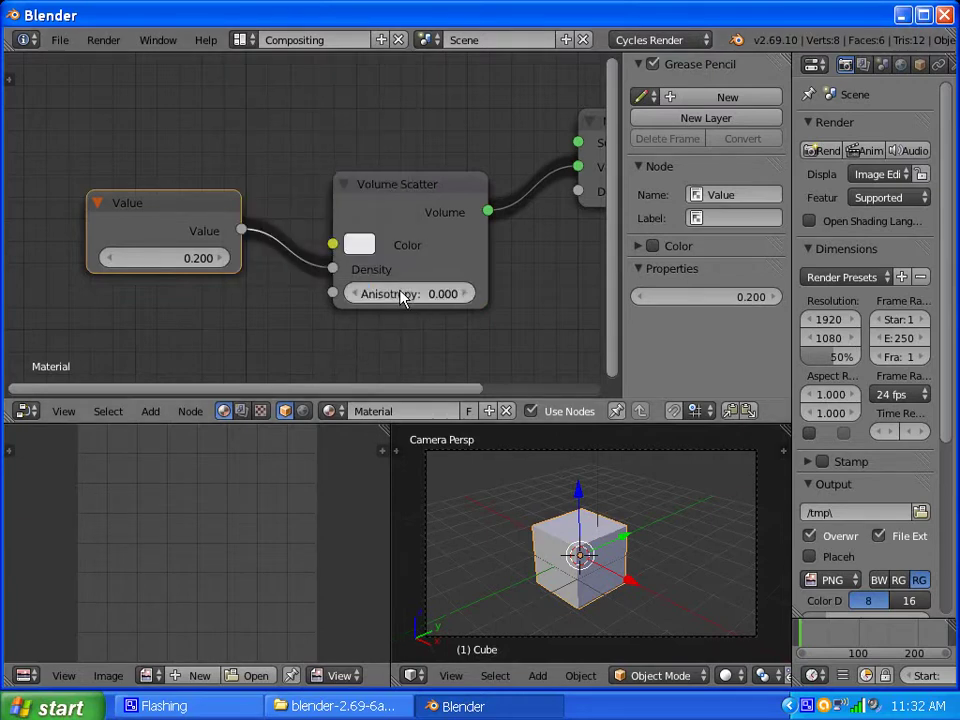
{"action": "left_click", "coordinate": [225, 259]}
{"action": "left_click", "coordinate": [225, 259]}
{"action": "left_click", "coordinate": [225, 259]}
{"action": "left_click", "coordinate": [225, 259]}
{"action": "left_click", "coordinate": [240, 40]}
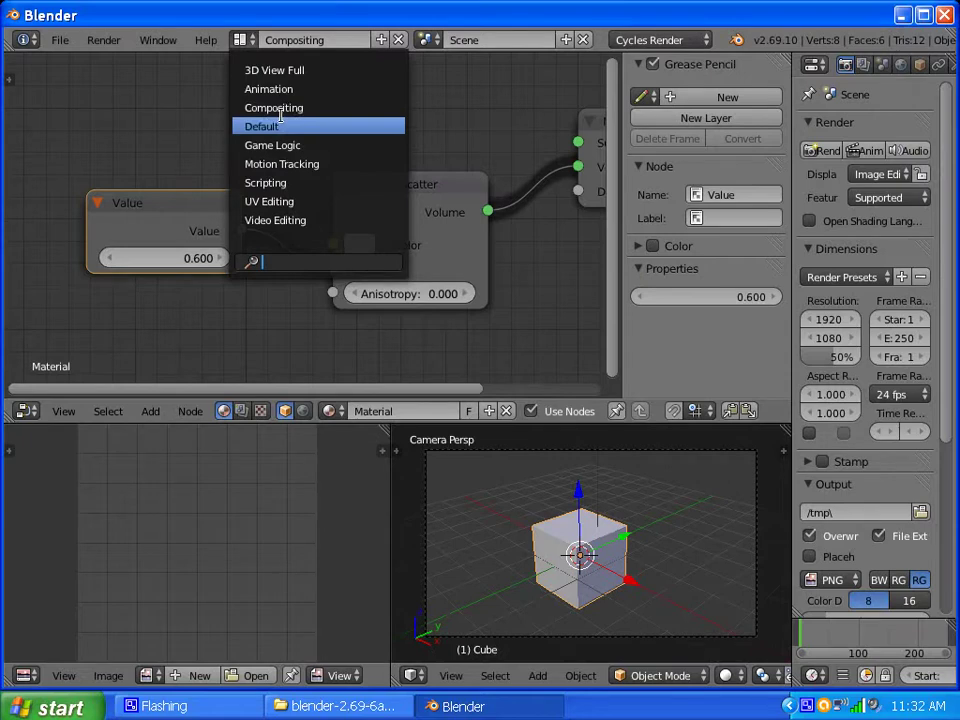
Render the foggy cube from the Default layout, then return to the Compositing layout
{"action": "left_click", "coordinate": [279, 122]}
{"action": "left_click", "coordinate": [761, 258]}
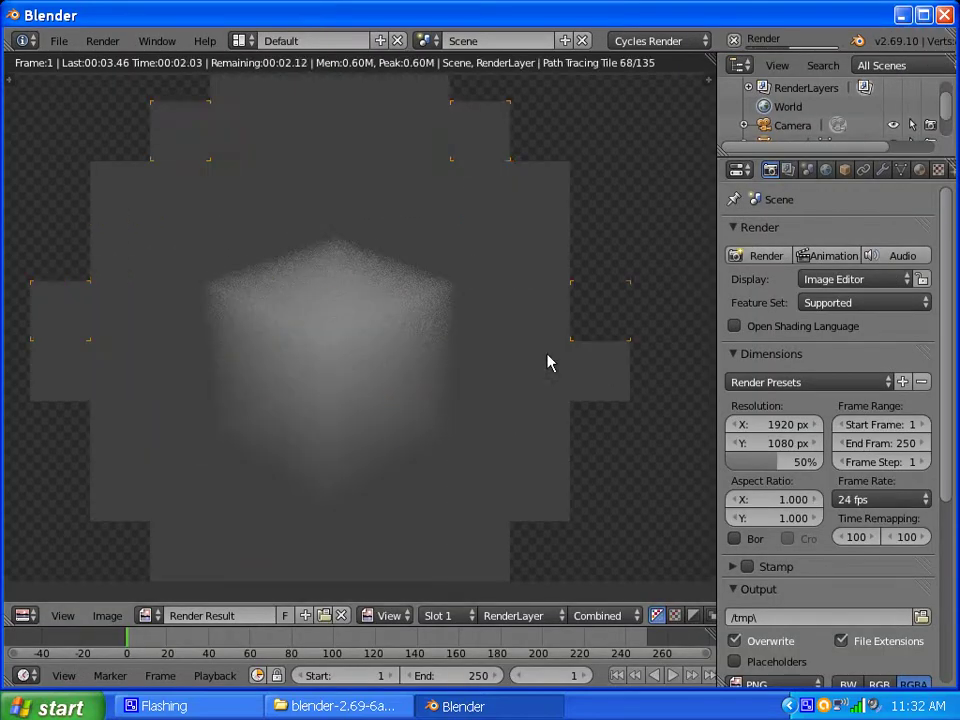
{"action": "left_click", "coordinate": [243, 41]}
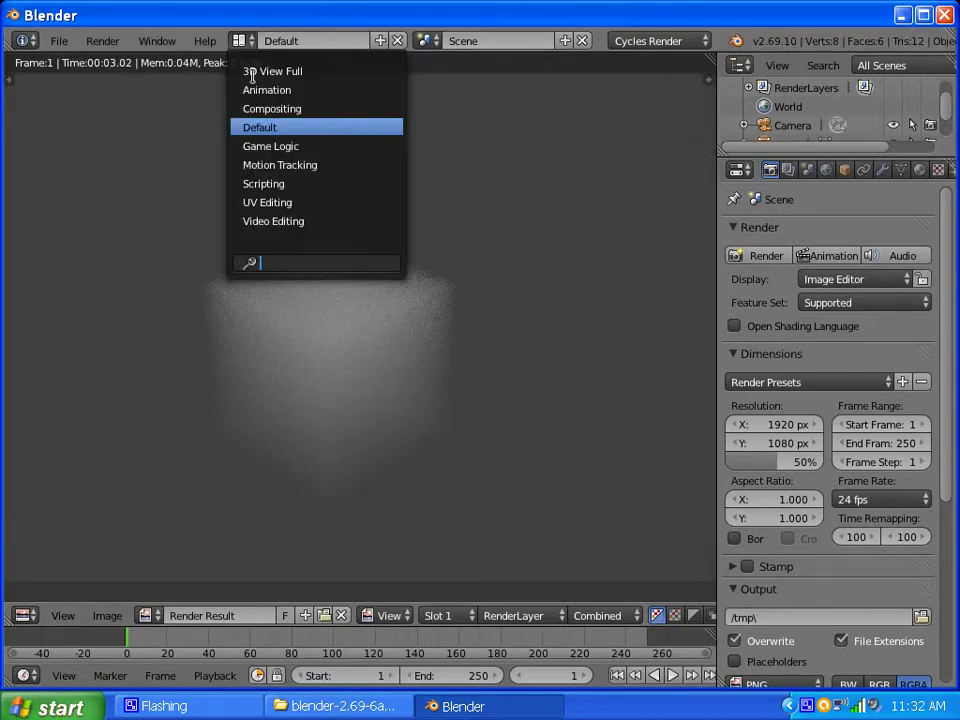
{"action": "left_click", "coordinate": [272, 108]}
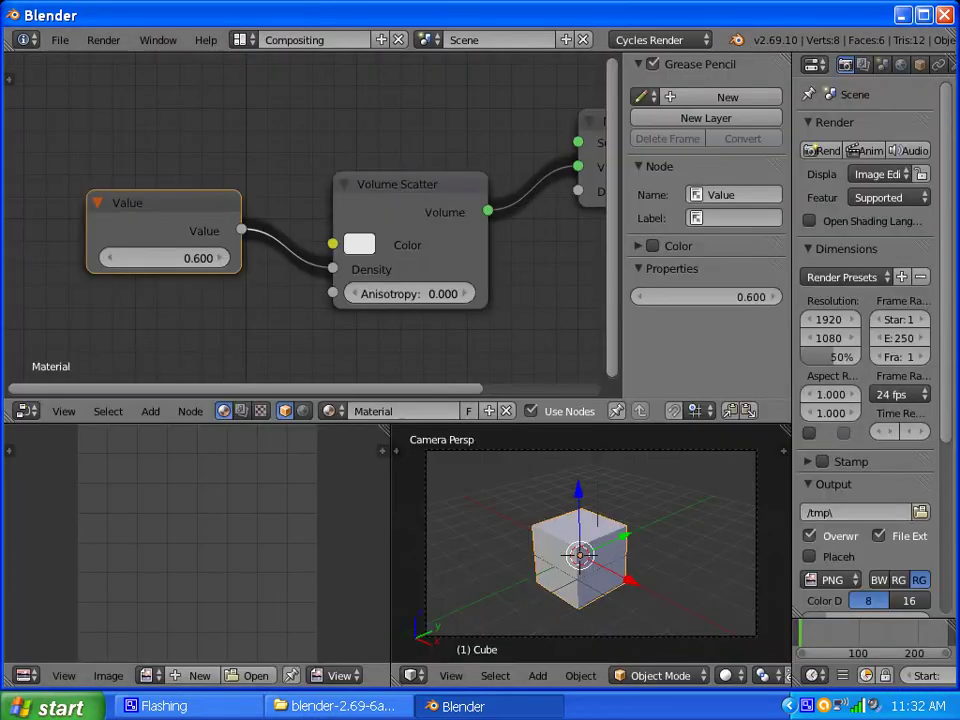
Cut the Value→Density link and move the Value node below the Volume Scatter
{"action": "right_click_drag", "start_coordinate": [286, 205], "coordinate": [236, 246], "text": "ctrl"}
{"action": "left_click_drag", "start_coordinate": [141, 206], "coordinate": [136, 340]}
{"action": "left_click_drag", "start_coordinate": [607, 195], "coordinate": [607, 258]}
{"action": "left_click_drag", "start_coordinate": [129, 268], "coordinate": [257, 330]}
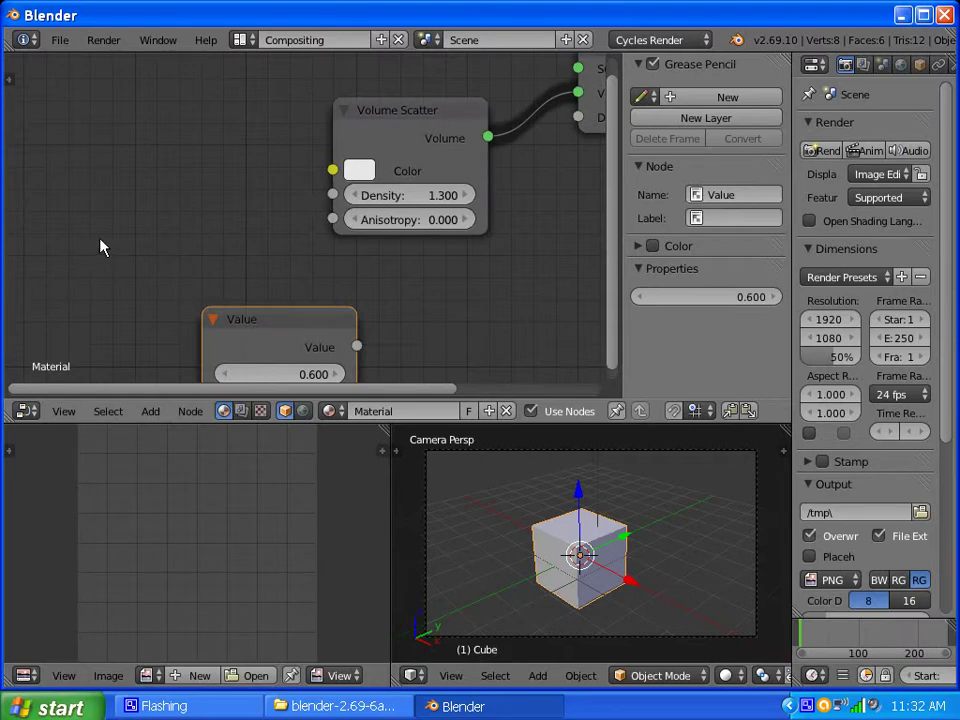
Place an RGB input node at upper left and link its Color to the Volume Scatter Density
{"action": "left_click", "coordinate": [153, 412]}
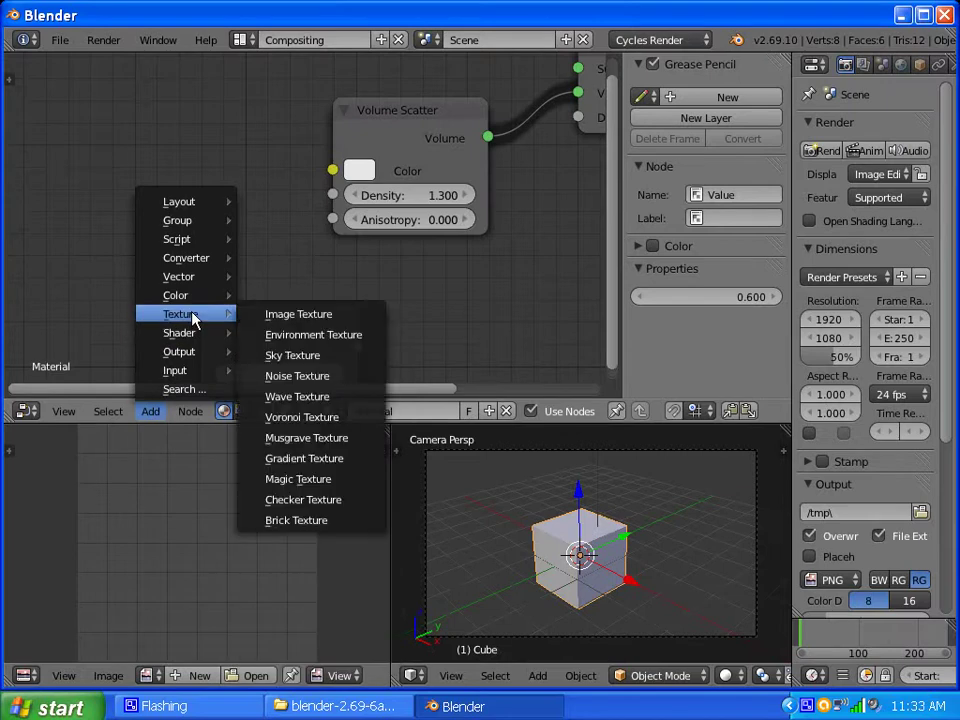
{"action": "mouse_move", "coordinate": [193, 301]}
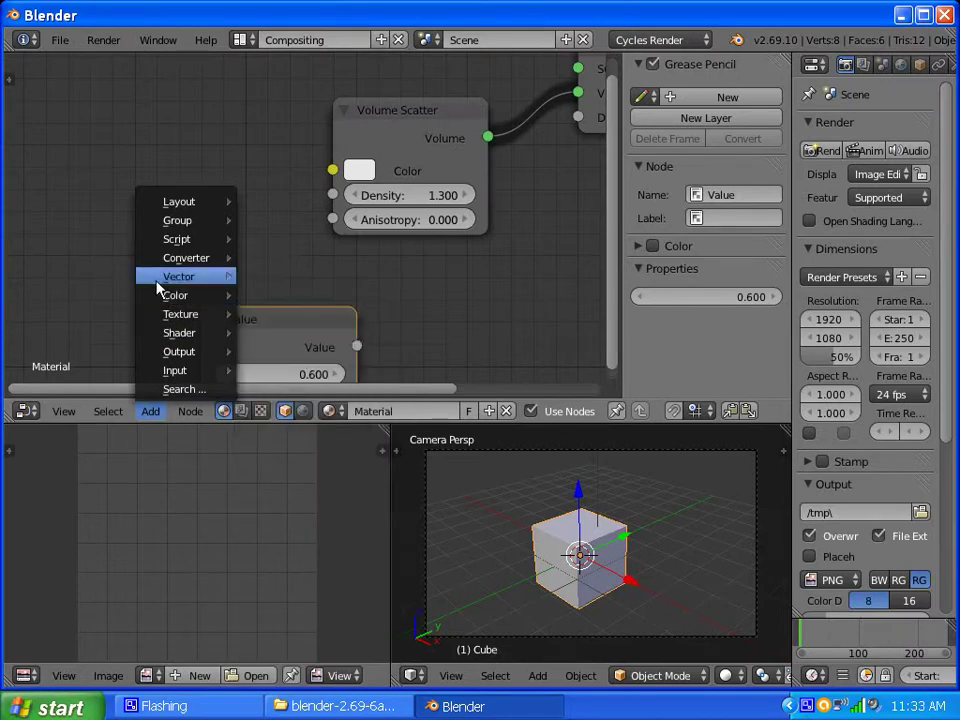
{"action": "mouse_move", "coordinate": [182, 370]}
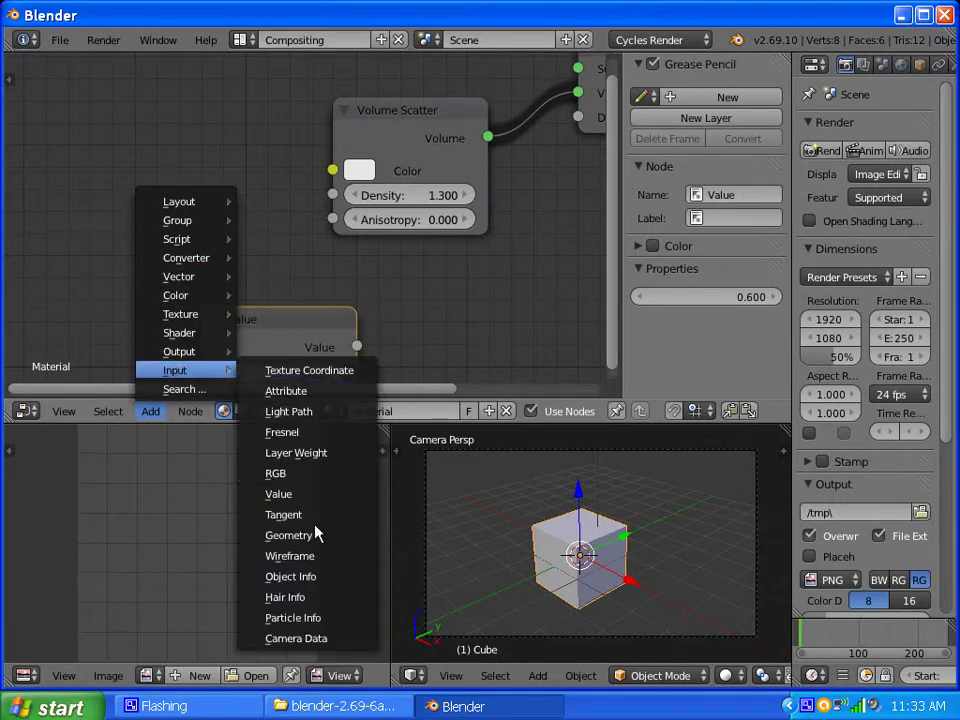
{"action": "left_click", "coordinate": [294, 475]}
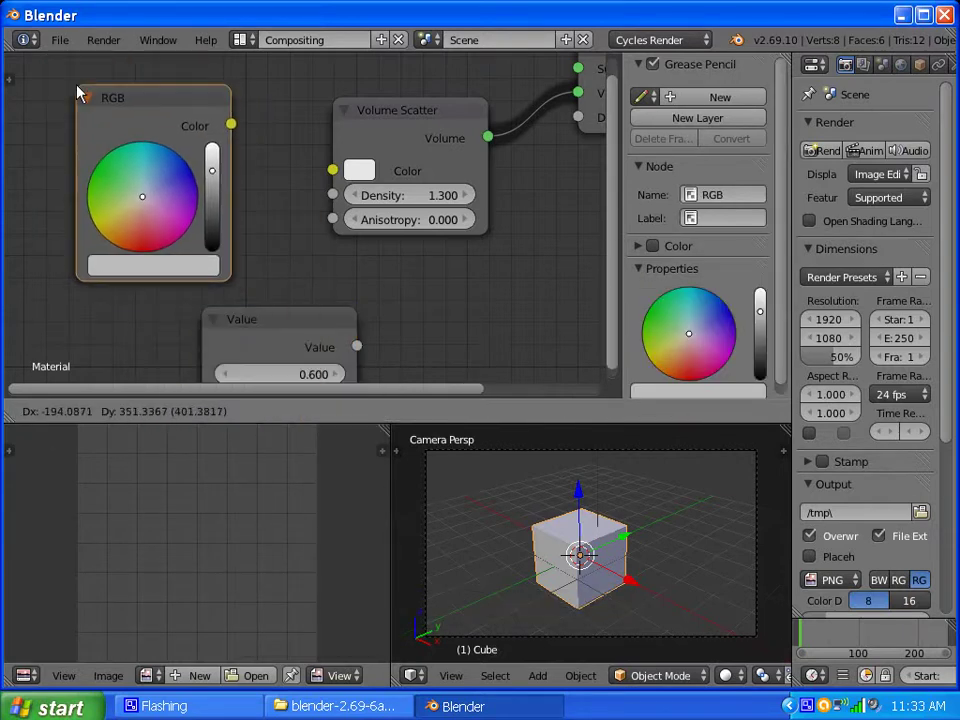
{"action": "left_click", "coordinate": [76, 88]}
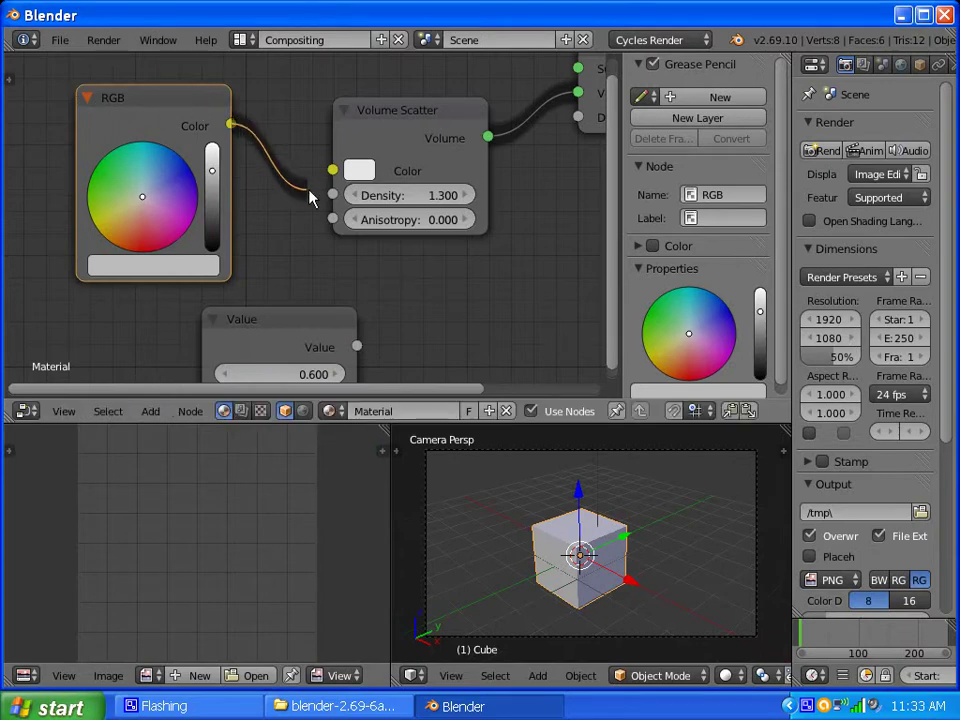
{"action": "left_click_drag", "start_coordinate": [310, 197], "coordinate": [333, 195]}
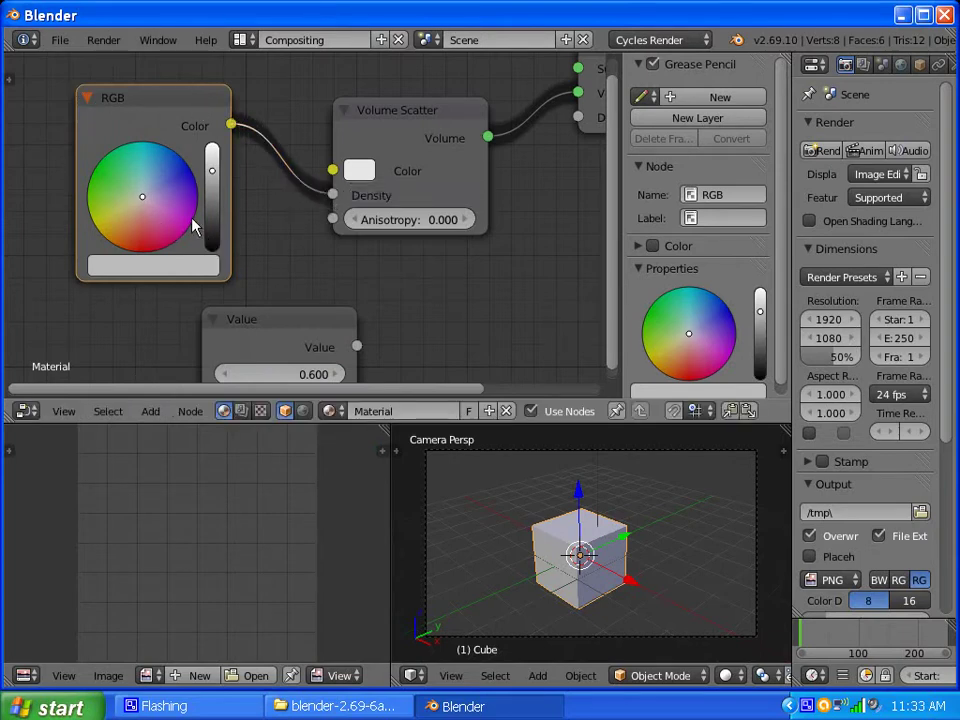
{"action": "left_click", "coordinate": [243, 42]}
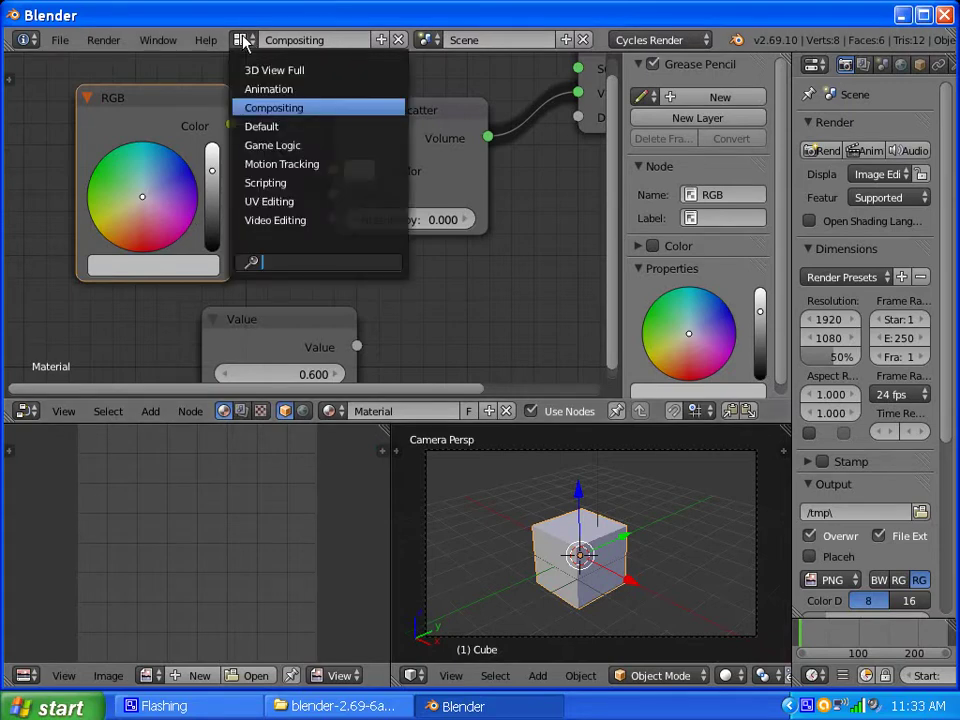
Render the cube with its RGB-driven fog density from the Default layout
{"action": "left_click", "coordinate": [243, 42]}
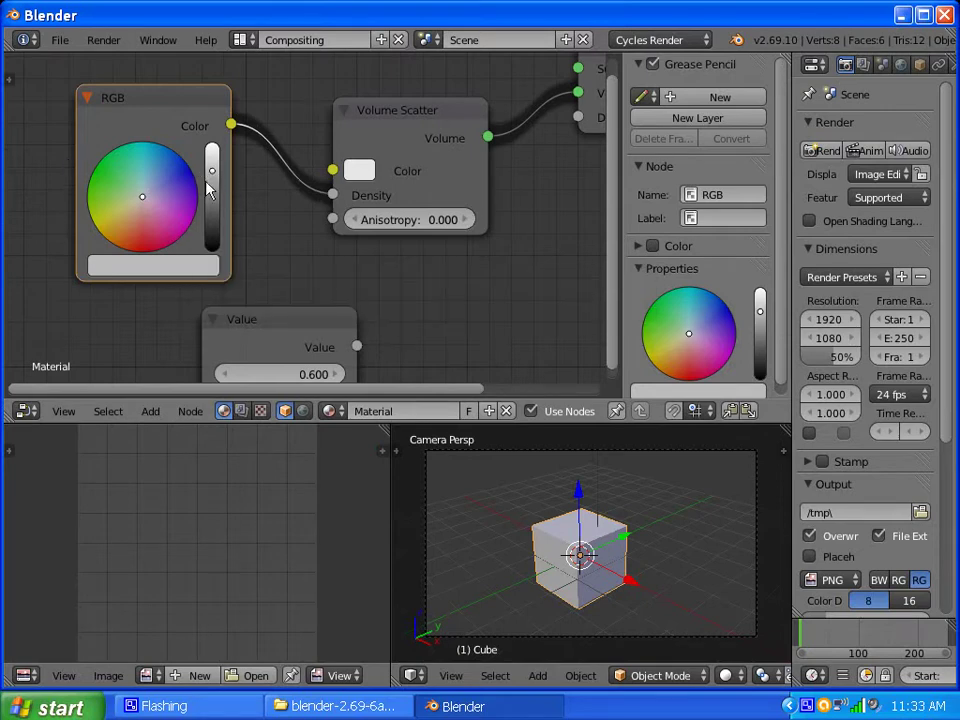
{"action": "left_click", "coordinate": [242, 40]}
{"action": "left_click", "coordinate": [272, 127]}
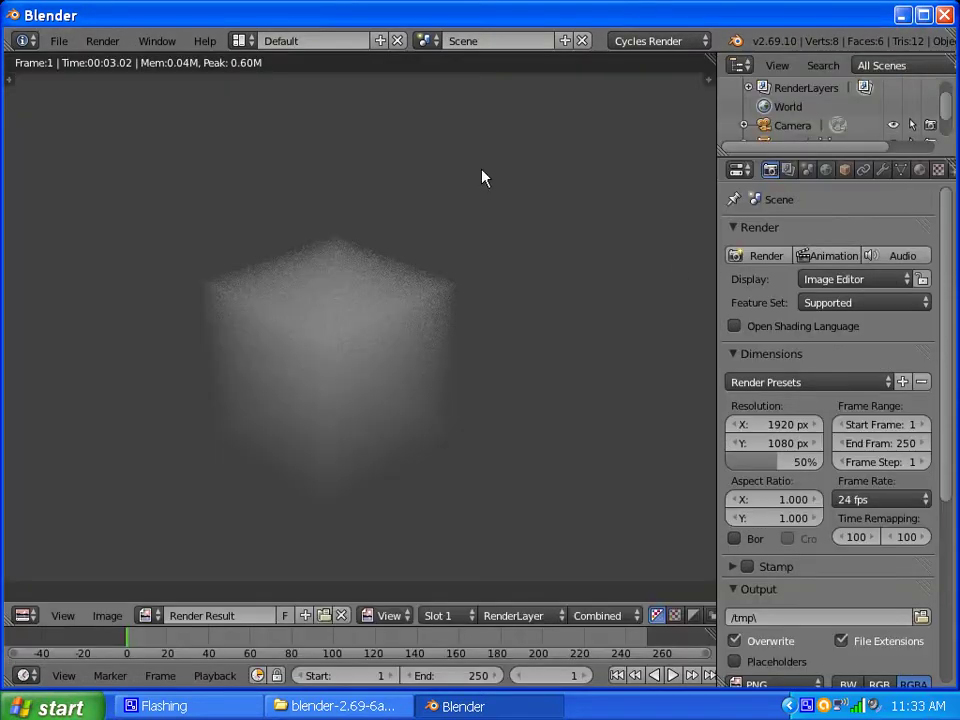
{"action": "left_click", "coordinate": [760, 256]}
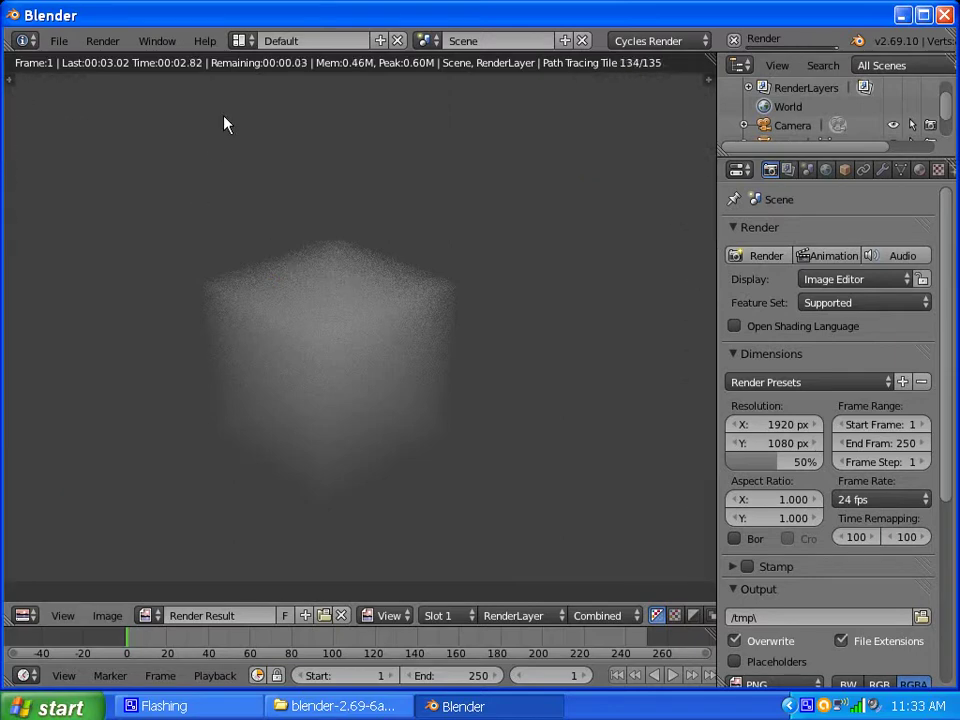
{"action": "left_click", "coordinate": [244, 42]}
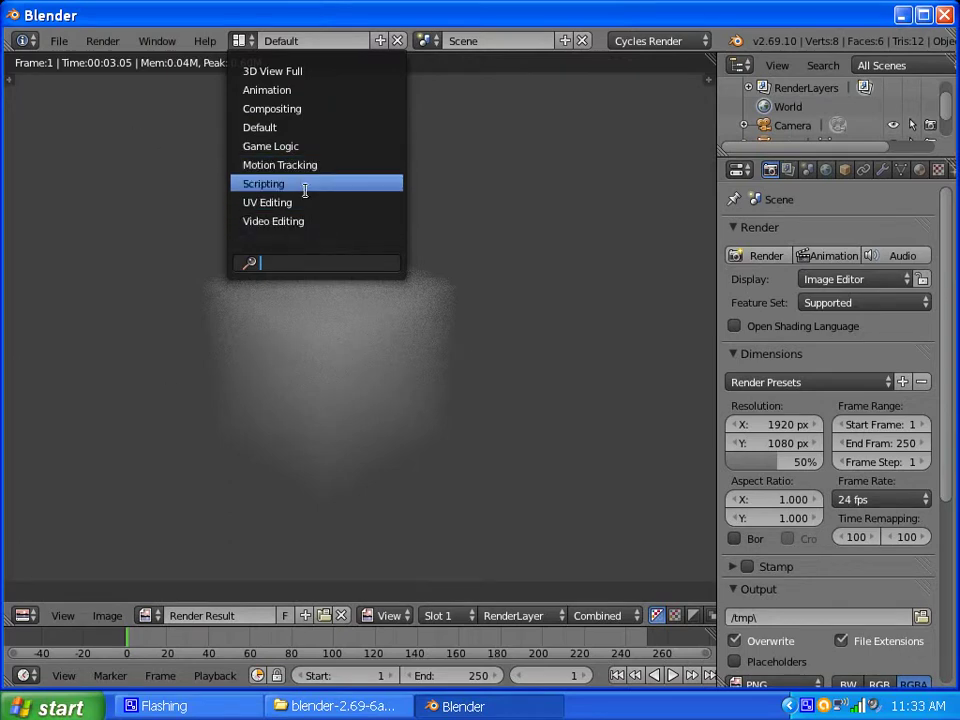
{"action": "left_click", "coordinate": [260, 127]}
{"action": "left_click", "coordinate": [241, 40]}
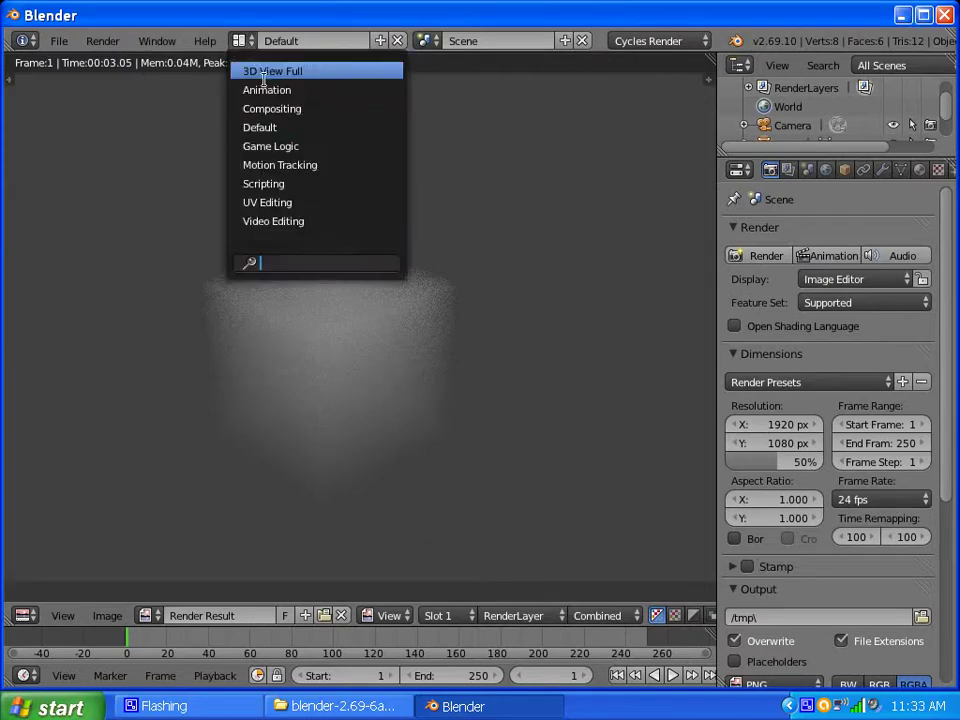
Set the RGB node colour to cyan: R 0.148, G 0.767, B 0.773
{"action": "left_click", "coordinate": [273, 107]}
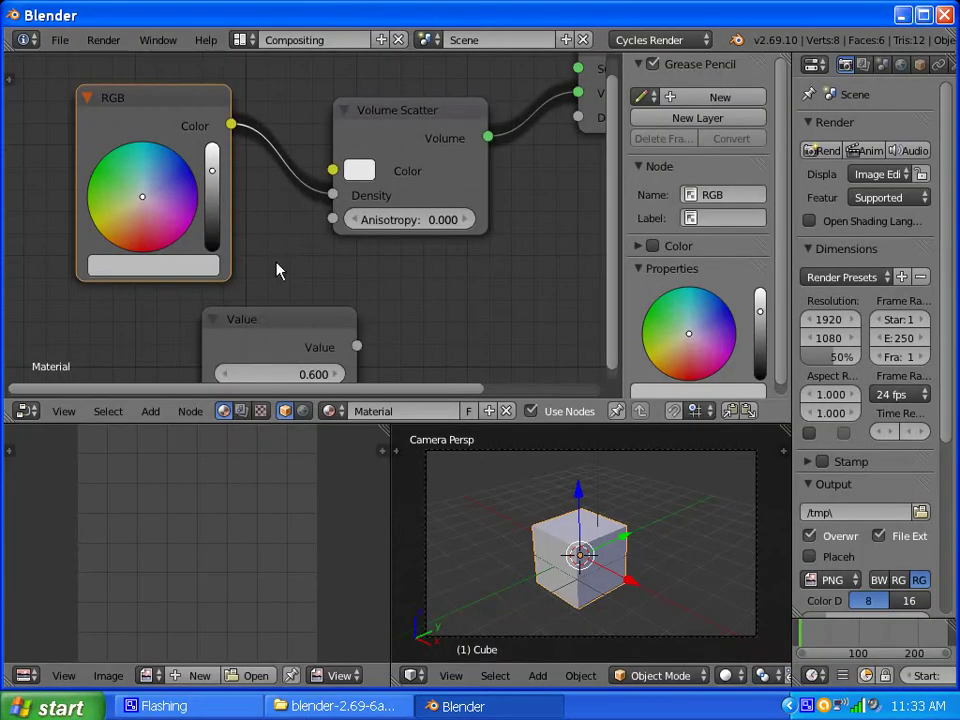
{"action": "left_click_drag", "start_coordinate": [616, 352], "coordinate": [622, 264]}
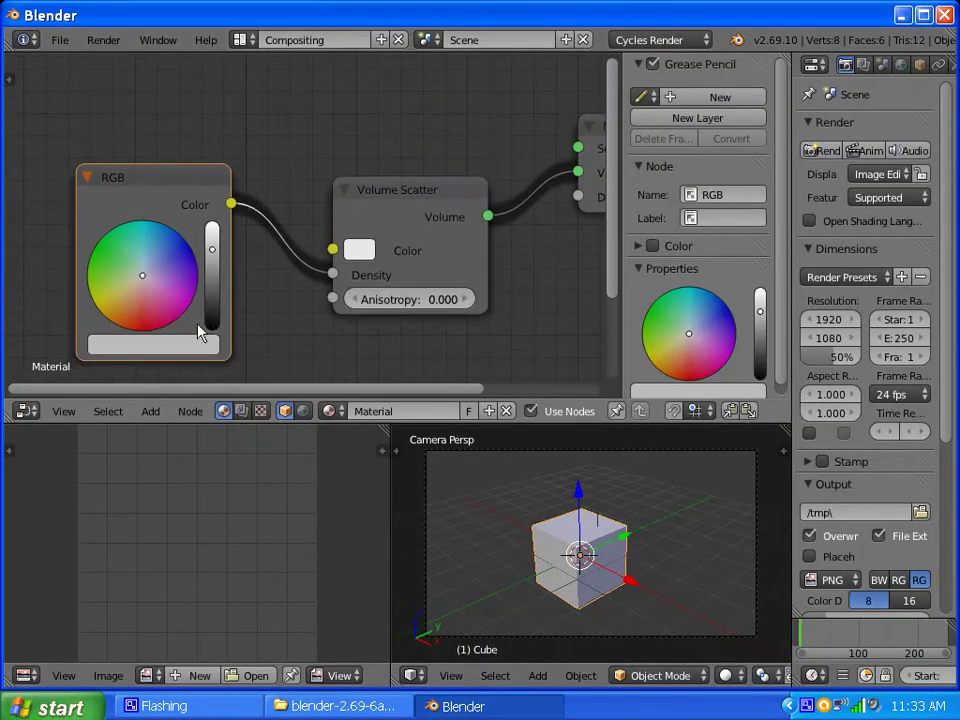
{"action": "left_click", "coordinate": [152, 346]}
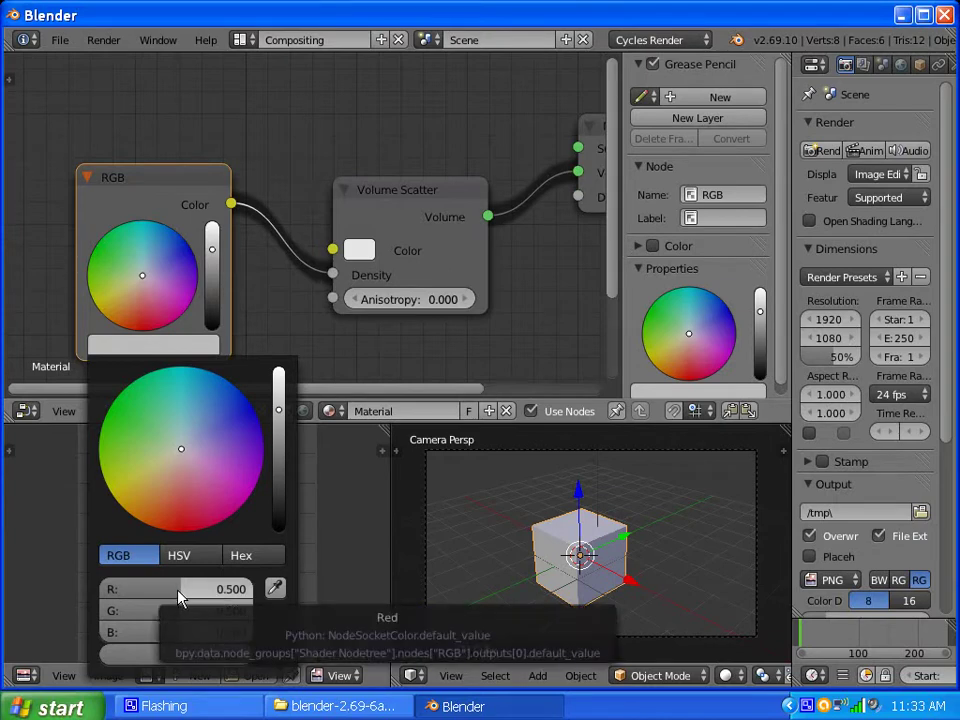
{"action": "left_click_drag", "start_coordinate": [183, 615], "coordinate": [226, 611]}
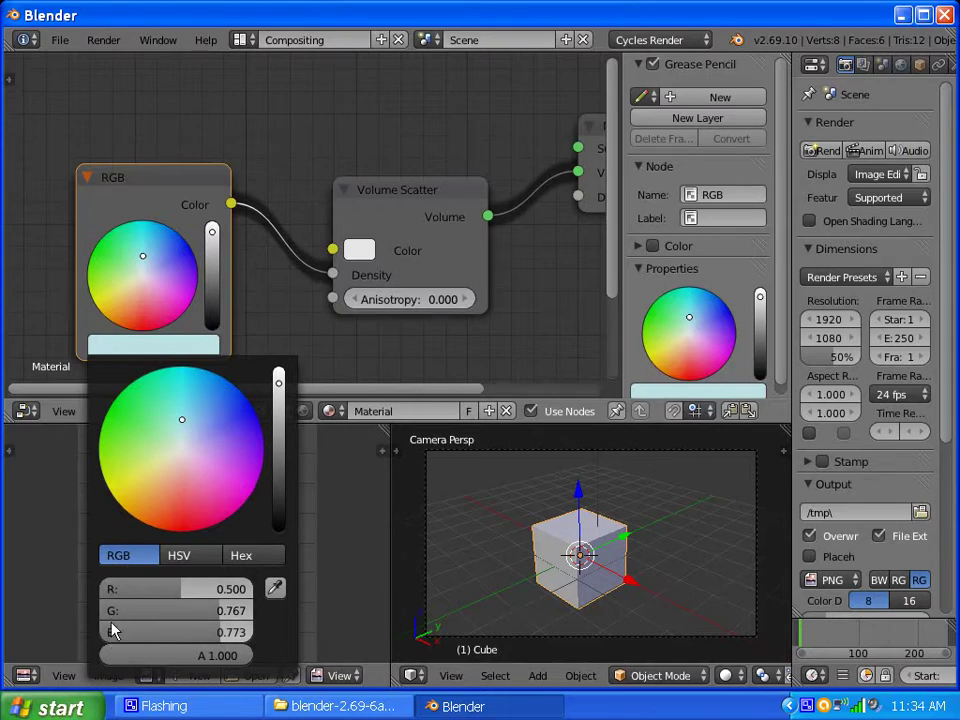
{"action": "left_click_drag", "start_coordinate": [174, 589], "coordinate": [123, 589]}
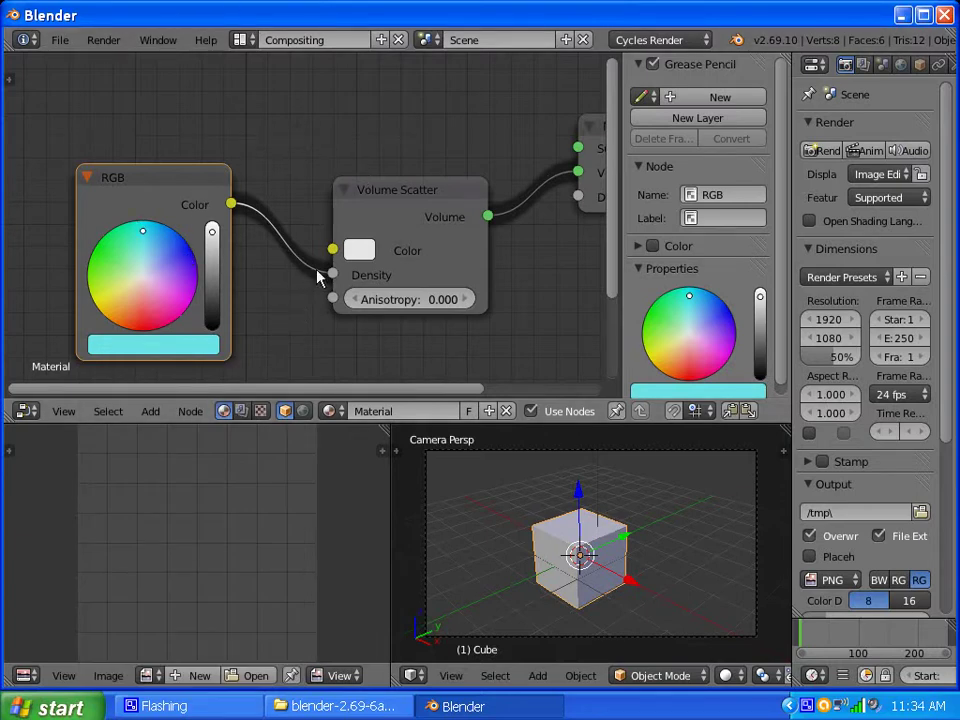
Render the current frame with Cycles in the Default layout, then return to the 3D view
{"action": "left_click", "coordinate": [243, 41]}
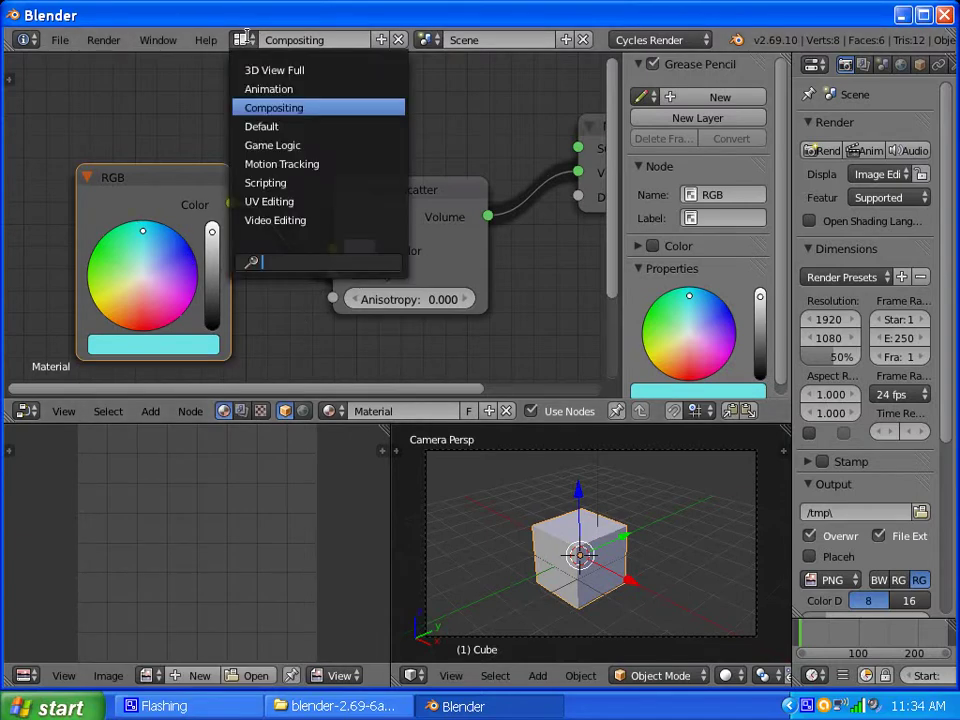
{"action": "left_click", "coordinate": [266, 124]}
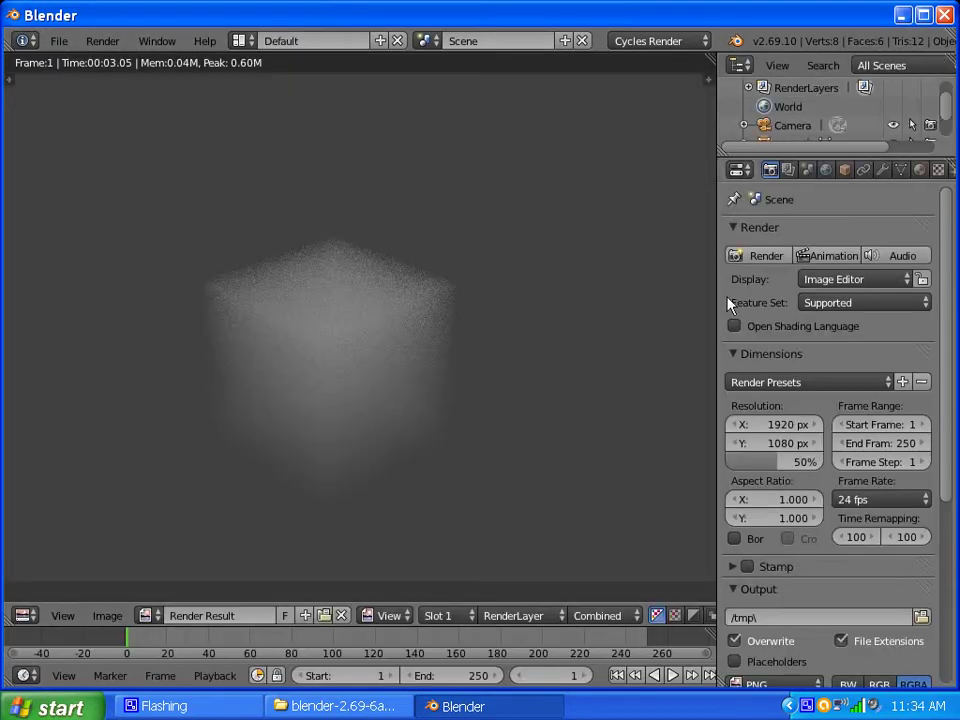
{"action": "left_click", "coordinate": [766, 257]}
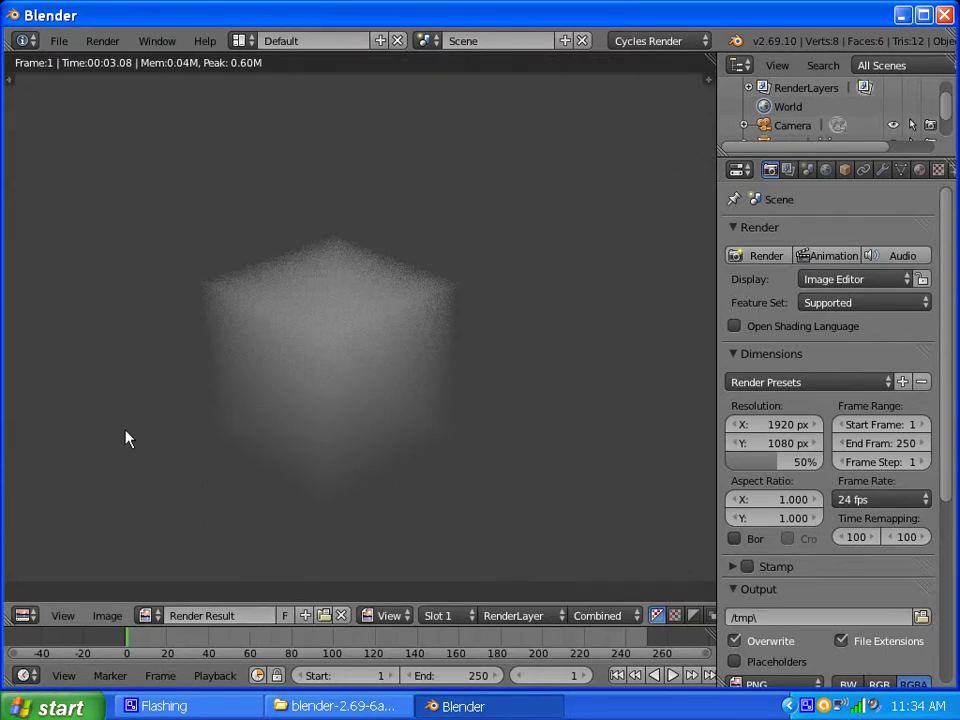
{"action": "key", "text": "Escape"}
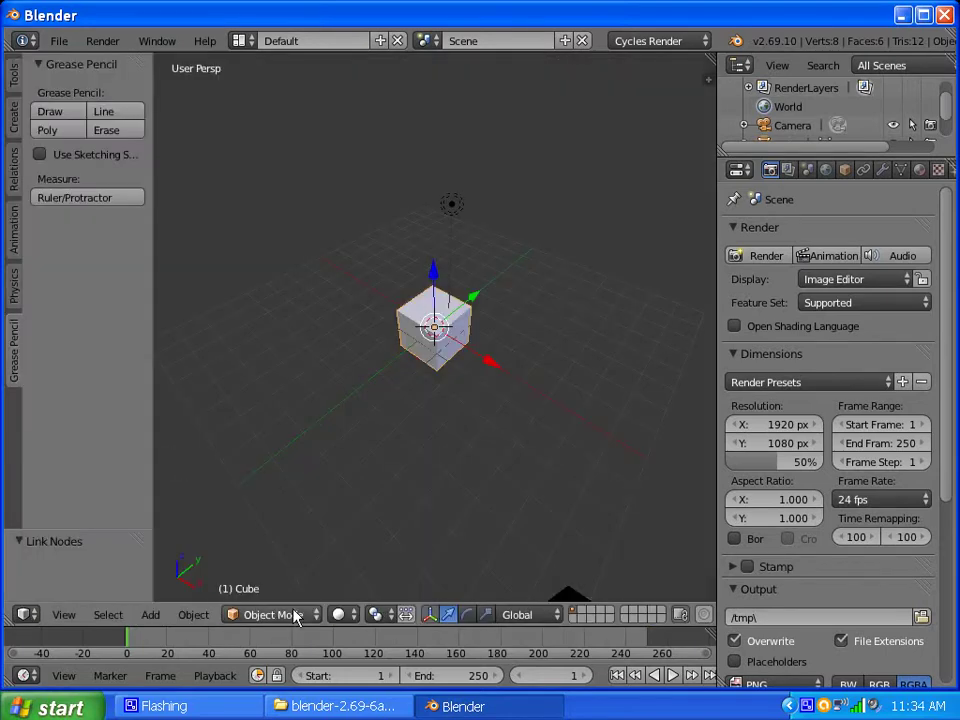
Switch the viewport to Rendered shading and zoom and orbit around the foggy cube
{"action": "left_click", "coordinate": [340, 614]}
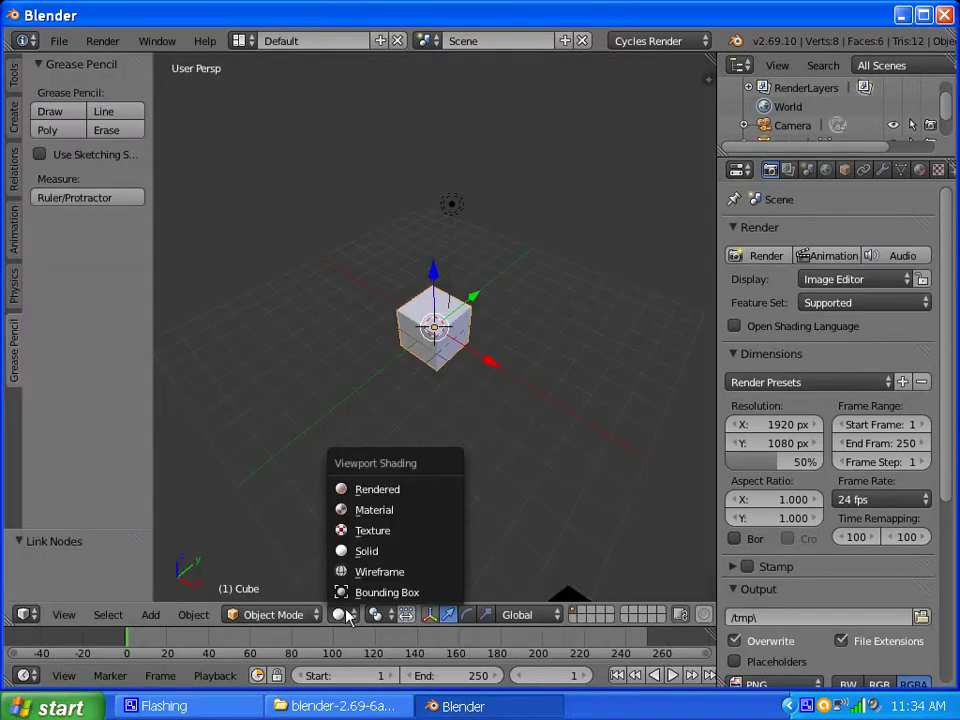
{"action": "left_click", "coordinate": [378, 490]}
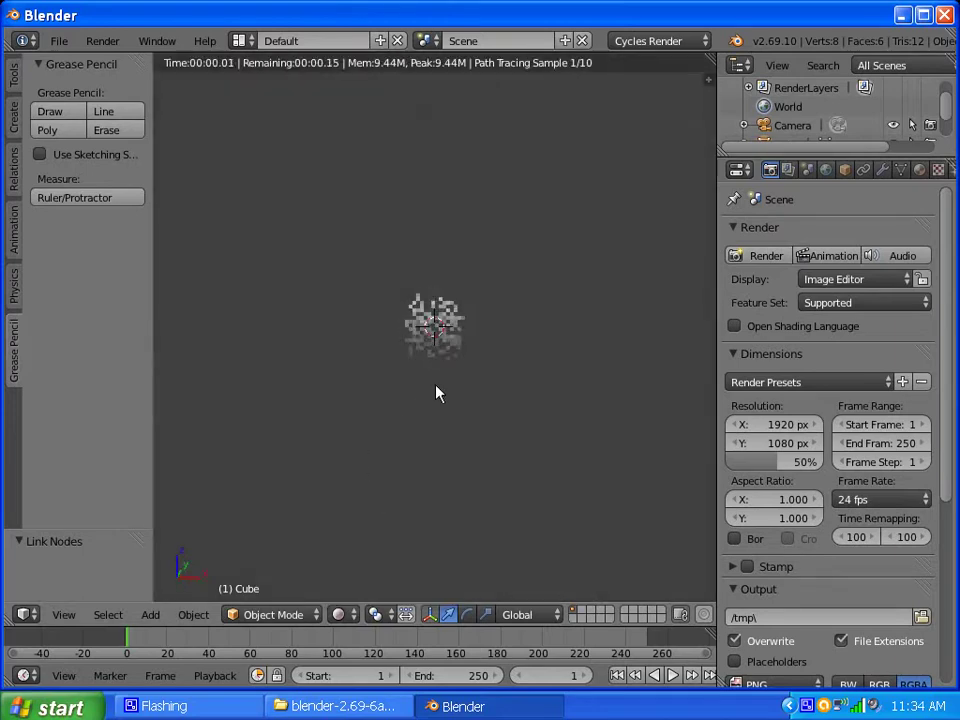
{"action": "scroll", "coordinate": [443, 390], "scroll_direction": "up", "scroll_amount": 4}
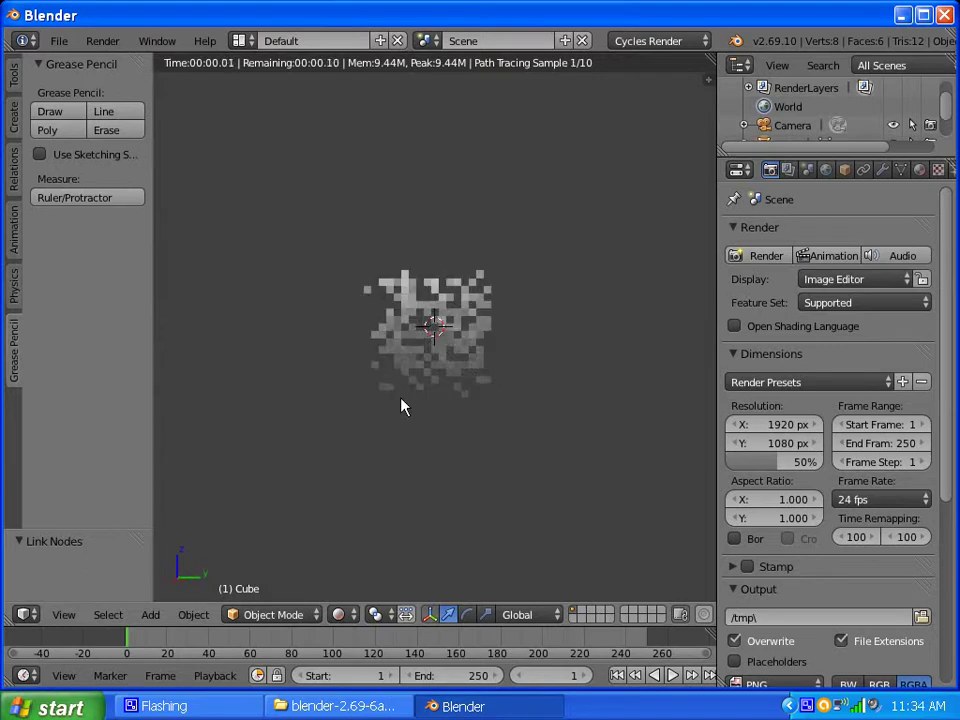
{"action": "middle_click_drag", "start_coordinate": [489, 407], "coordinate": [391, 390]}
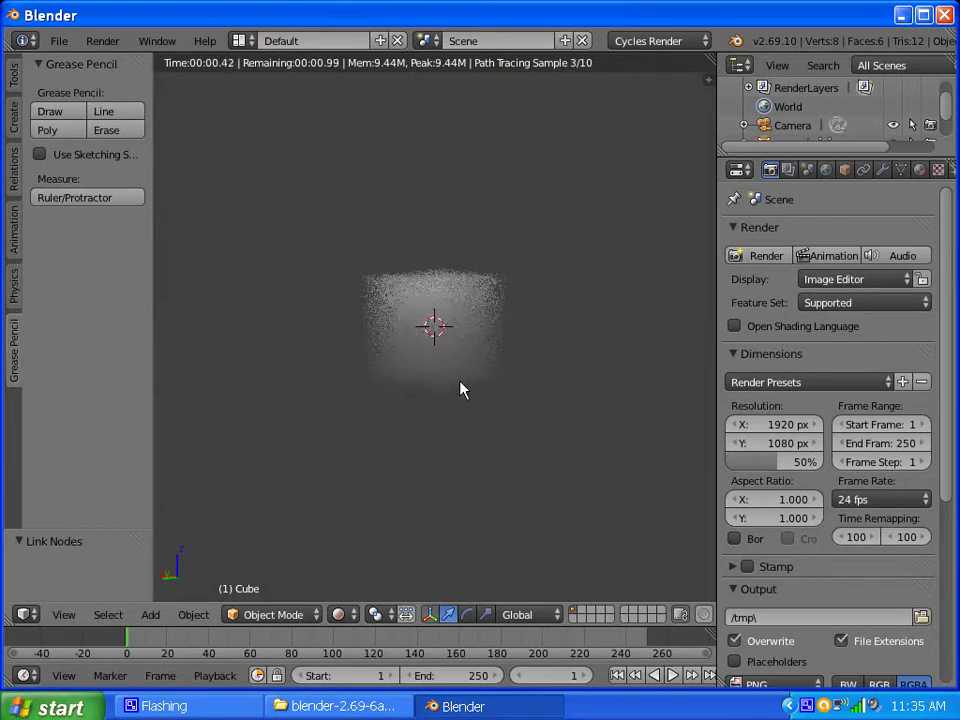
{"action": "scroll", "coordinate": [461, 388], "scroll_direction": "up", "scroll_amount": 2}
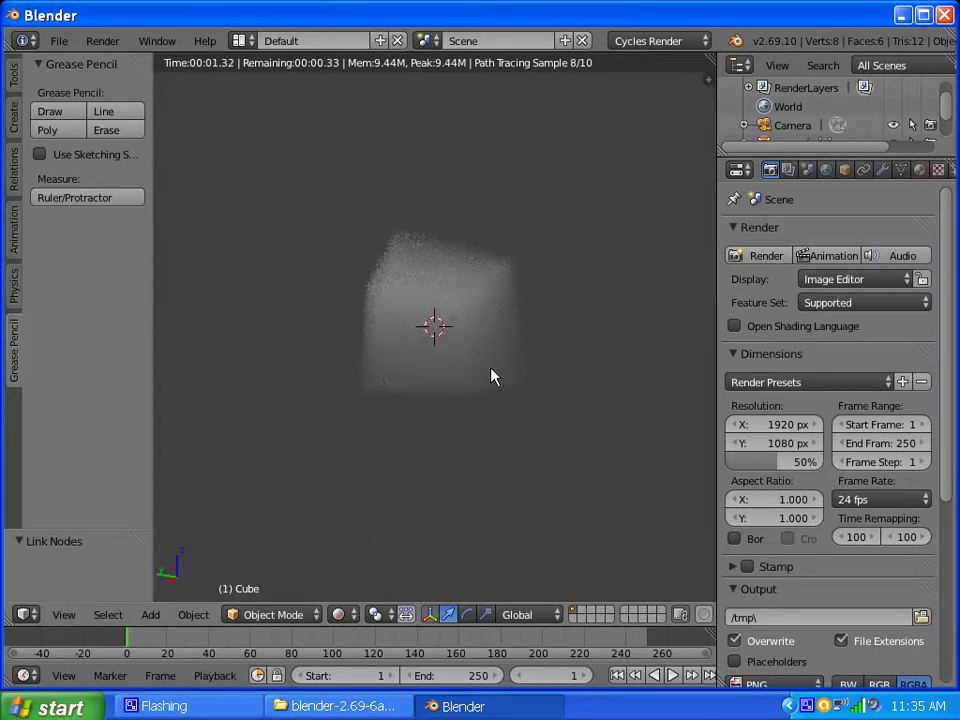
{"action": "middle_click_drag", "start_coordinate": [491, 377], "coordinate": [561, 377]}
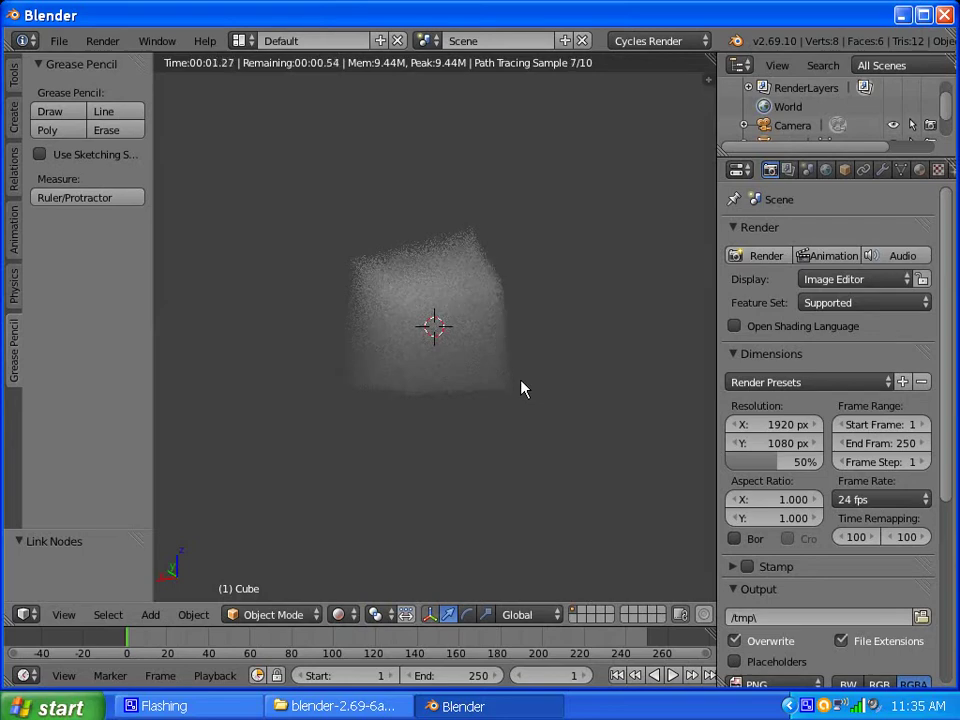
Inspect the live preview from the front view and several side angles
{"action": "key", "text": "KP_1"}
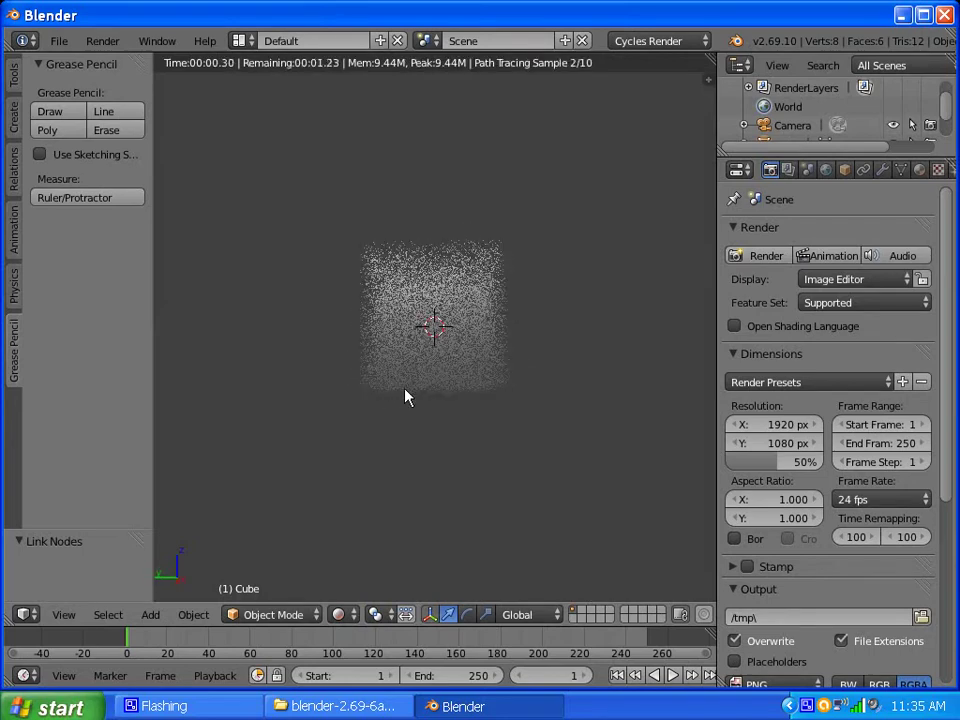
{"action": "middle_click_drag", "start_coordinate": [392, 394], "coordinate": [489, 407]}
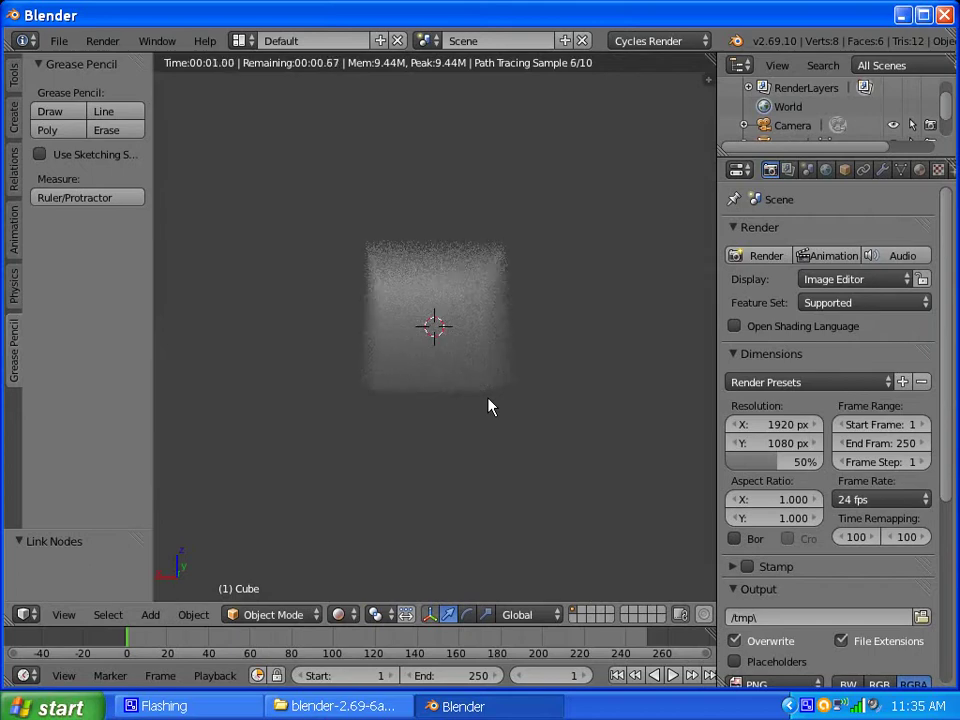
{"action": "middle_click_drag", "start_coordinate": [414, 403], "coordinate": [516, 407]}
{"action": "middle_click_drag", "start_coordinate": [409, 388], "coordinate": [510, 420]}
{"action": "middle_click_drag", "start_coordinate": [521, 360], "coordinate": [439, 431]}
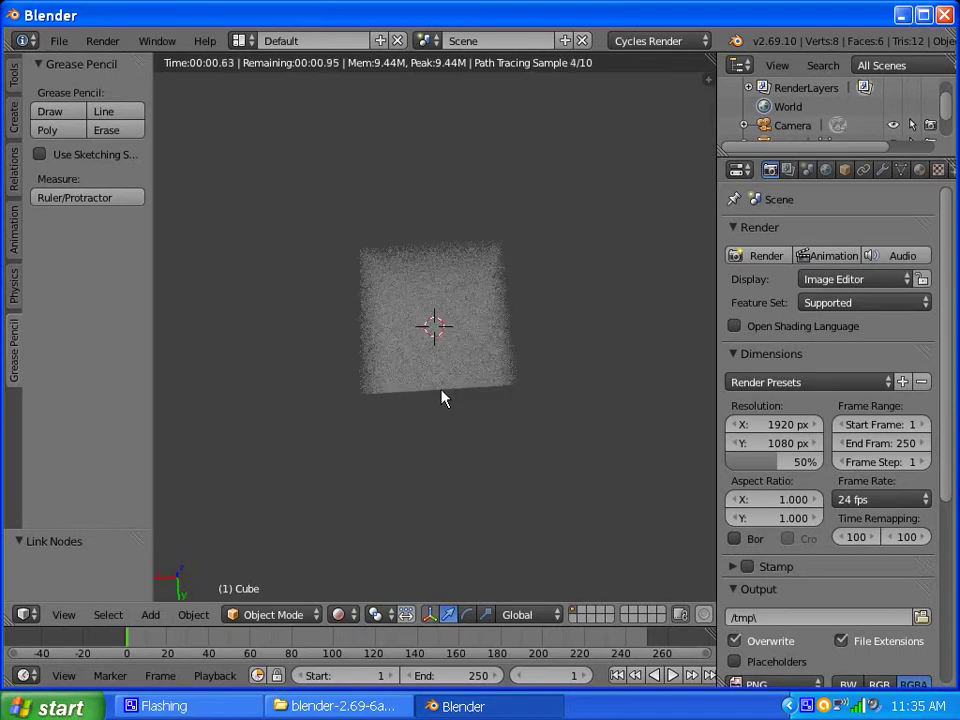
{"action": "middle_click_drag", "start_coordinate": [493, 375], "coordinate": [474, 403]}
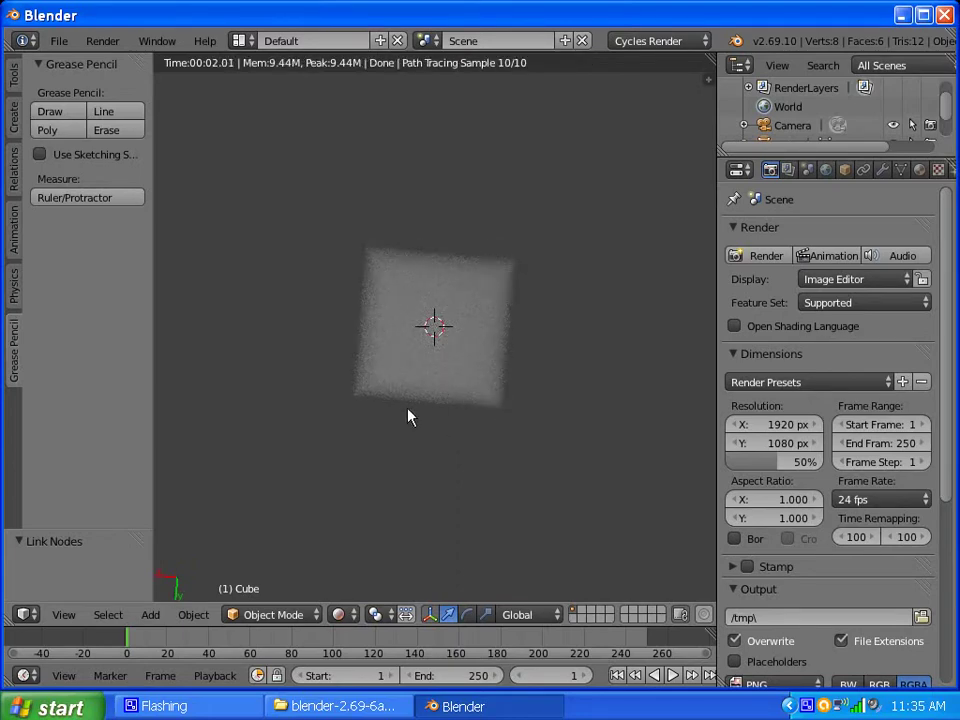
{"action": "middle_click_drag", "start_coordinate": [407, 401], "coordinate": [390, 382]}
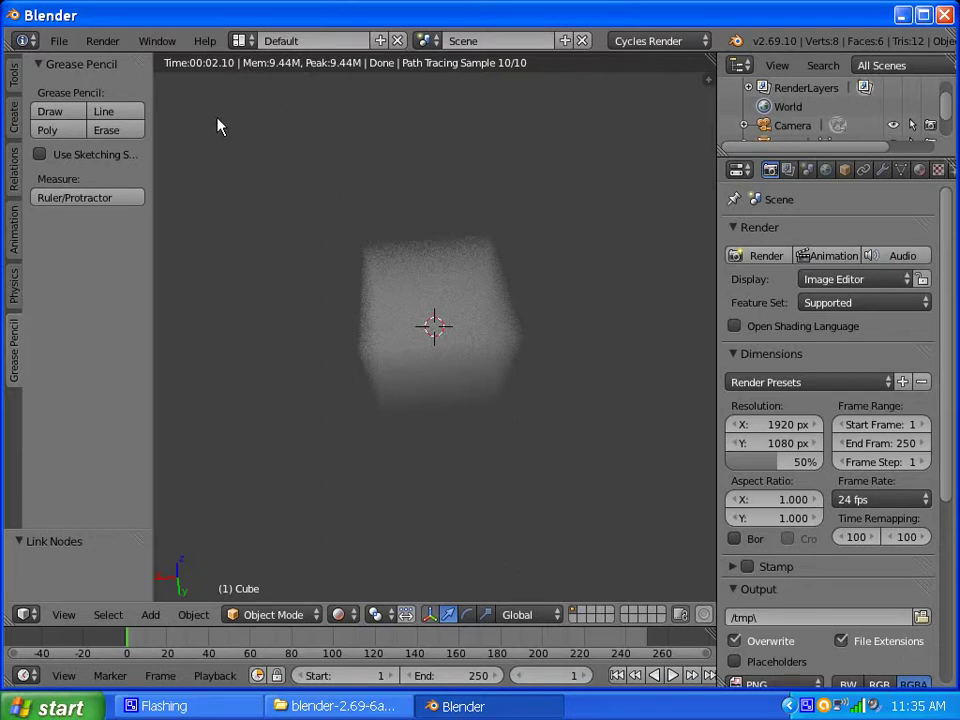
Back in Compositing, cut the RGB→Density link and delete the RGB node
{"action": "left_click", "coordinate": [242, 41]}
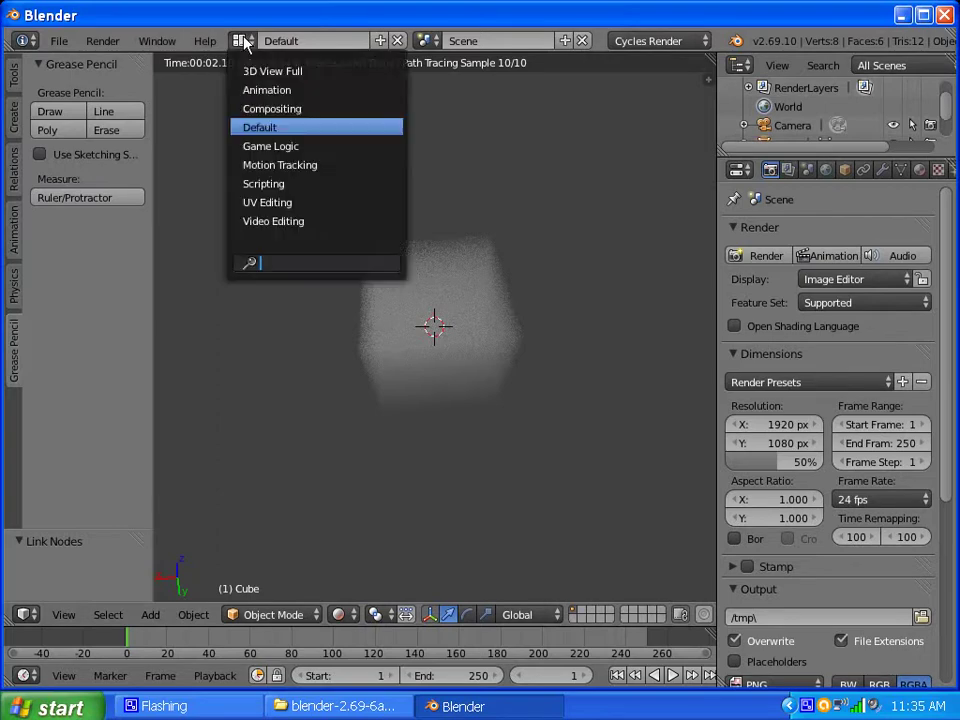
{"action": "left_click", "coordinate": [245, 110]}
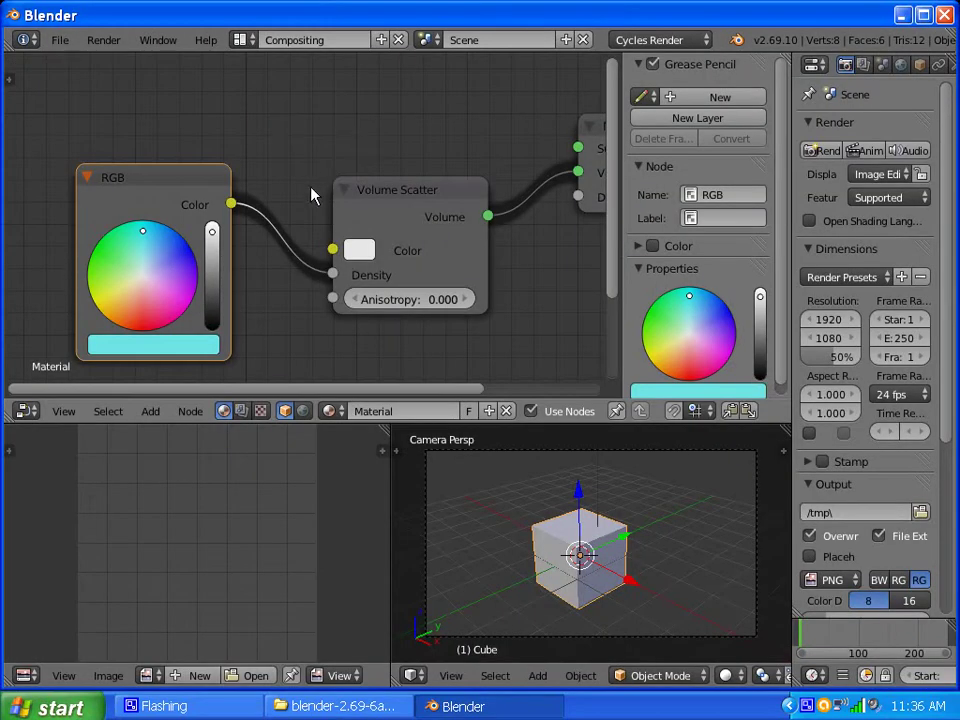
{"action": "right_click_drag", "start_coordinate": [279, 186], "coordinate": [264, 230], "text": "ctrl"}
{"action": "left_click_drag", "start_coordinate": [157, 186], "coordinate": [129, 138]}
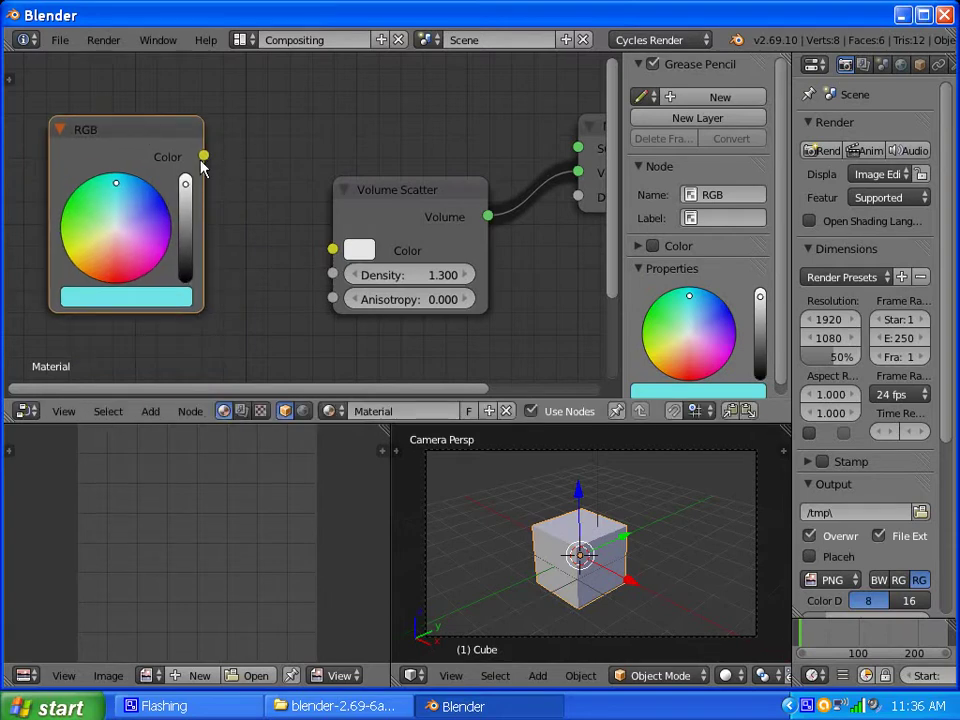
{"action": "key", "text": "x"}
{"action": "scroll", "coordinate": [373, 214], "scroll_direction": "down", "scroll_amount": 2}
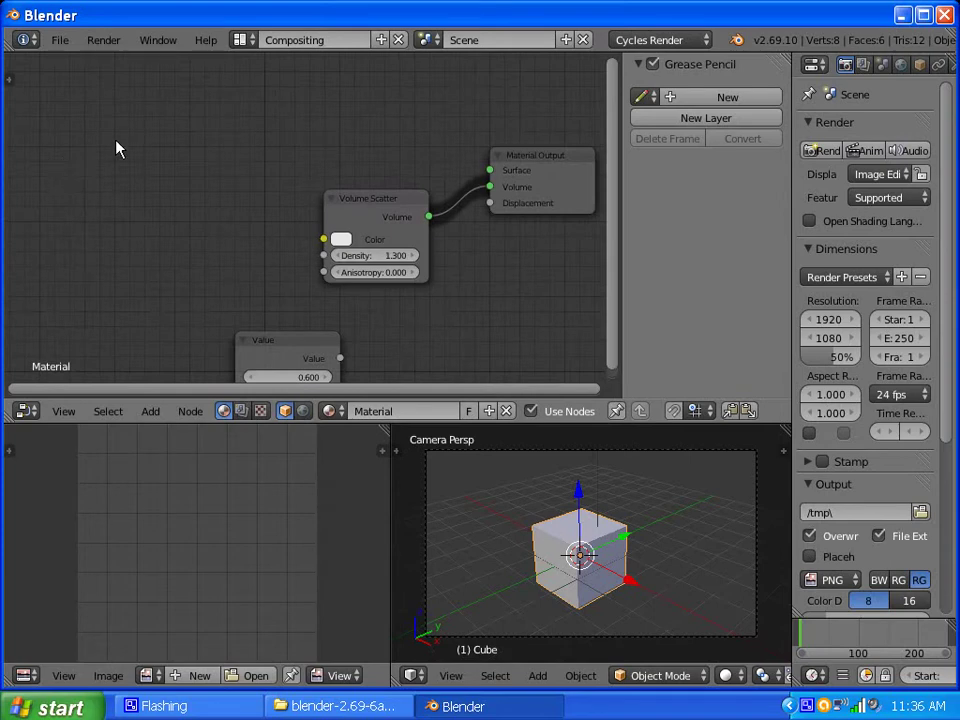
Browse the Add menu's node categories toward the Image Texture node
{"action": "left_click", "coordinate": [152, 411]}
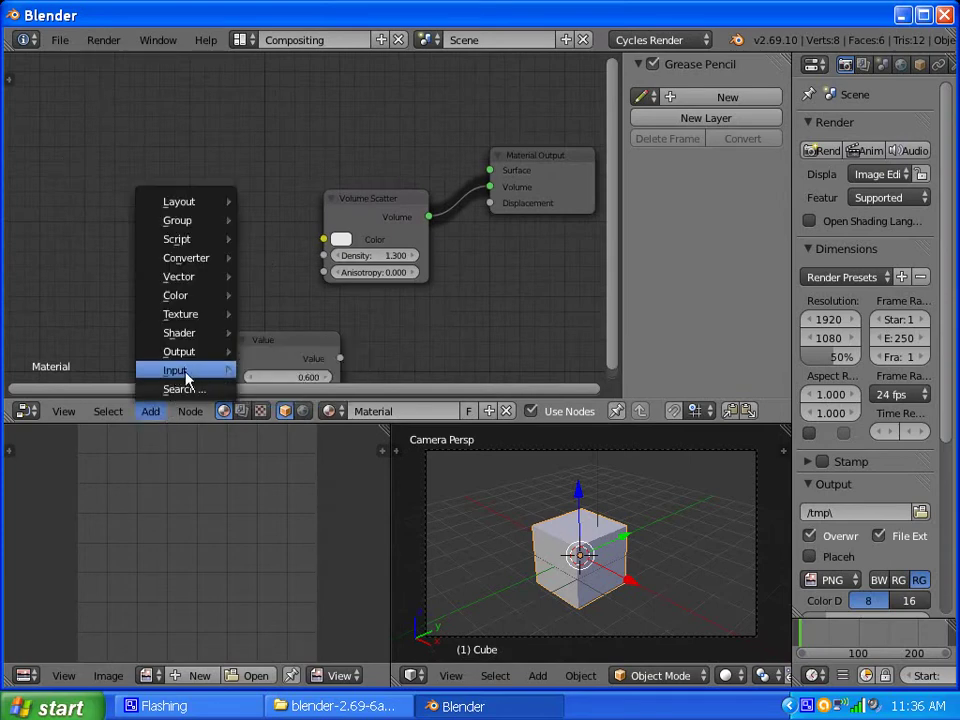
{"action": "mouse_move", "coordinate": [186, 372]}
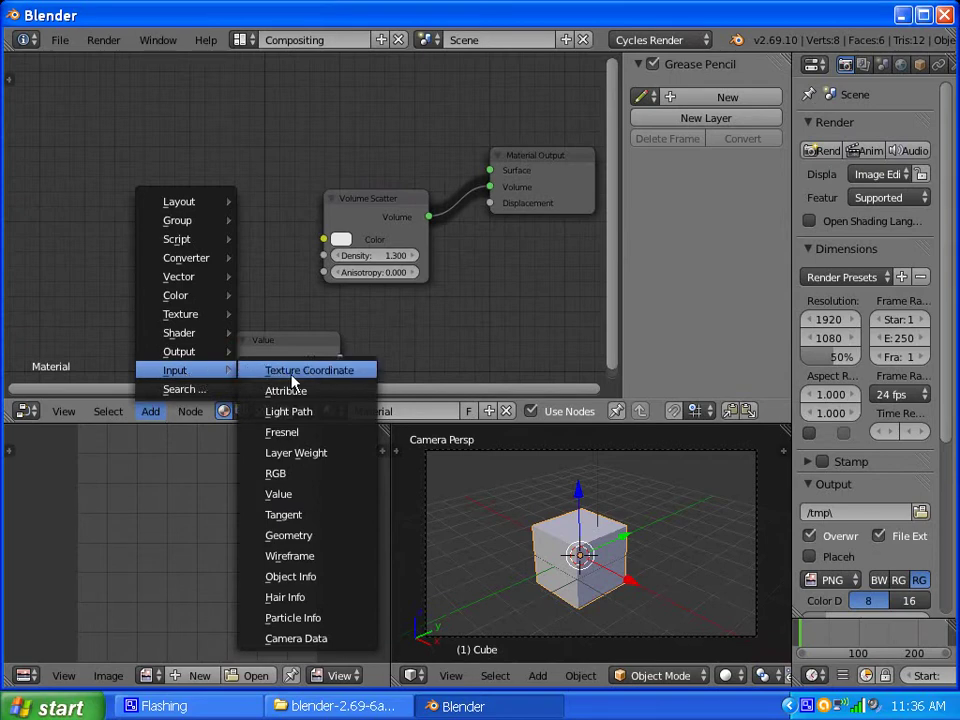
{"action": "key", "text": "Escape"}
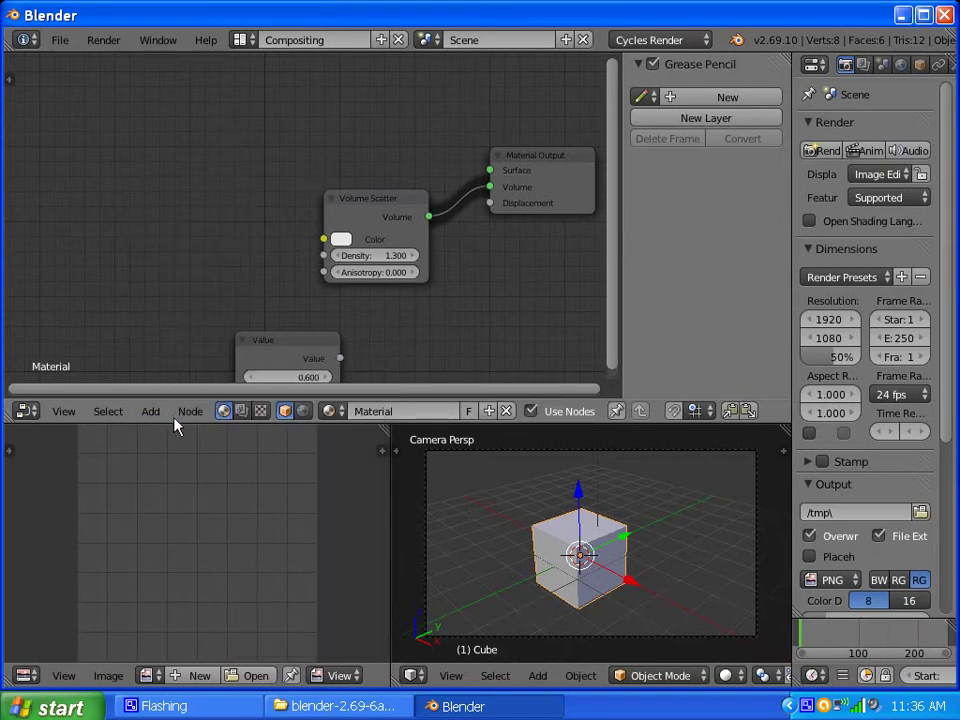
{"action": "left_click", "coordinate": [190, 413]}
{"action": "left_click", "coordinate": [149, 414]}
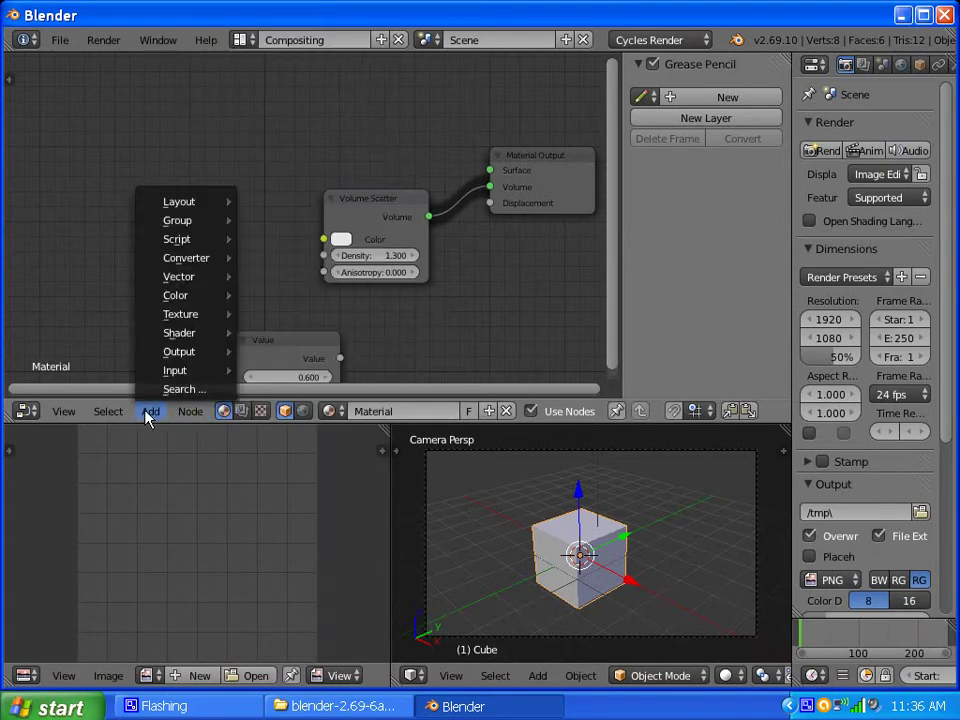
{"action": "mouse_move", "coordinate": [175, 334]}
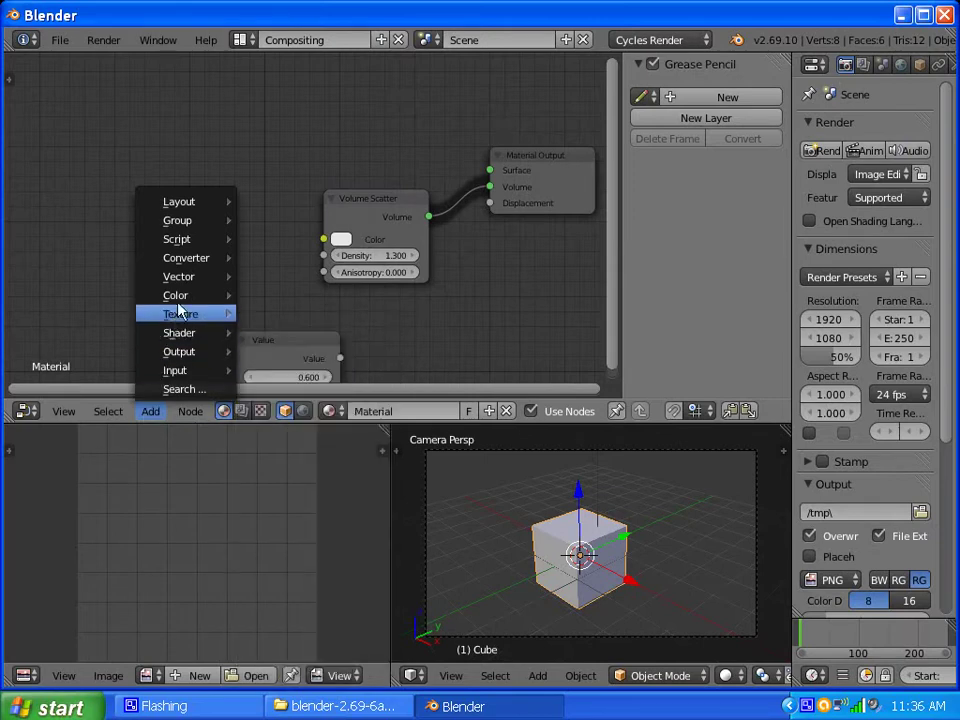
{"action": "mouse_move", "coordinate": [180, 298]}
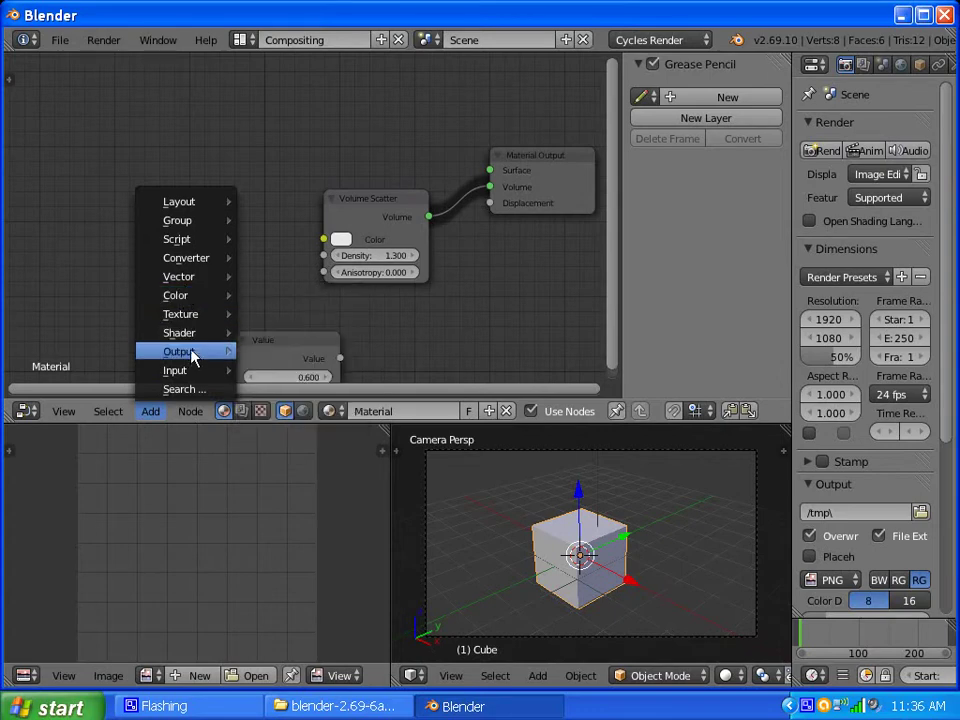
{"action": "mouse_move", "coordinate": [188, 372]}
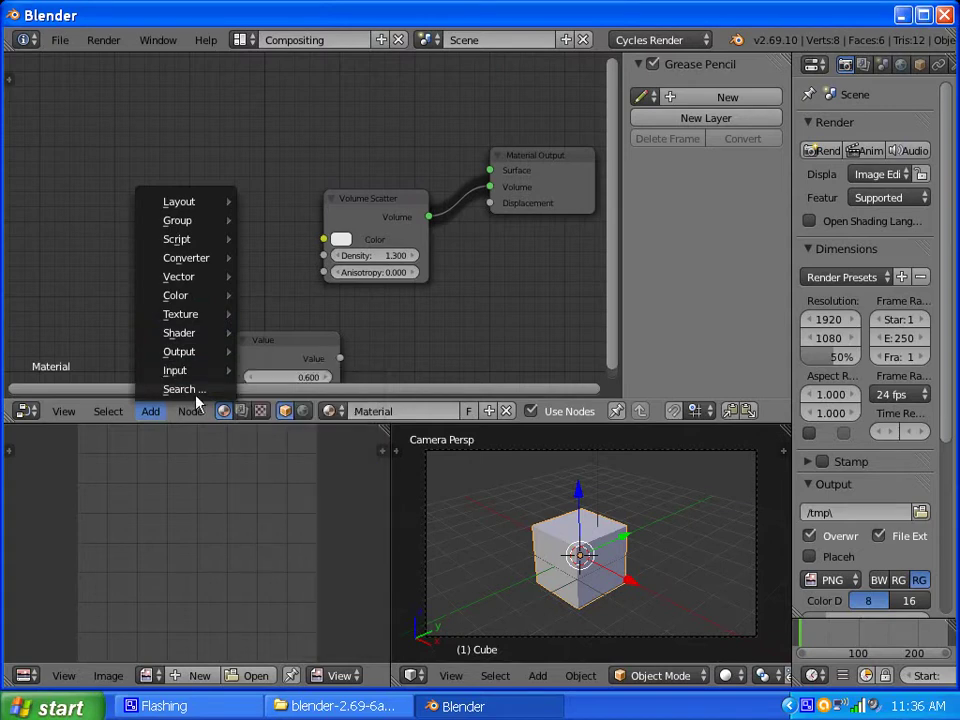
Place an Image Texture node, unlink Volume Scatter from the output, and delete the Value node
{"action": "left_click", "coordinate": [270, 314]}
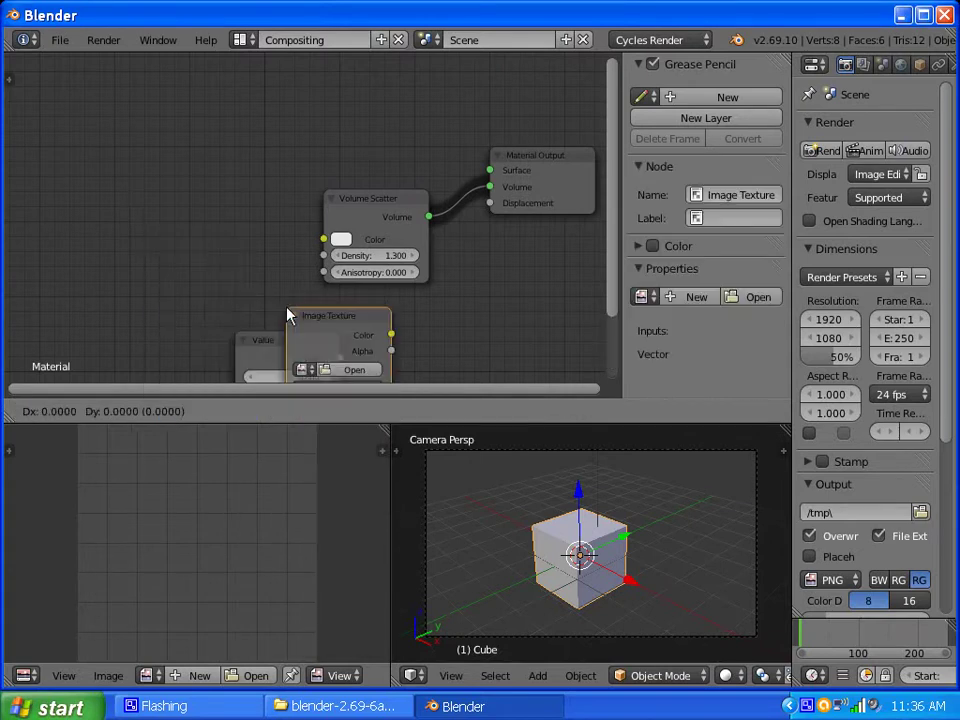
{"action": "left_click", "coordinate": [139, 176]}
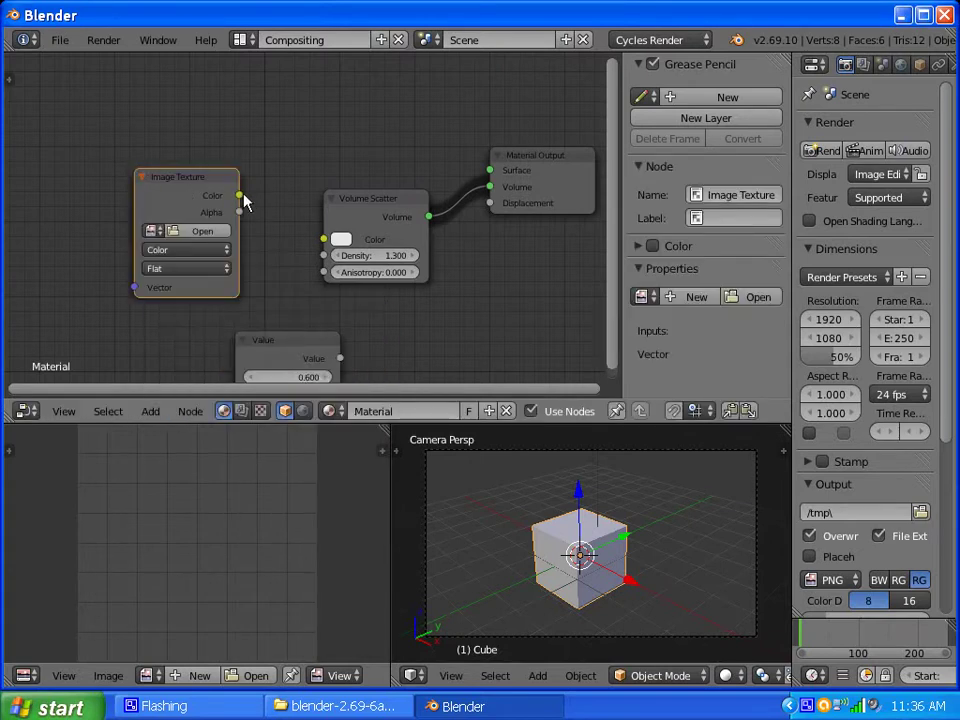
{"action": "left_click_drag", "start_coordinate": [268, 212], "coordinate": [322, 194]}
{"action": "right_click_drag", "start_coordinate": [430, 222], "coordinate": [446, 199], "text": "ctrl"}
{"action": "left_click_drag", "start_coordinate": [381, 202], "coordinate": [307, 92]}
{"action": "left_click_drag", "start_coordinate": [285, 340], "coordinate": [324, 302]}
{"action": "key", "text": "x"}
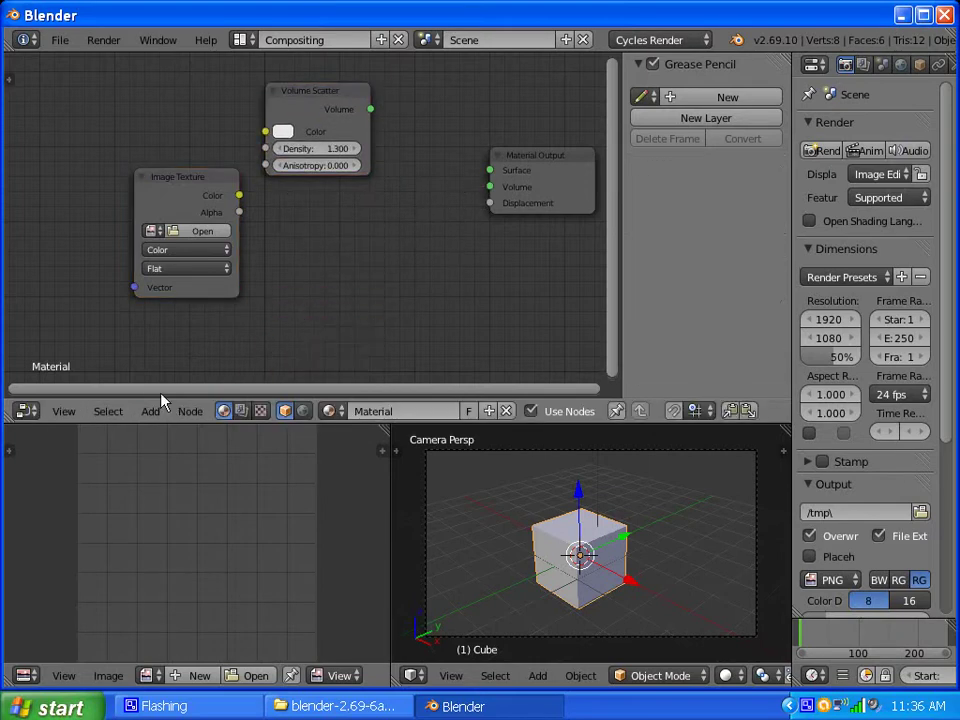
Add a Diffuse BSDF driving the Surface, with the Image Texture Color feeding its Color
{"action": "left_click", "coordinate": [149, 411]}
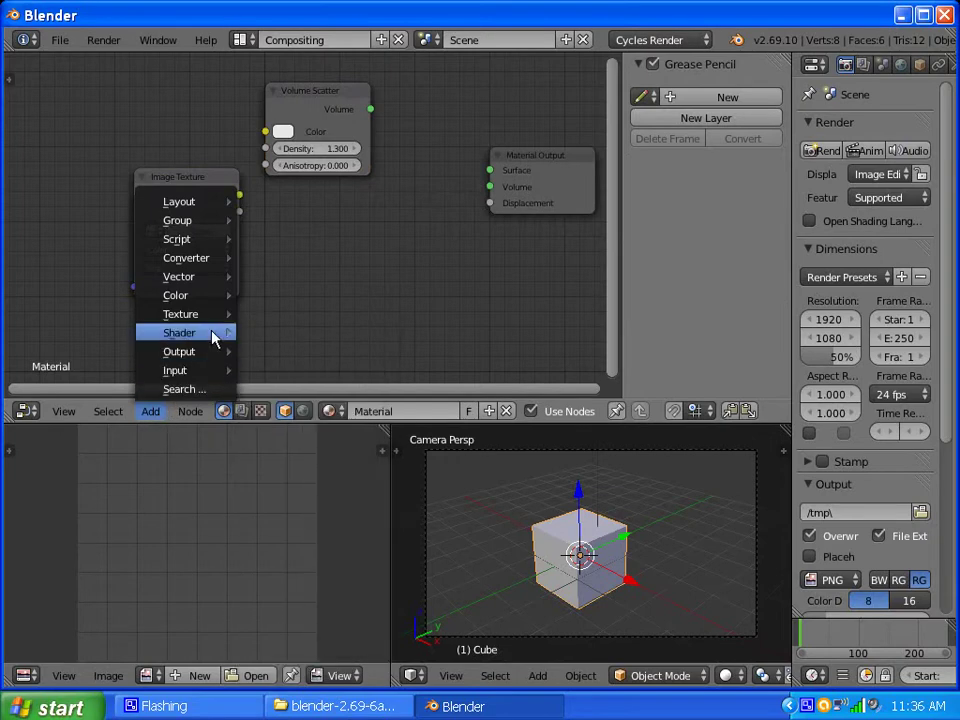
{"action": "mouse_move", "coordinate": [214, 334]}
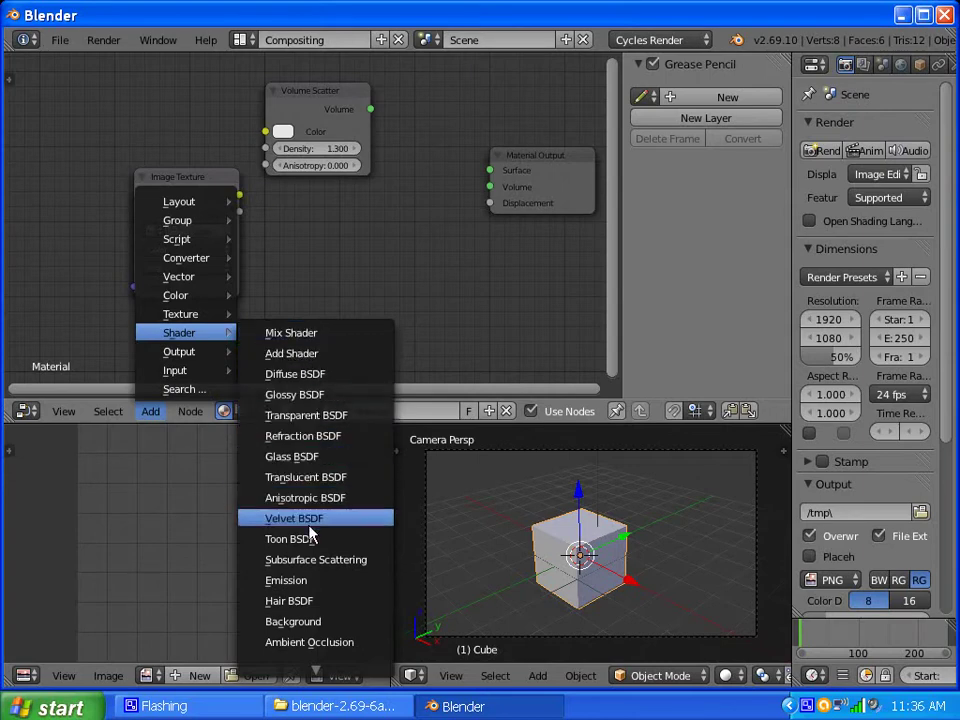
{"action": "left_click", "coordinate": [300, 374]}
{"action": "left_click", "coordinate": [297, 206]}
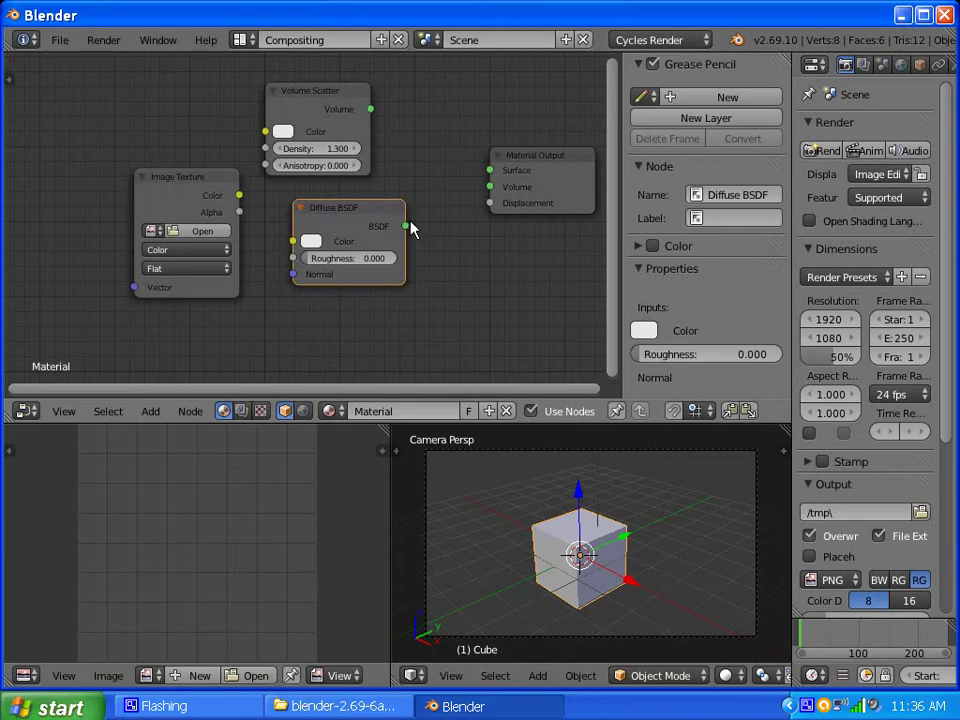
{"action": "left_click_drag", "start_coordinate": [405, 226], "coordinate": [490, 170]}
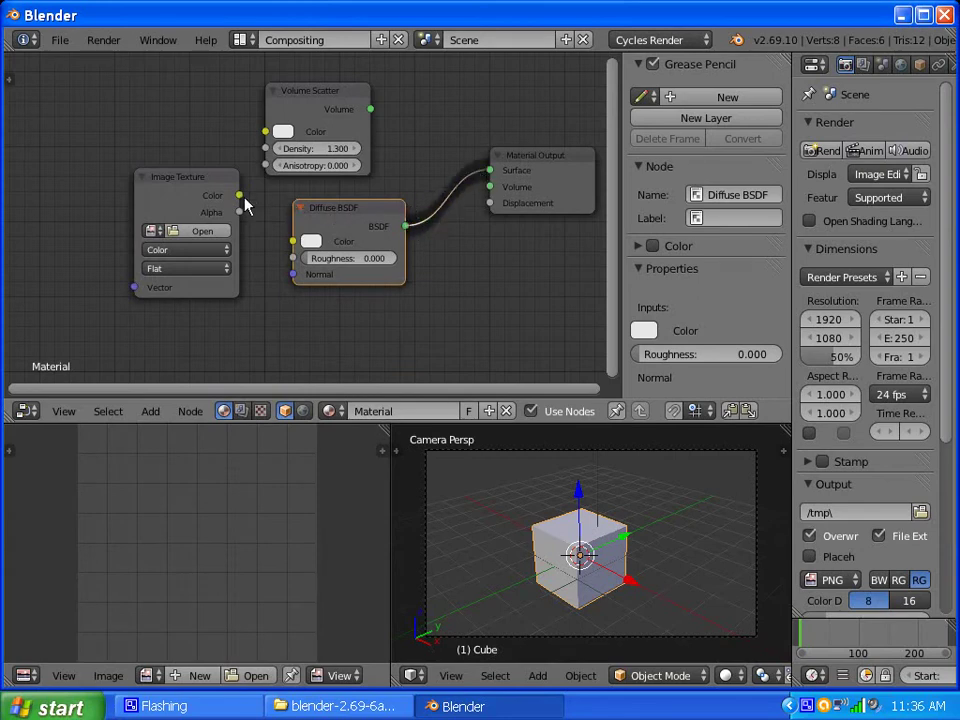
{"action": "left_click_drag", "start_coordinate": [240, 195], "coordinate": [292, 247]}
{"action": "left_click_drag", "start_coordinate": [240, 195], "coordinate": [293, 243]}
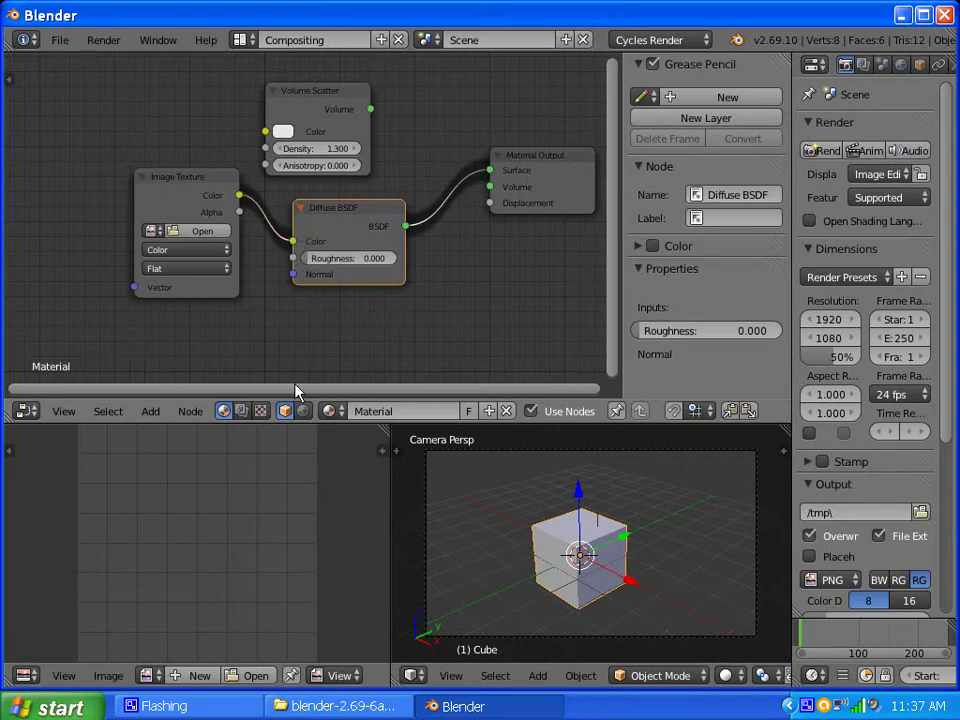
{"action": "left_click_drag", "start_coordinate": [296, 388], "coordinate": [146, 403]}
{"action": "left_click", "coordinate": [156, 411]}
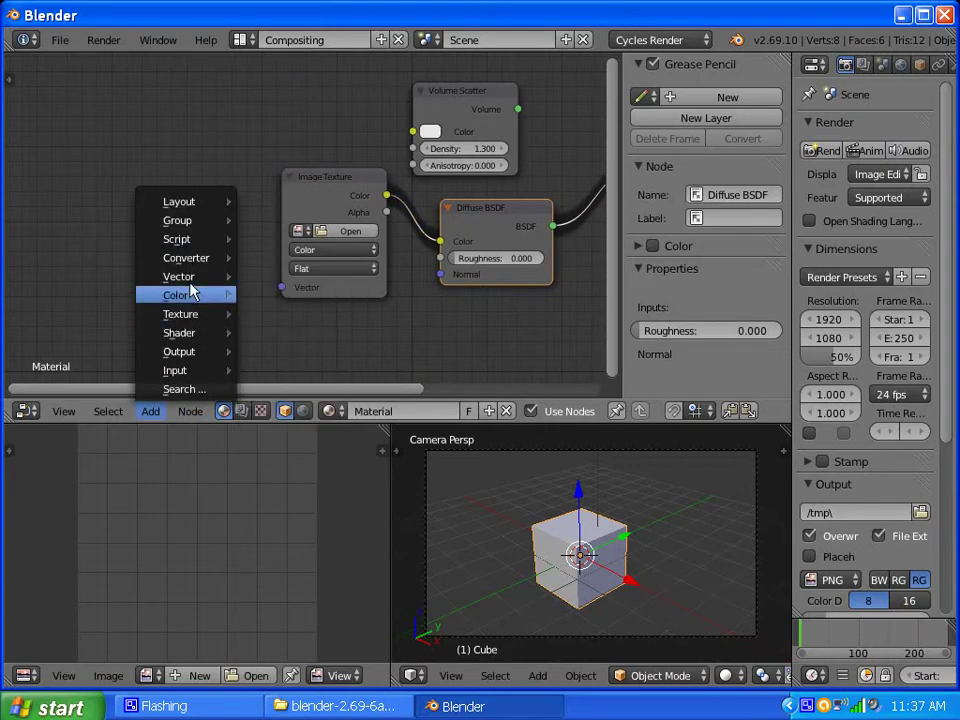
{"action": "mouse_move", "coordinate": [183, 250]}
{"action": "mouse_move", "coordinate": [187, 314]}
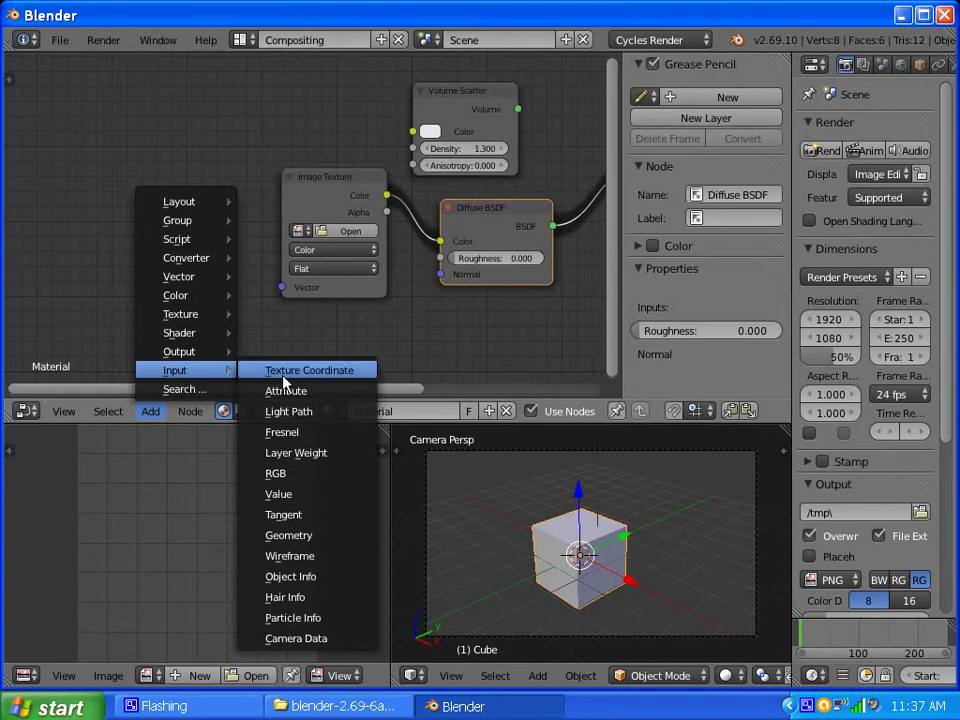
Add a Texture Coordinate node and feed its Generated output into the image's Vector
{"action": "left_click", "coordinate": [300, 369]}
{"action": "left_click", "coordinate": [163, 186]}
{"action": "left_click_drag", "start_coordinate": [195, 200], "coordinate": [282, 287]}
Load Desktop\DirectionalDensityTest.png into the Image Texture node
{"action": "left_click", "coordinate": [330, 233]}
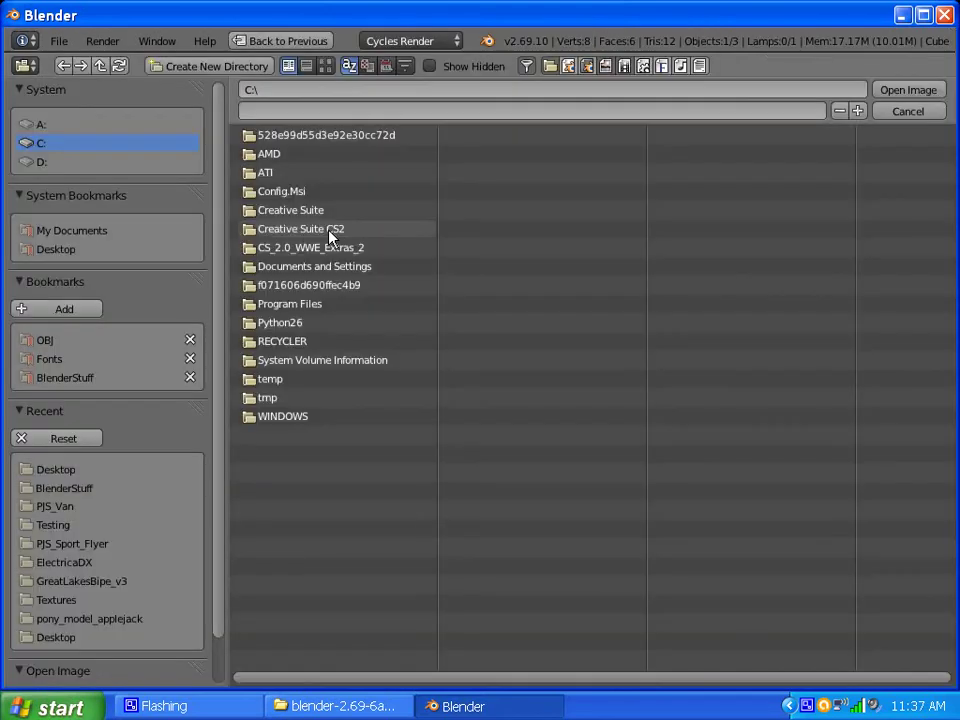
{"action": "left_click", "coordinate": [60, 250]}
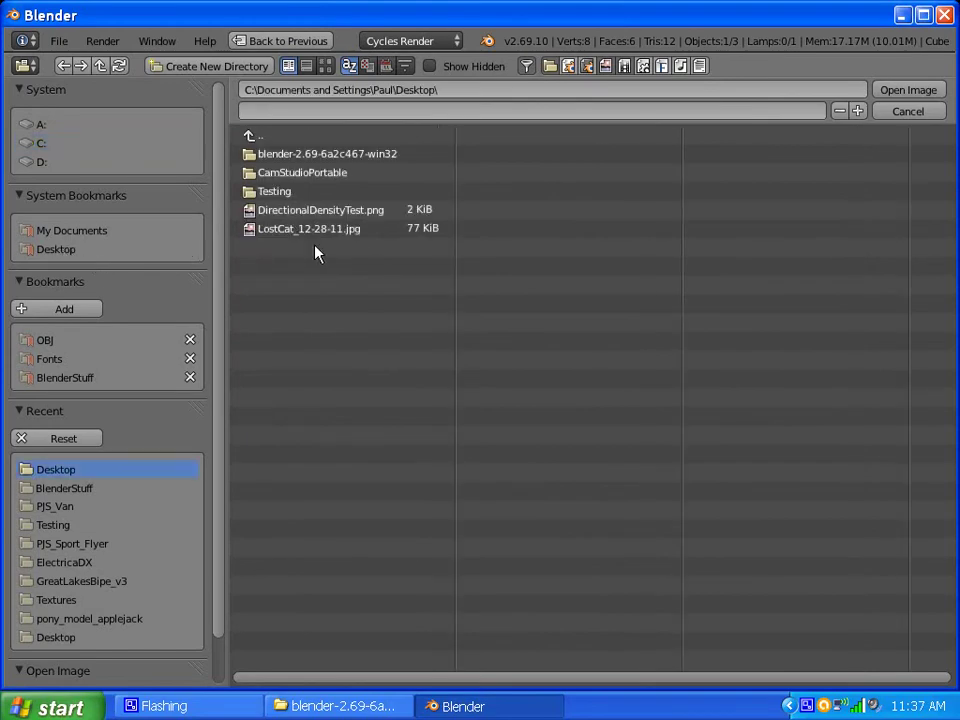
{"action": "left_click", "coordinate": [350, 210]}
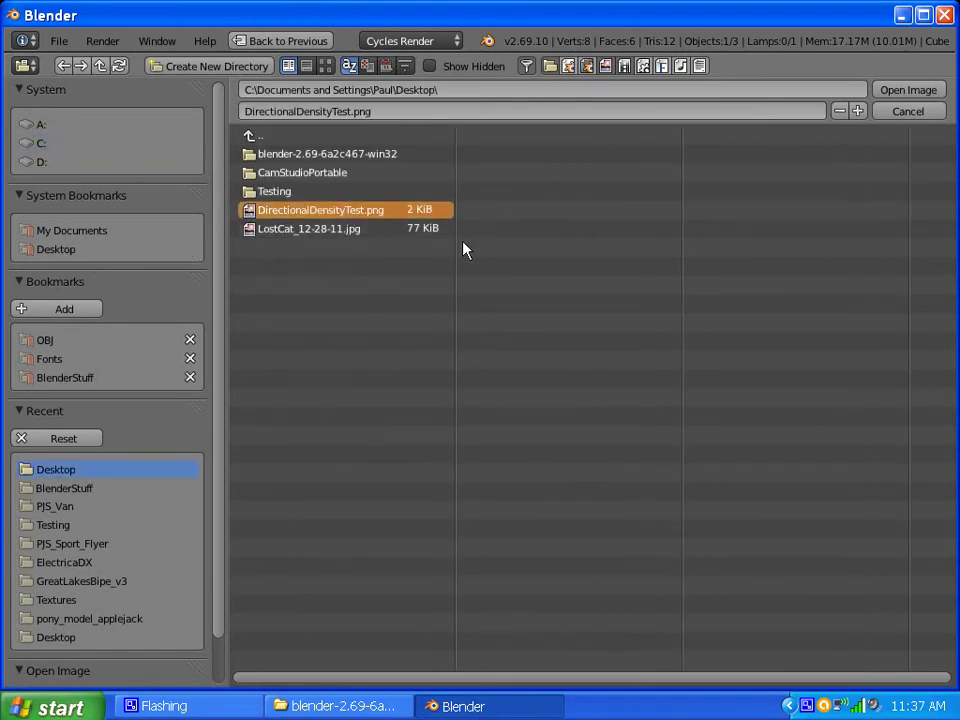
{"action": "left_click", "coordinate": [905, 90]}
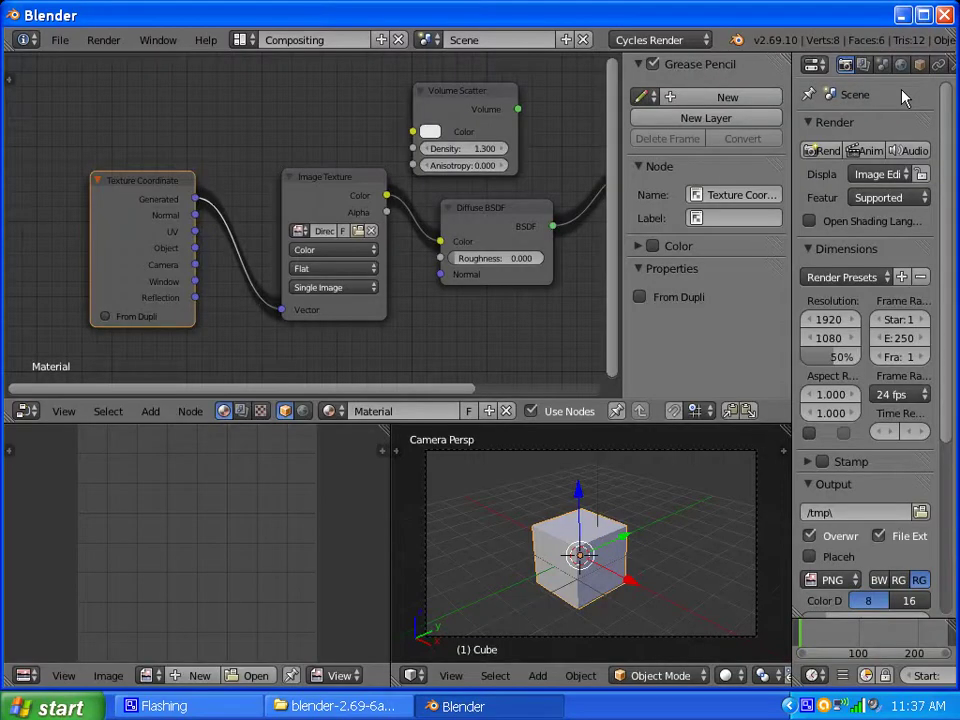
{"action": "left_click_drag", "start_coordinate": [424, 386], "coordinate": [520, 391]}
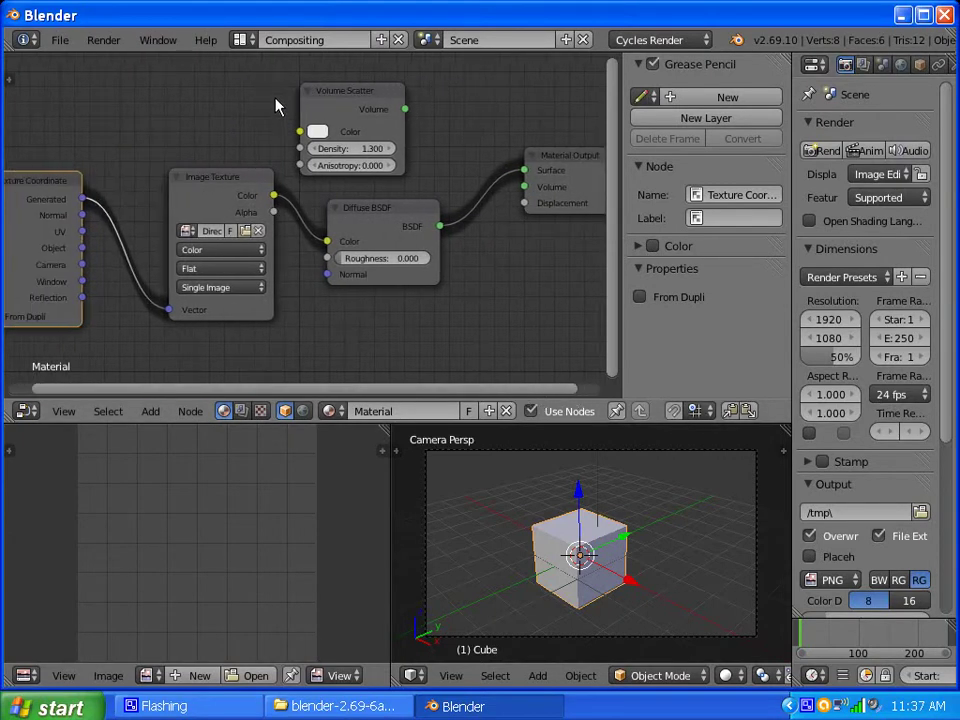
{"action": "scroll", "coordinate": [185, 252], "scroll_direction": "down", "scroll_amount": 1}
{"action": "scroll", "coordinate": [185, 252], "scroll_direction": "up", "scroll_amount": 2}
In the UV Editing layout, show DirectionalDensityTest.png in the image editor
{"action": "left_click", "coordinate": [245, 40]}
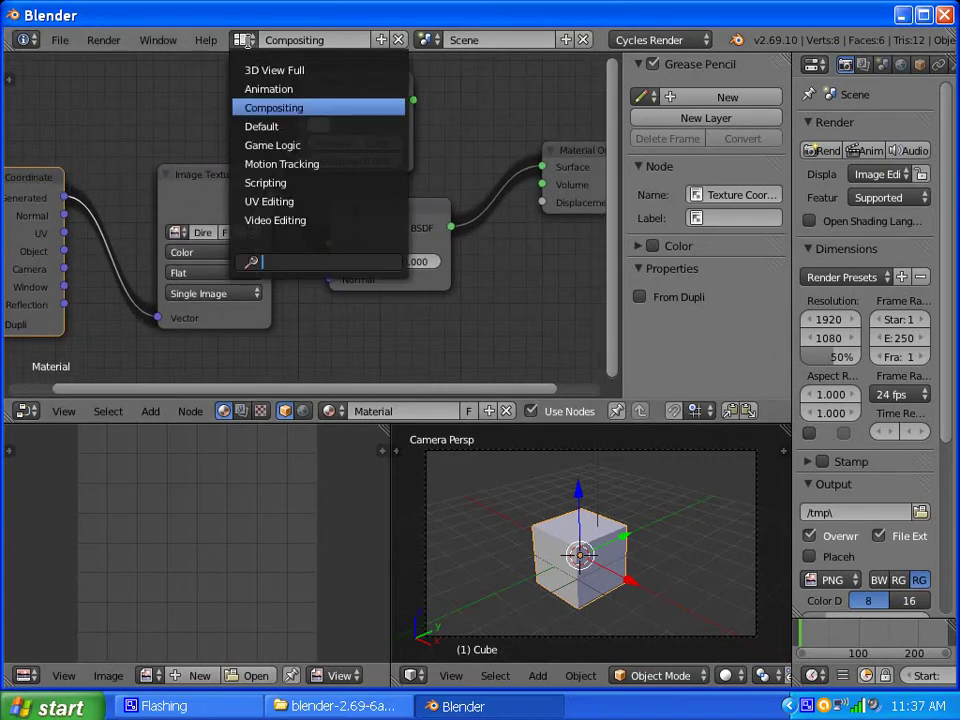
{"action": "left_click", "coordinate": [262, 201]}
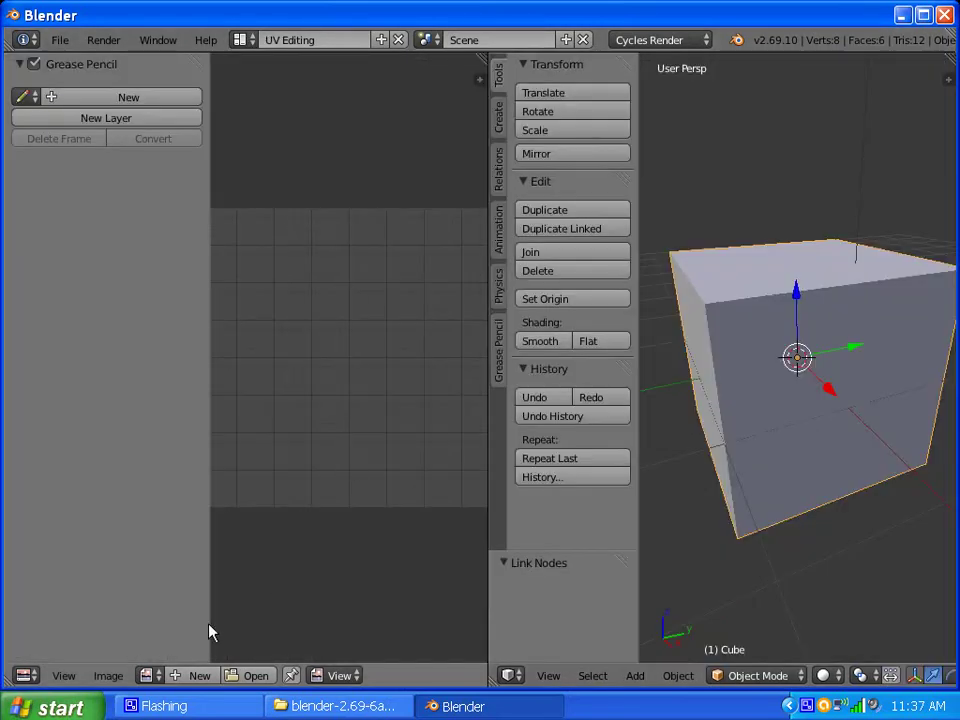
{"action": "left_click", "coordinate": [145, 675]}
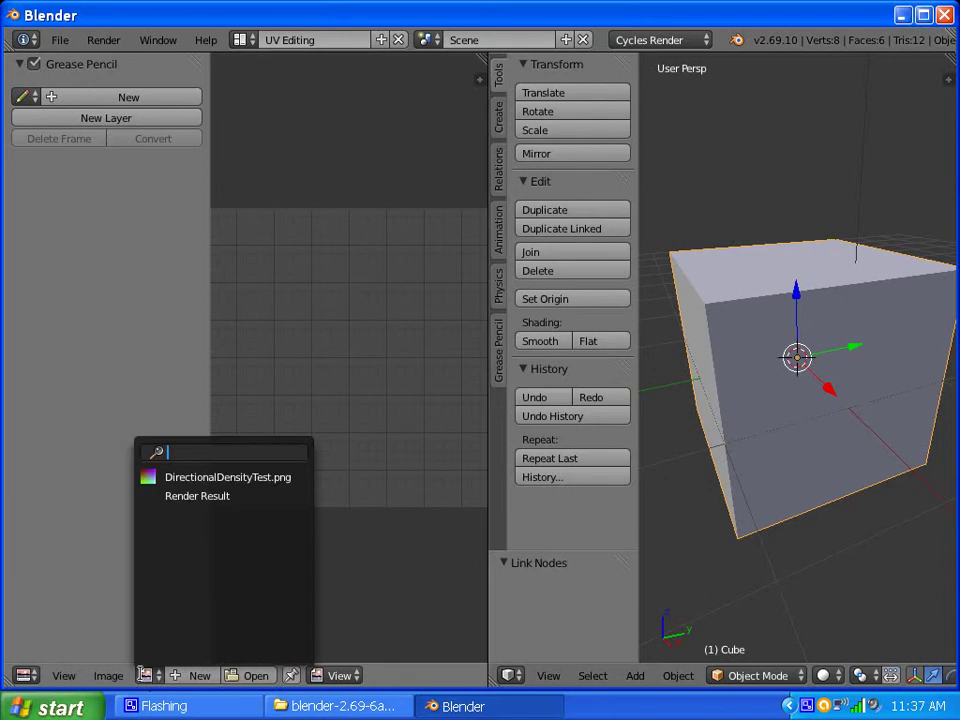
{"action": "left_click", "coordinate": [204, 477]}
{"action": "scroll", "coordinate": [357, 457], "scroll_direction": "down", "scroll_amount": 4}
{"action": "scroll", "coordinate": [358, 454], "scroll_direction": "up", "scroll_amount": 2}
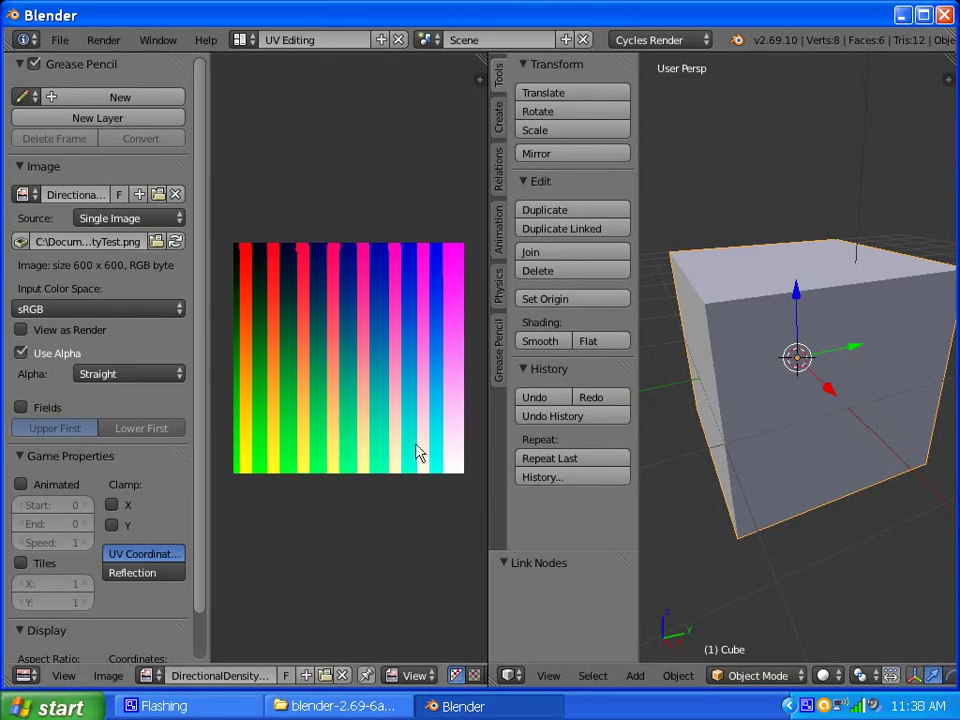
{"action": "left_click", "coordinate": [246, 40]}
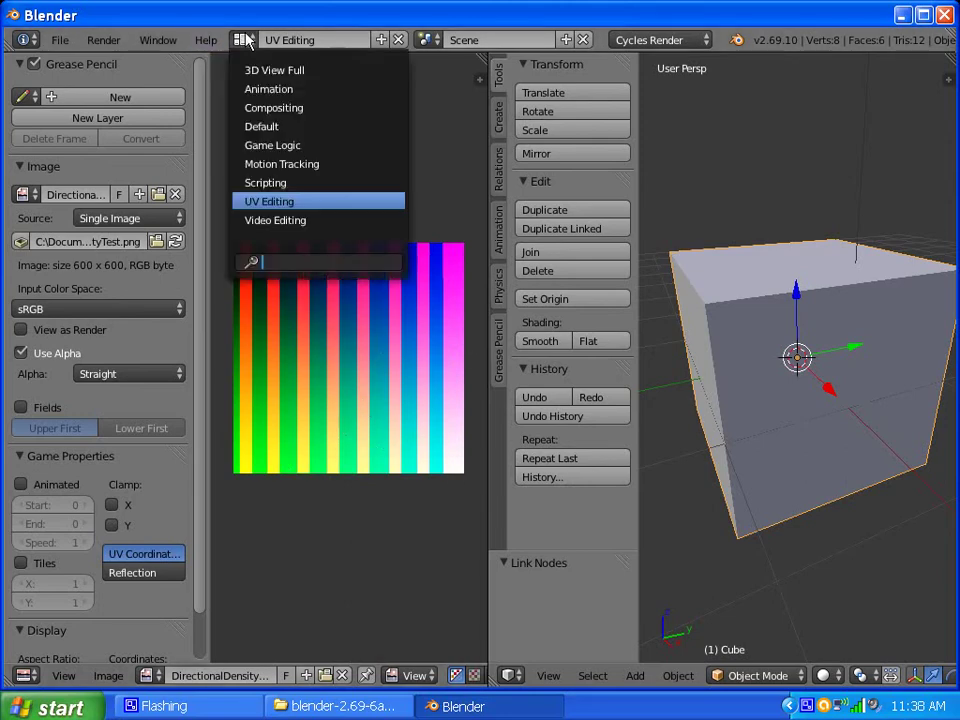
Switch back to the Default screen layout
{"action": "left_click", "coordinate": [261, 127]}
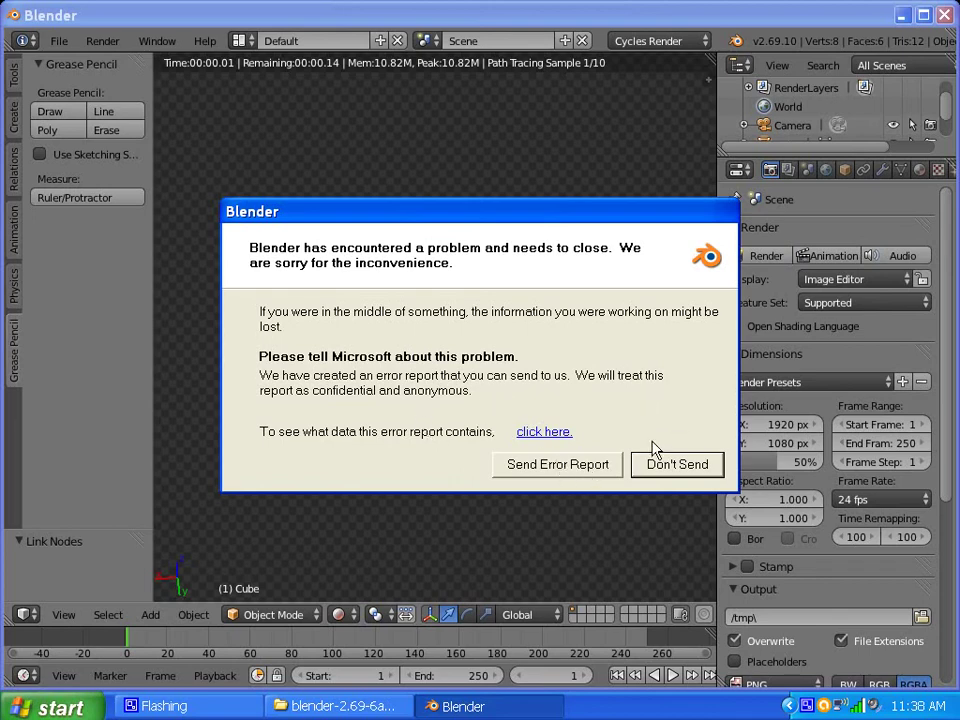
Send the Blender crash report, close the dialog, and return to the blender-2.69-6a2c467-win32 folder
{"action": "left_click", "coordinate": [543, 468]}
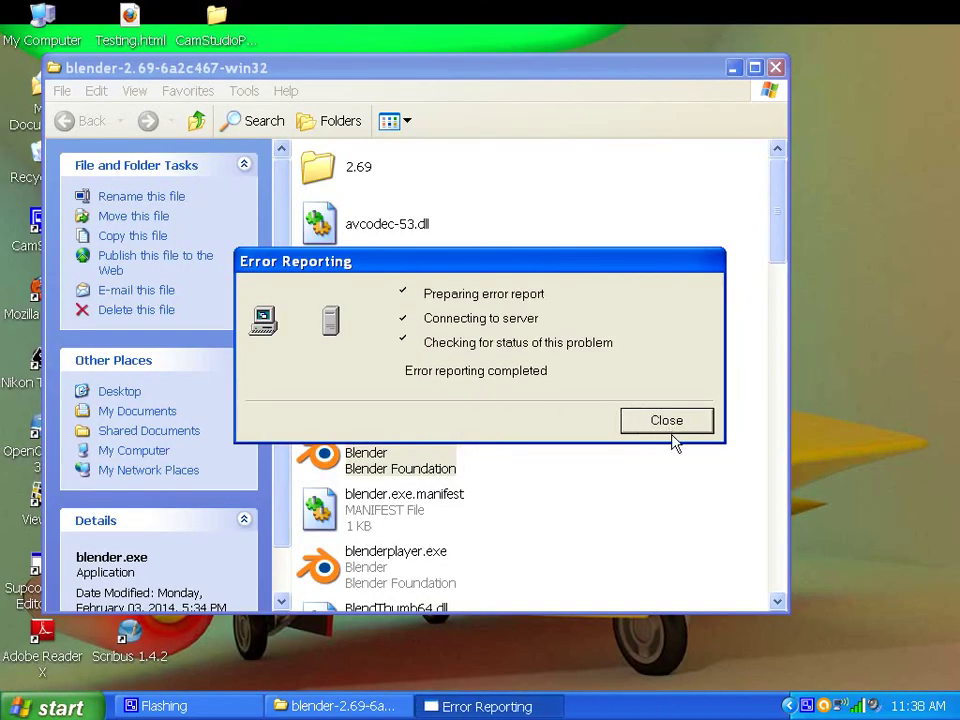
{"action": "left_click", "coordinate": [670, 424]}
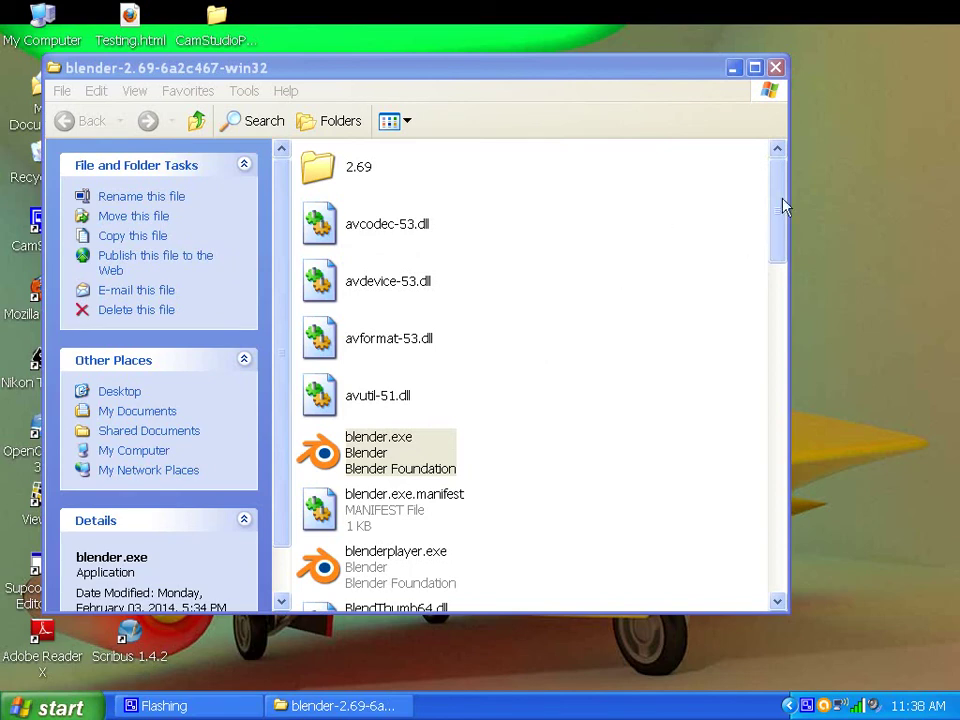
{"action": "left_click_drag", "start_coordinate": [784, 206], "coordinate": [816, 178]}
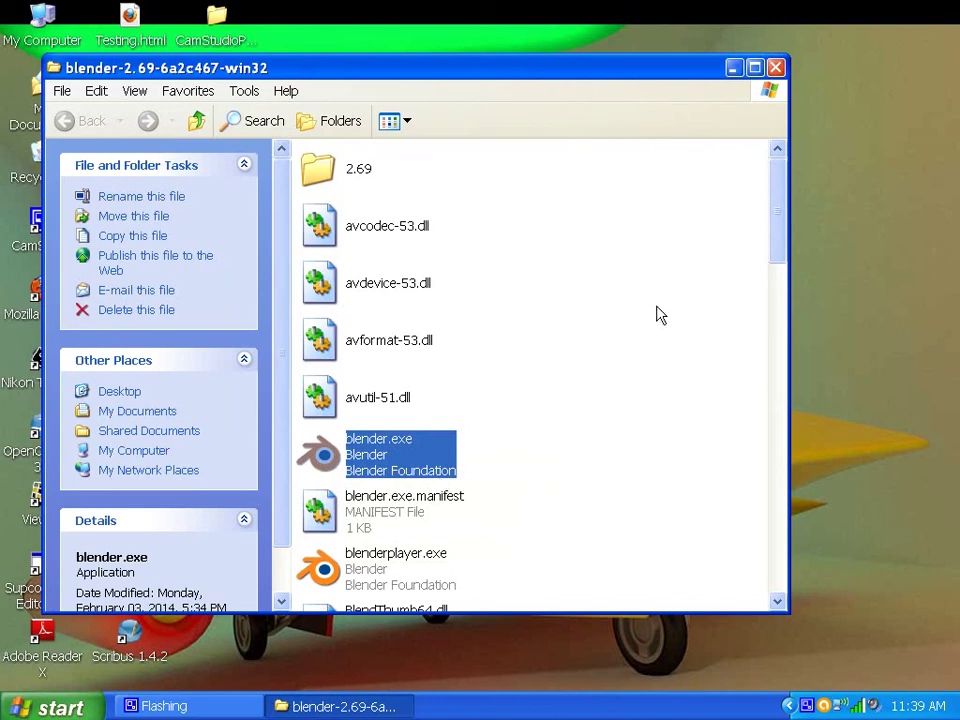
{"action": "left_click_drag", "start_coordinate": [781, 220], "coordinate": [817, 207]}
{"action": "left_click", "coordinate": [812, 709]}
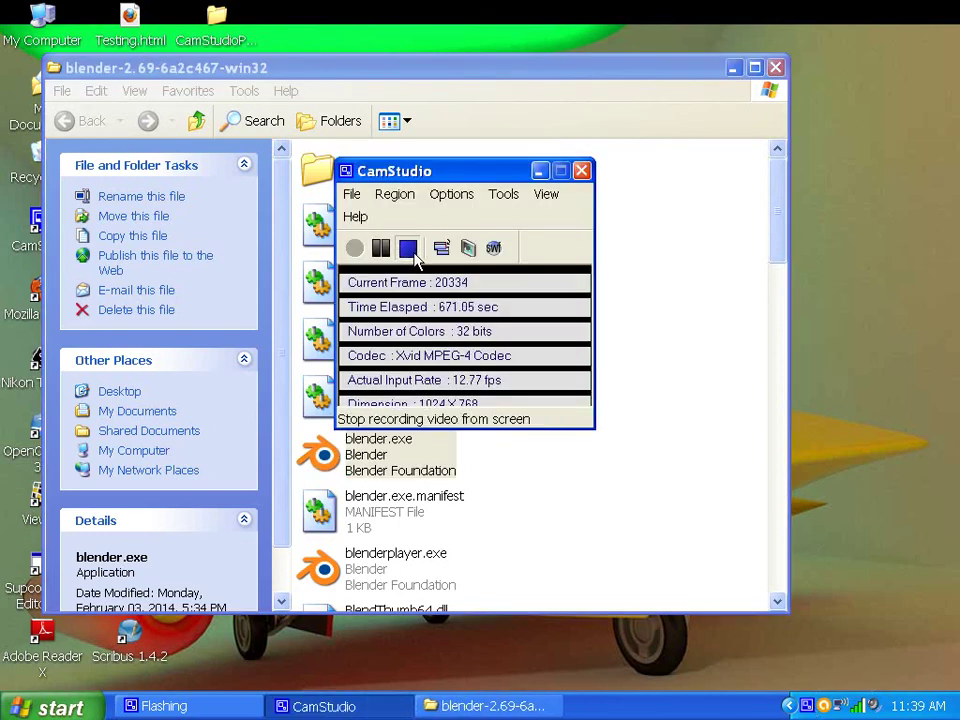